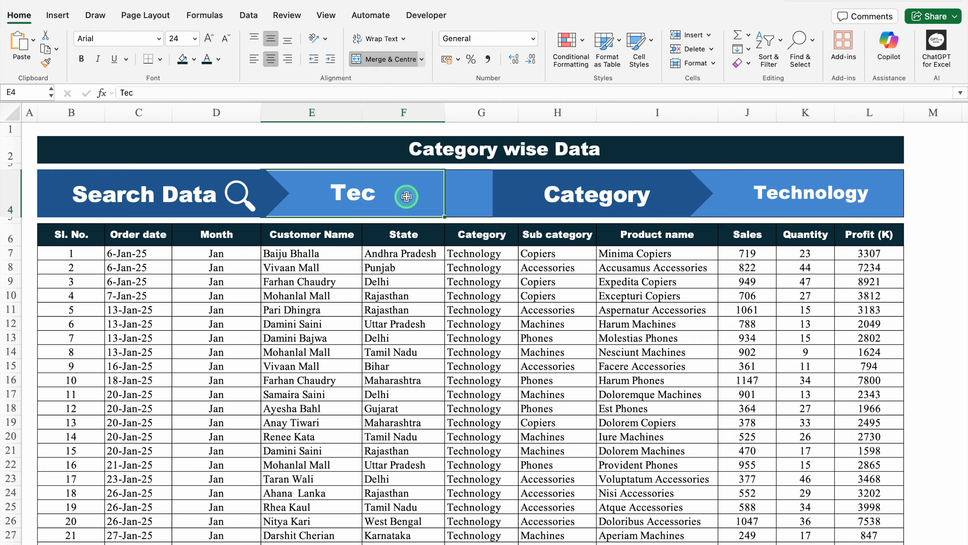
- Search the category report for Fur, followed by Off, and widen the Category column slightly to fit its entries
text(Fur)
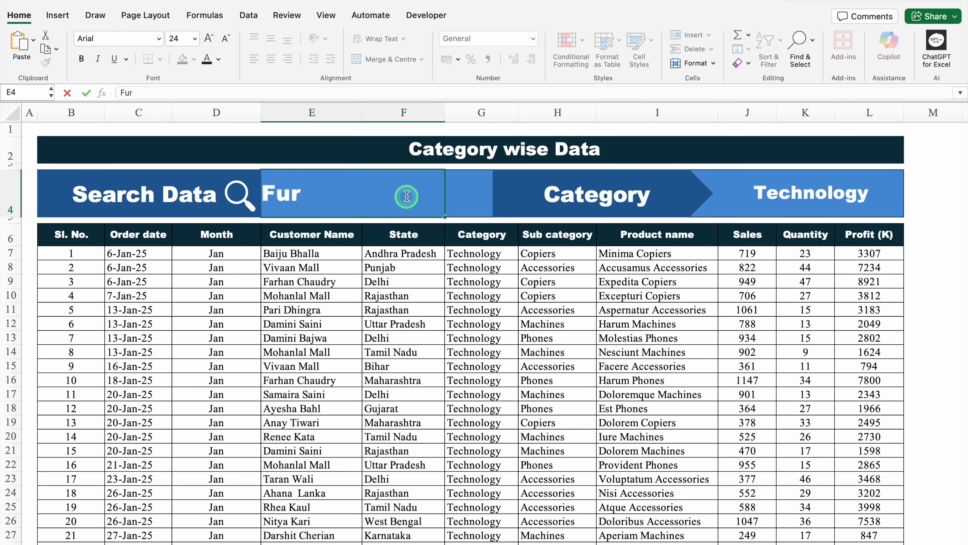
key(Return)
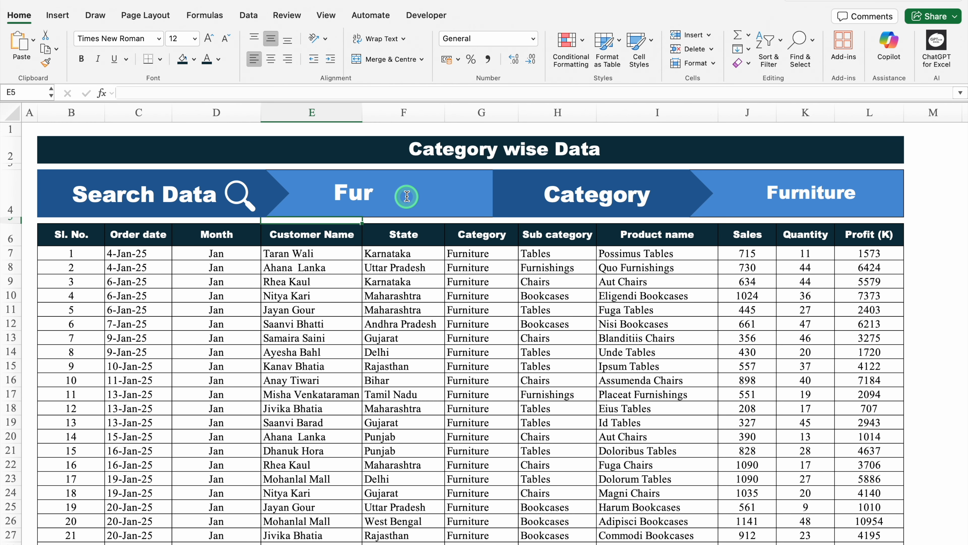
click(407, 196)
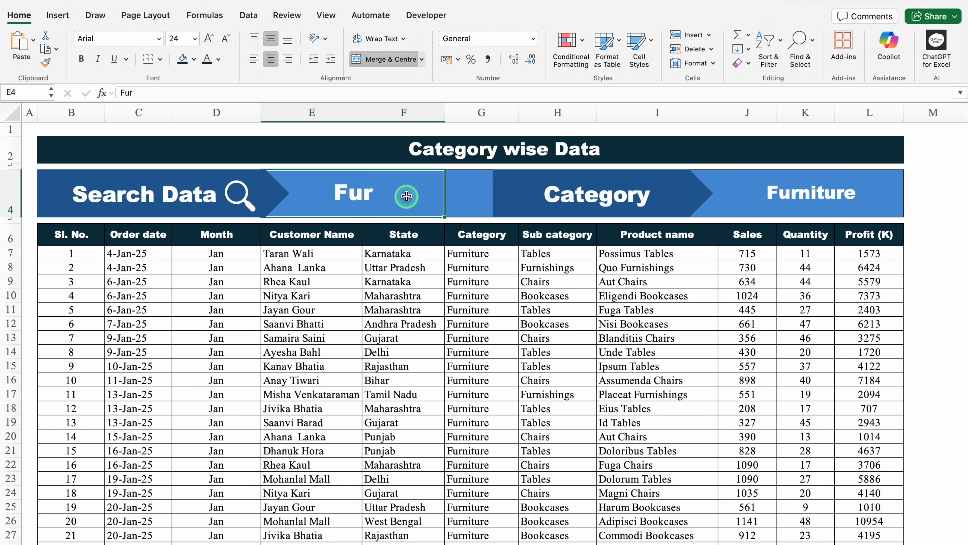
text(Off)
key(Return)
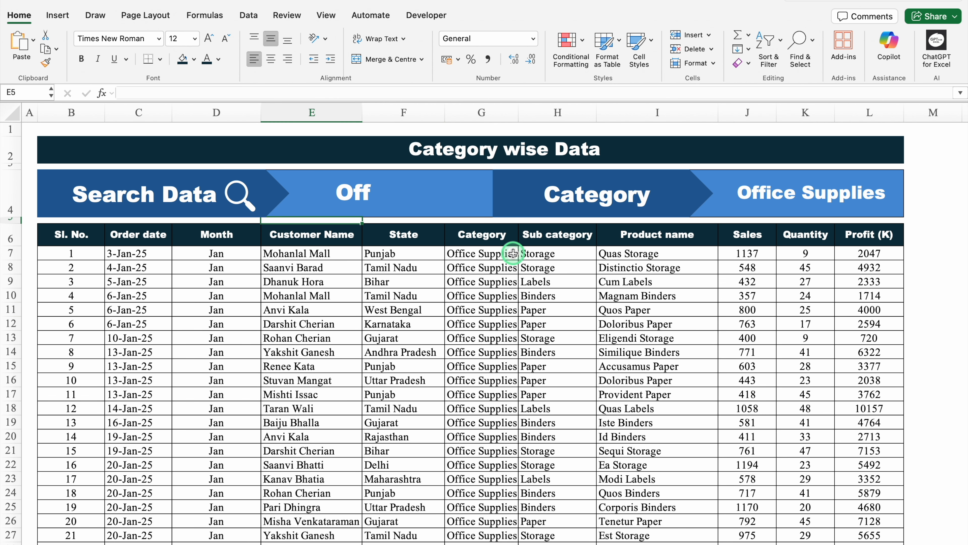
drag(516, 113, 518, 112)
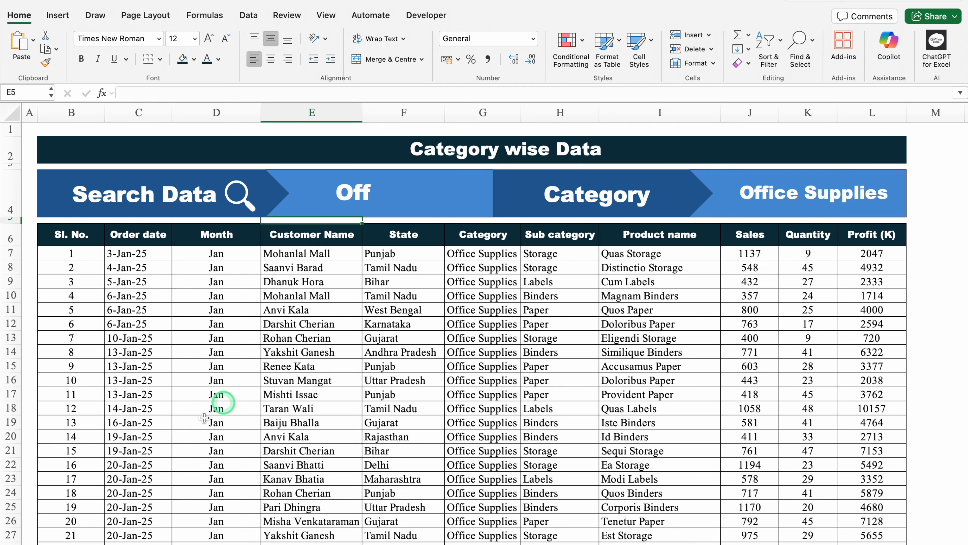
- Examine the source order records down to the last row, and look over the unformatted order table on the Data sheet
key(ctrl+Page_Up)
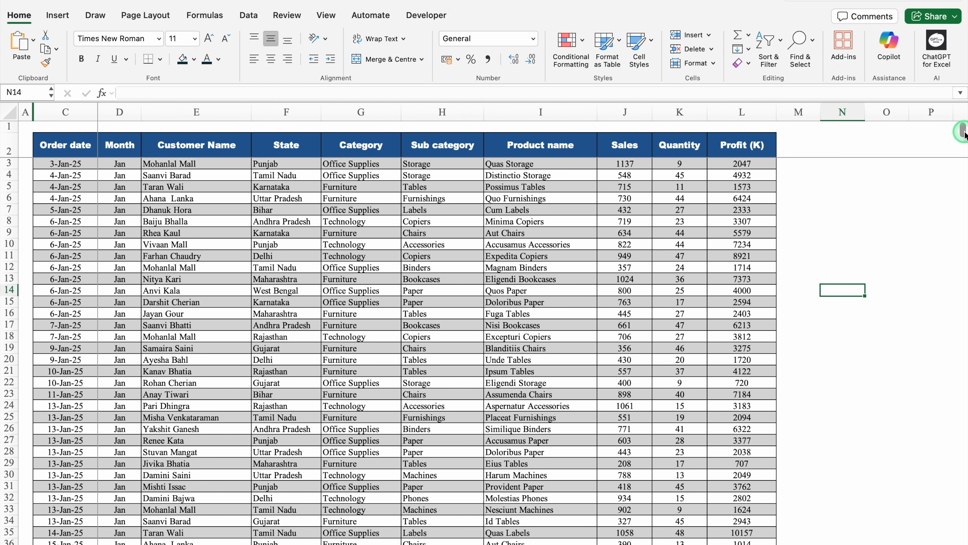
drag(962, 132, 962, 542)
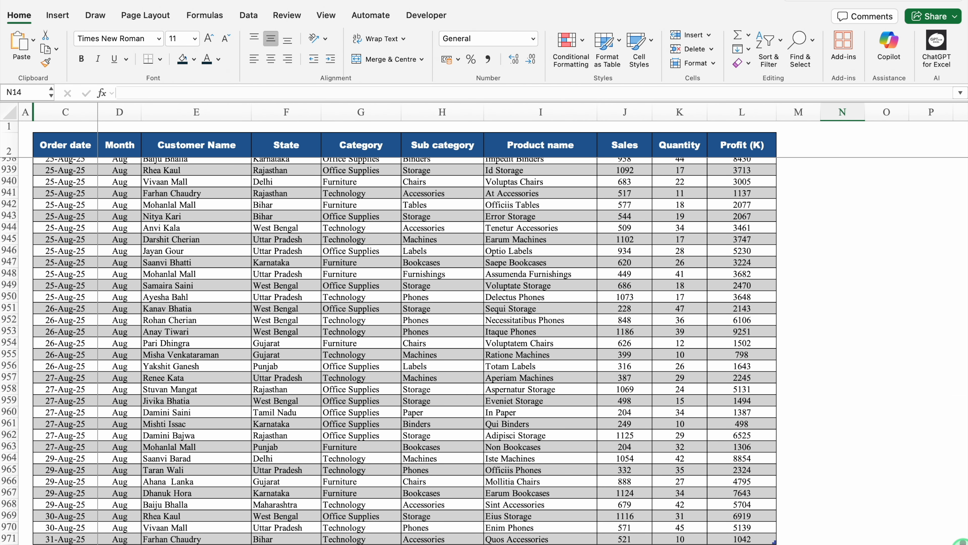
drag(963, 542, 954, 116)
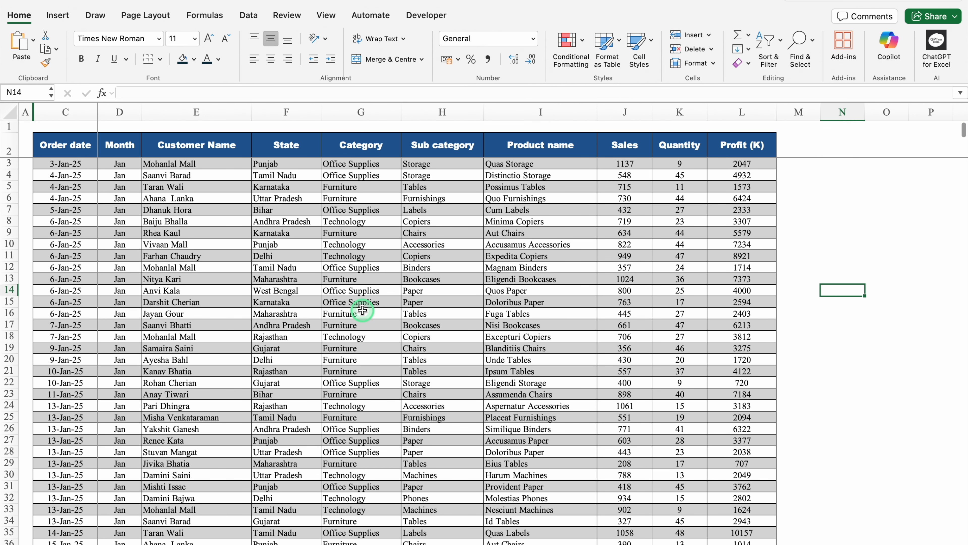
key(ctrl+Page_Down)
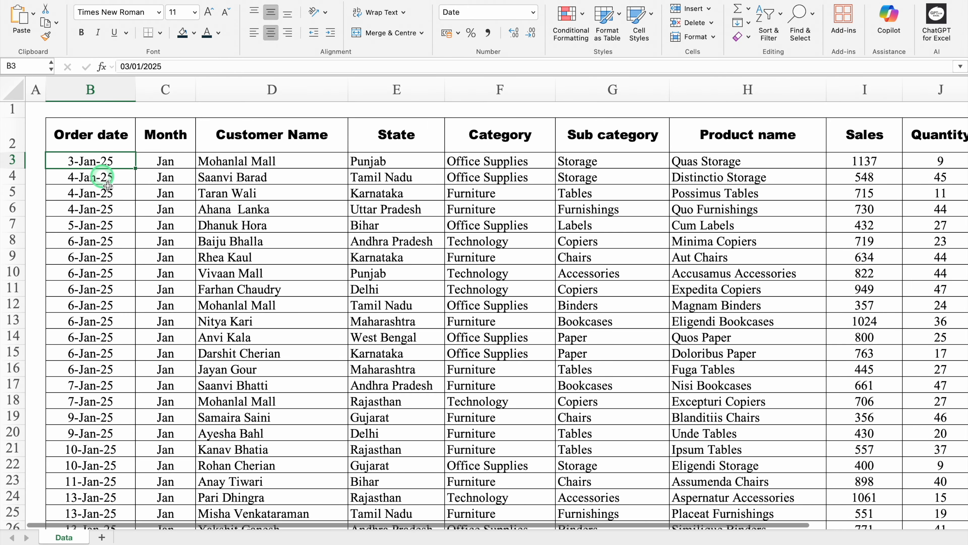
drag(360, 529, 495, 523)
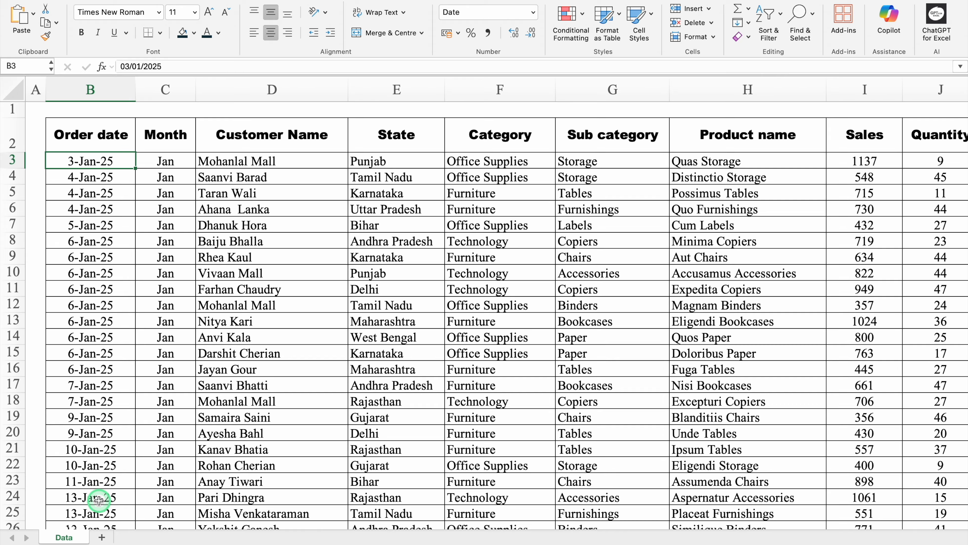
- Insert a blank column before Order date, widen column B, and narrow column A to a width of about 0.91
click(38, 86)
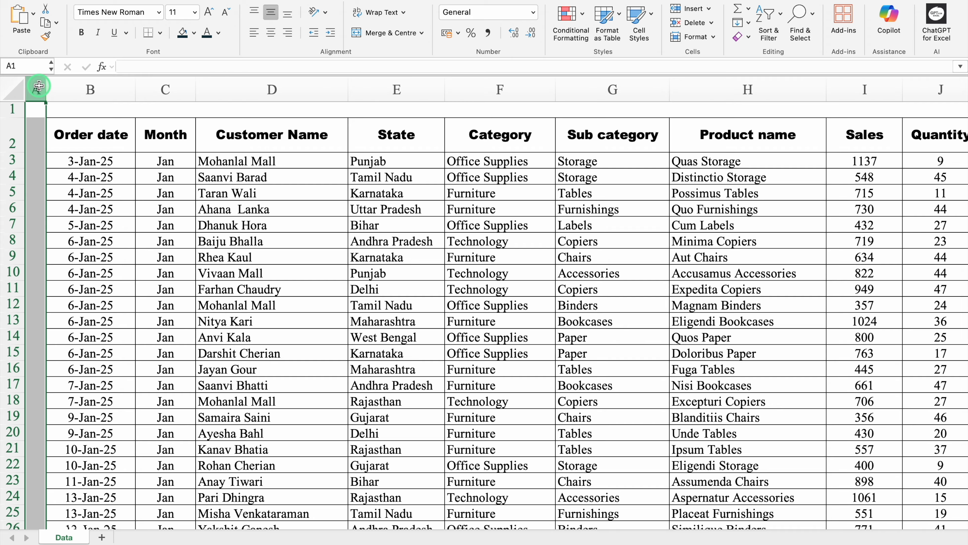
right_click(38, 86)
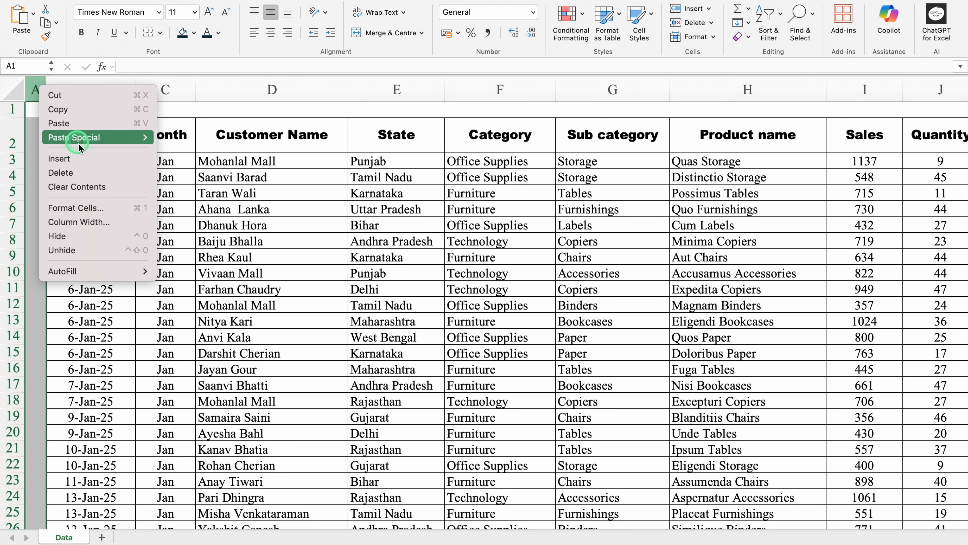
click(82, 155)
click(92, 145)
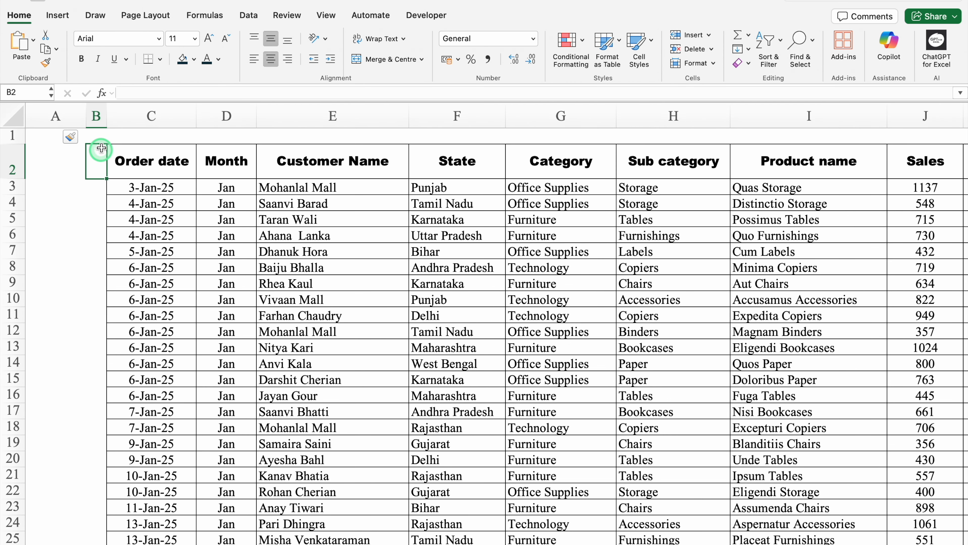
drag(106, 116, 172, 121)
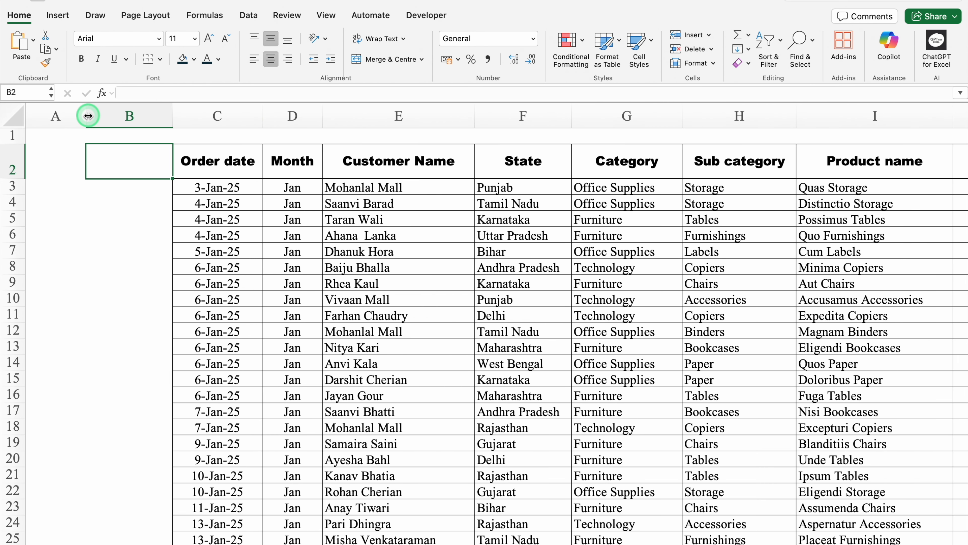
drag(87, 116, 37, 118)
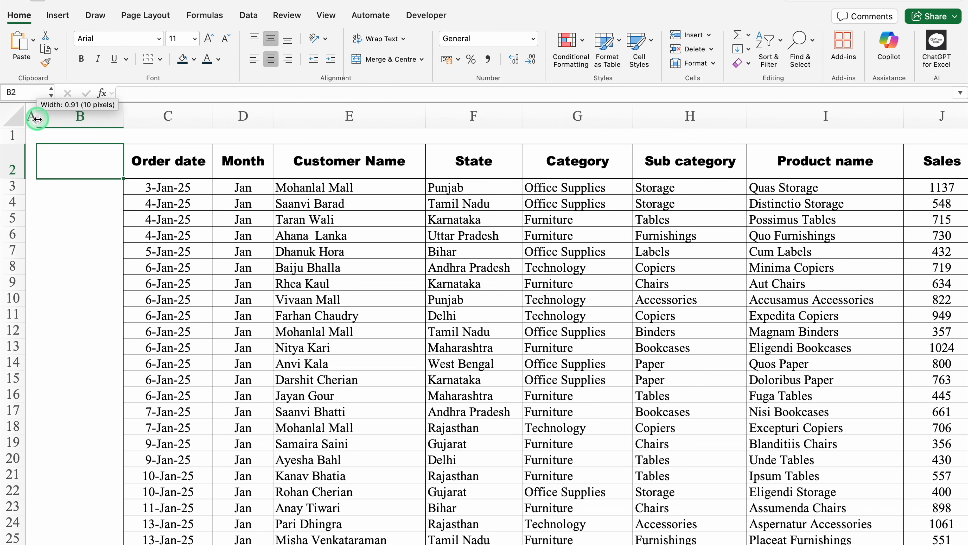
- Copy the Order date header into B2 to reuse its formatting, and rename the copy Helper
click(167, 164)
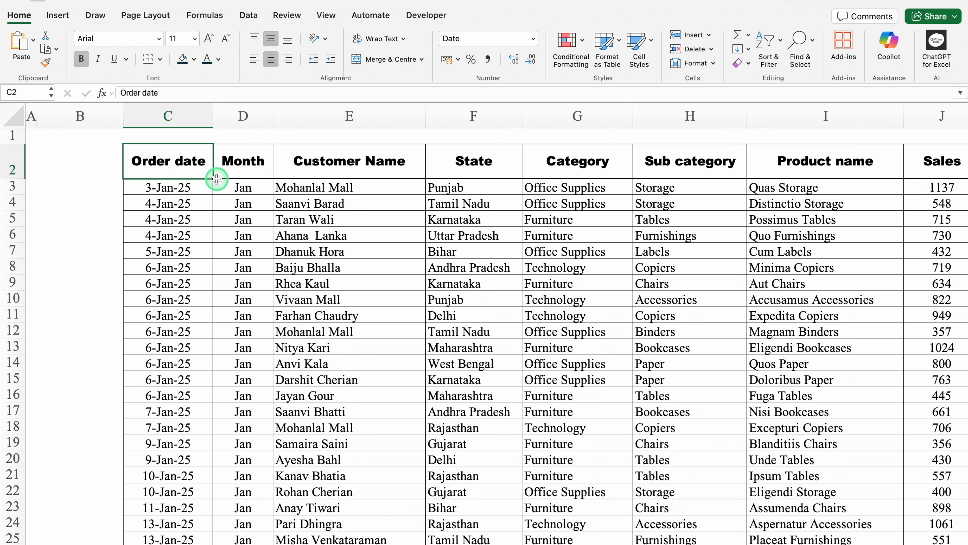
key(super+c)
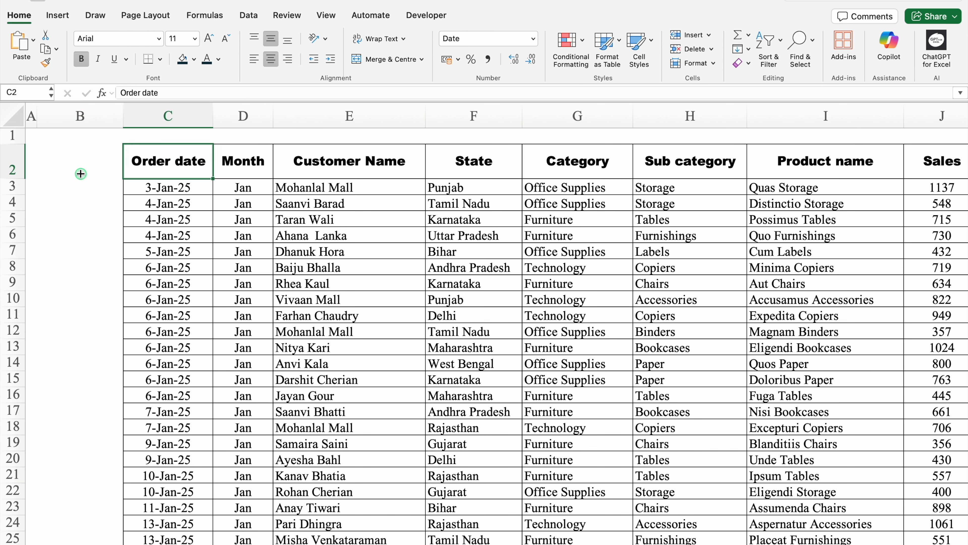
click(80, 170)
key(super+v)
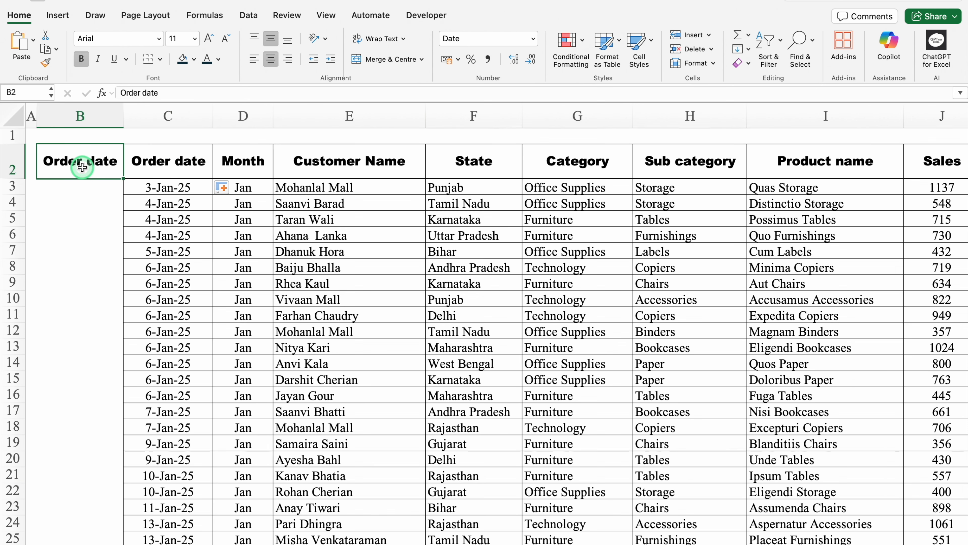
text(Helper)
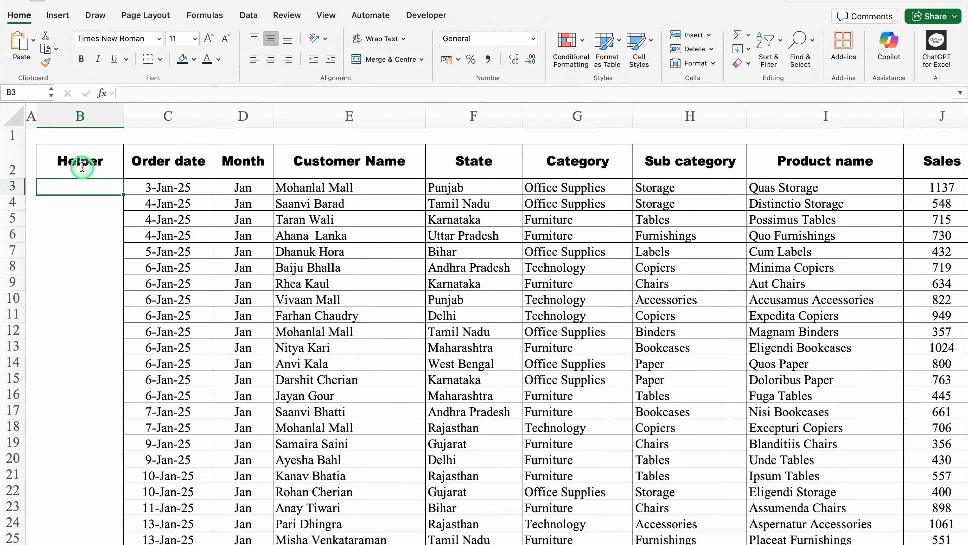
- Enter =G3 in B3 to reference the row's category, and widen the Helper column slightly
click(96, 187)
text(=)
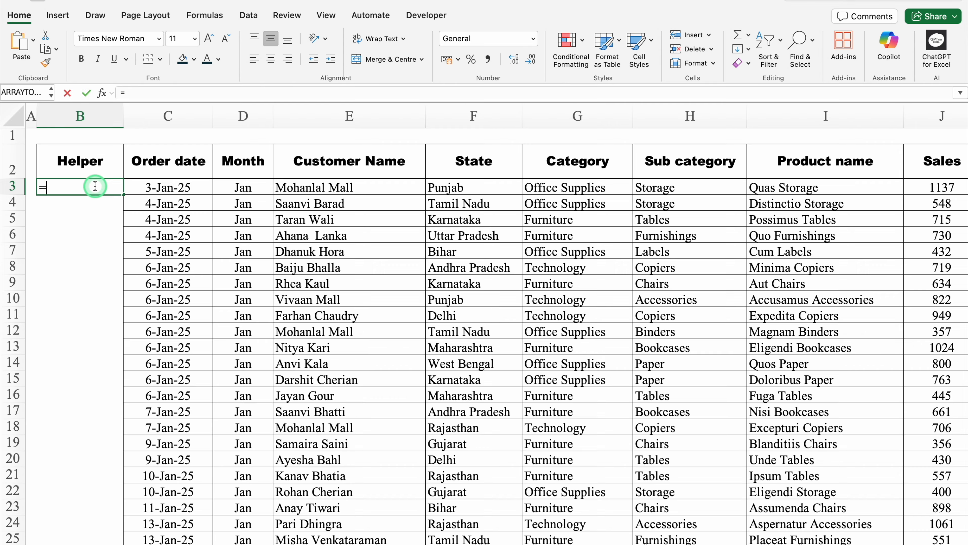
click(578, 188)
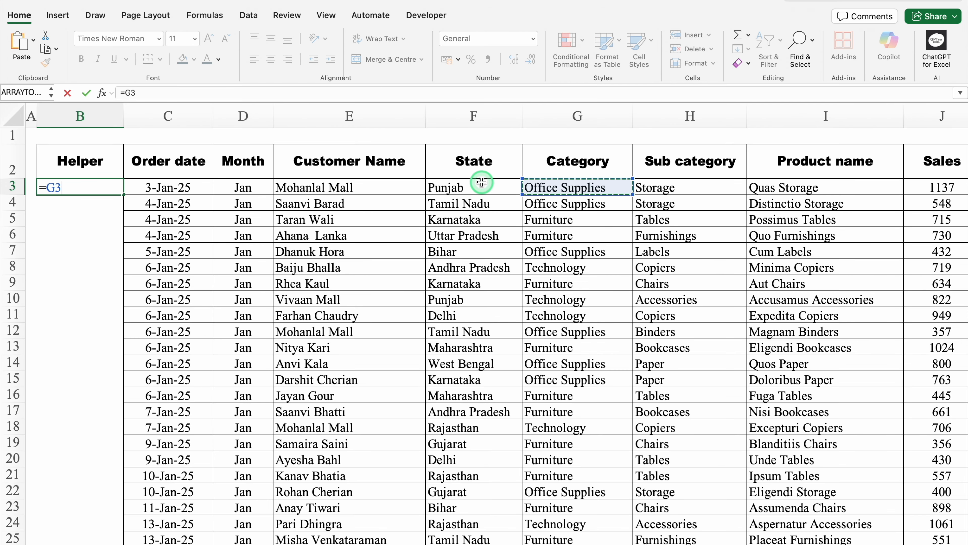
key(ctrl+Return)
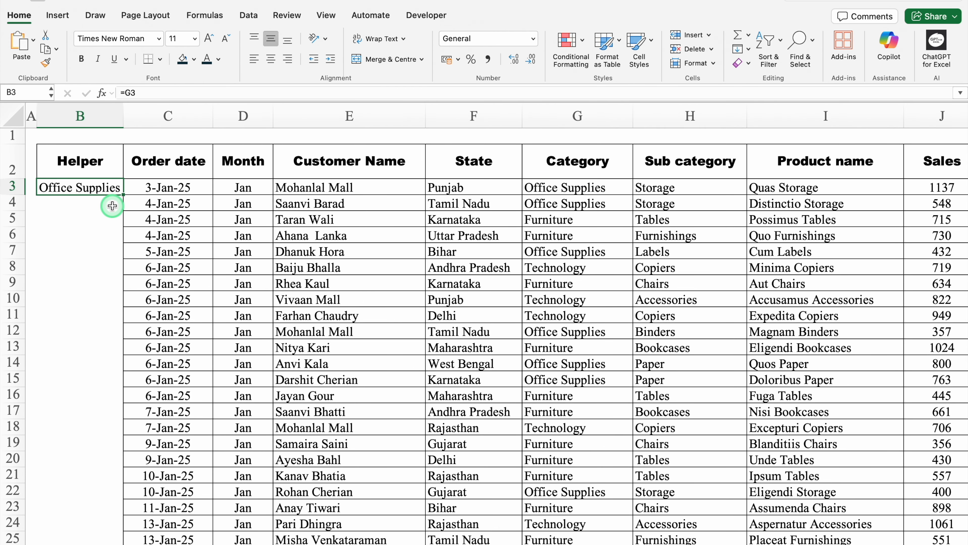
drag(123, 115, 139, 114)
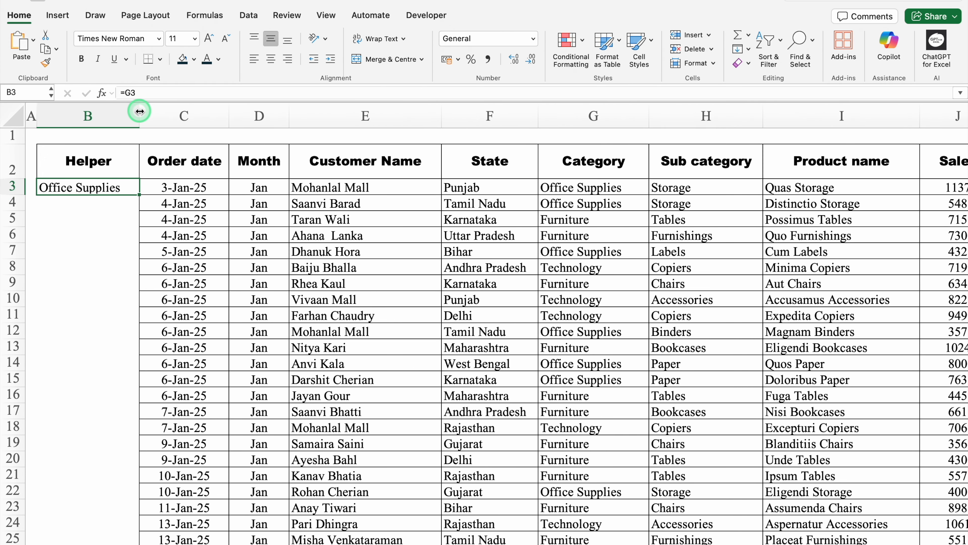
- Extend the formula in B3 to =G3&COUNTIF($G$3:G3,G3) so each category gets a running number
double_click(126, 188)
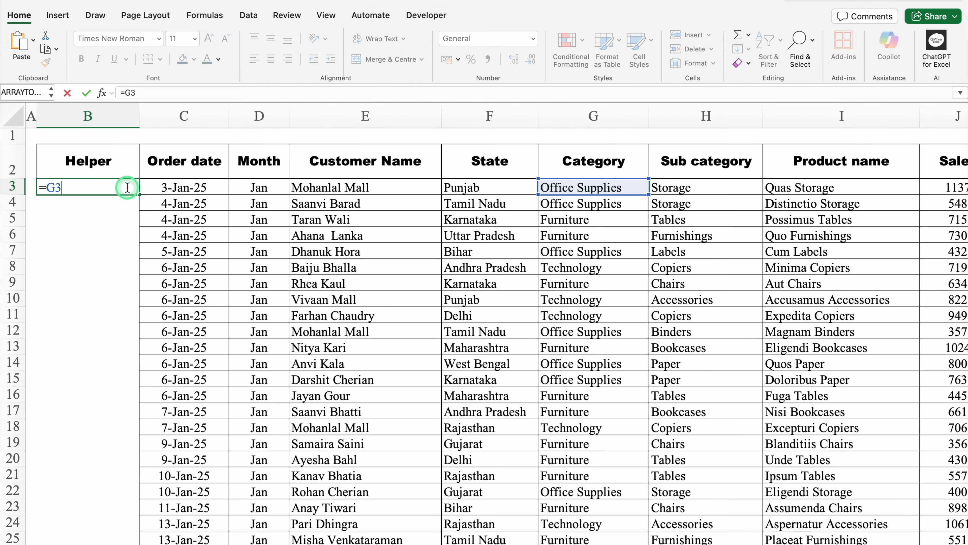
text(&COUNTIF)
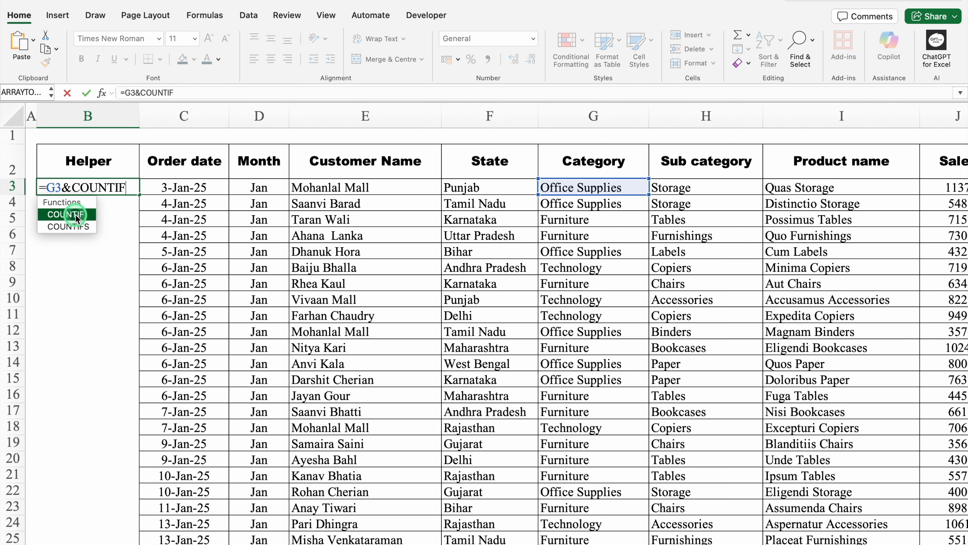
double_click(76, 217)
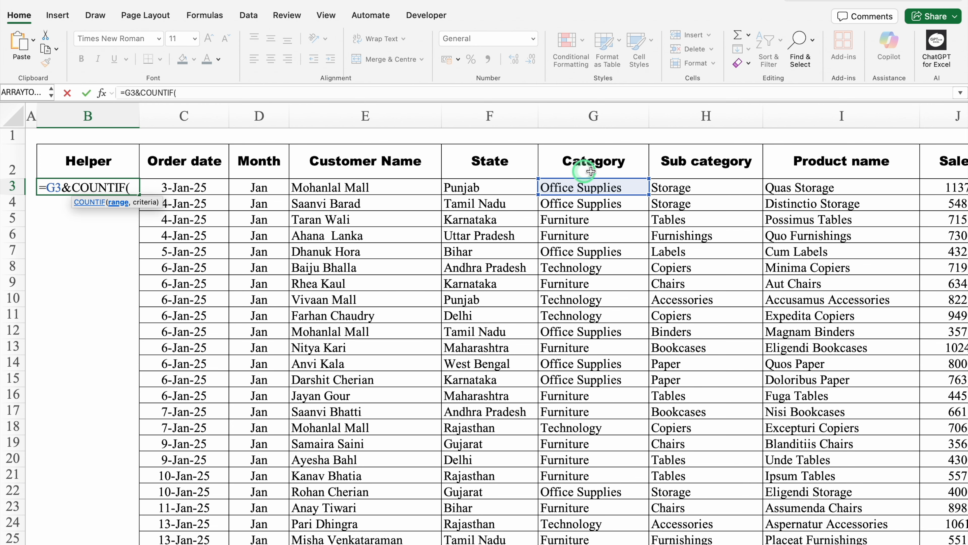
click(613, 186)
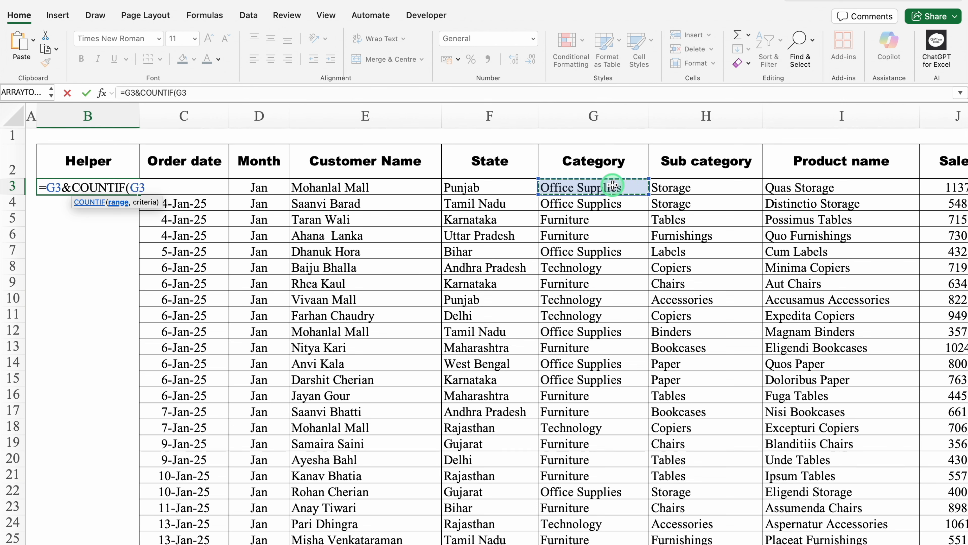
key(F4)
text(:)
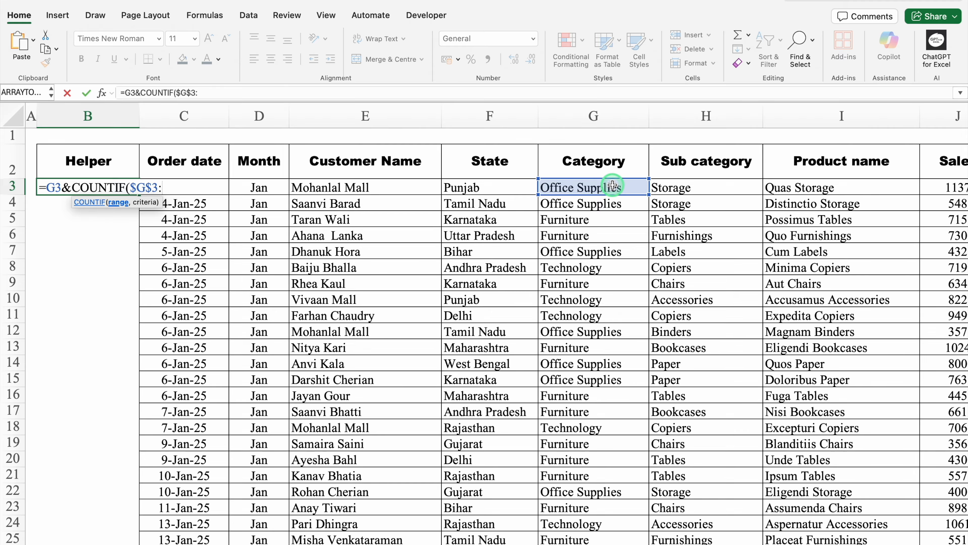
click(612, 185)
text(,)
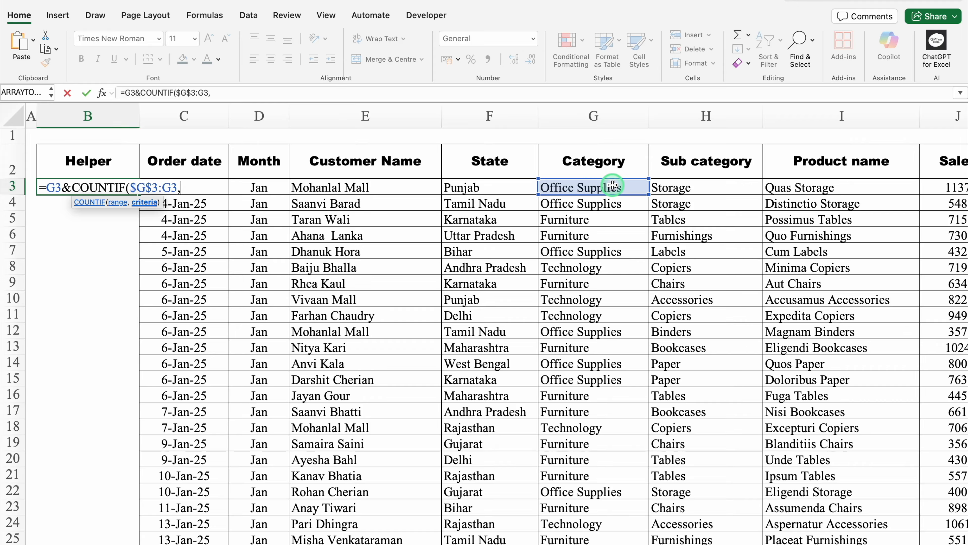
click(612, 185)
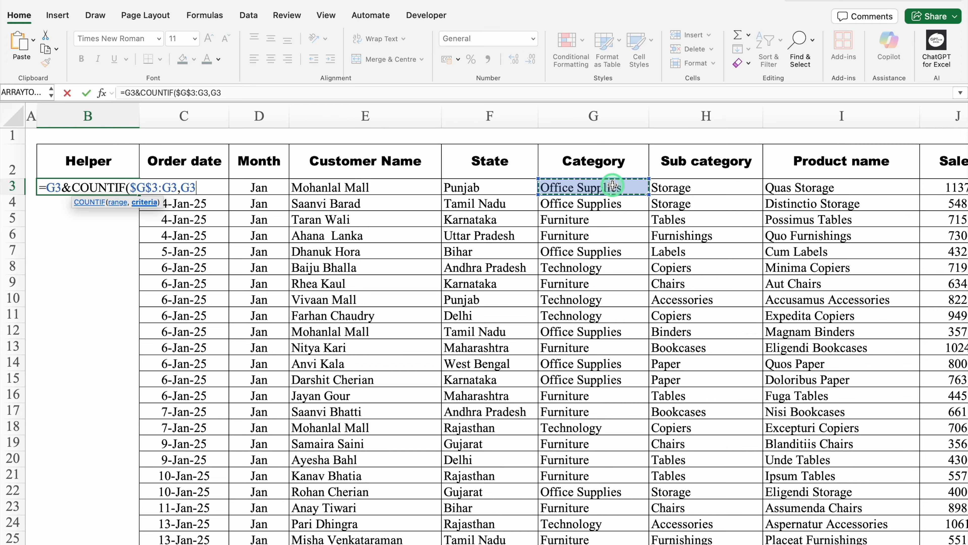
text())
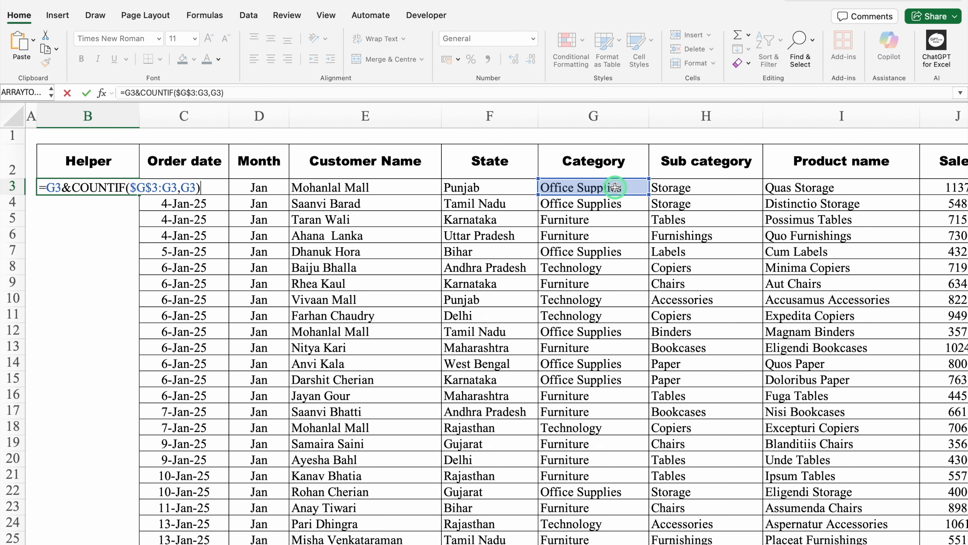
key(ctrl+Return)
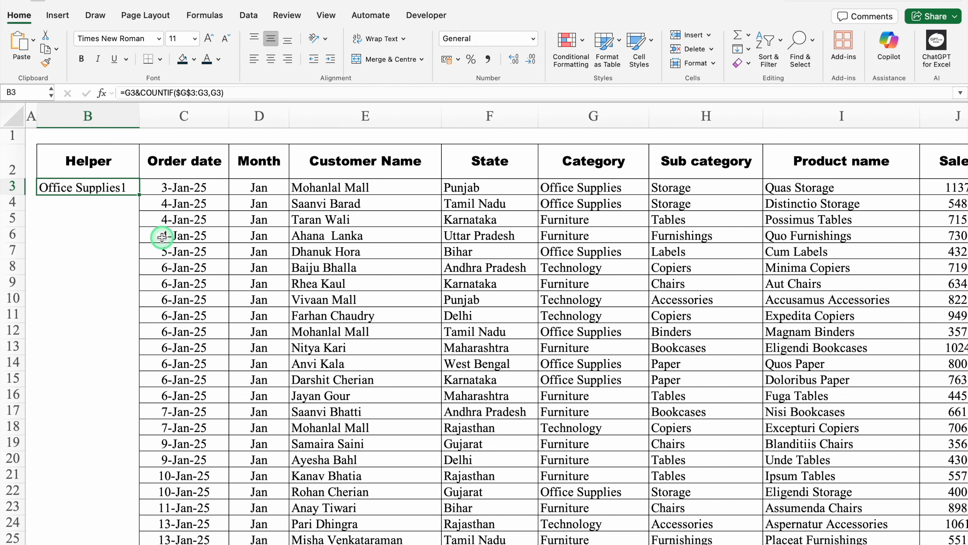
- Fill the B3 formula down the whole Helper column and check the formulas in B3 and B4
double_click(139, 195)
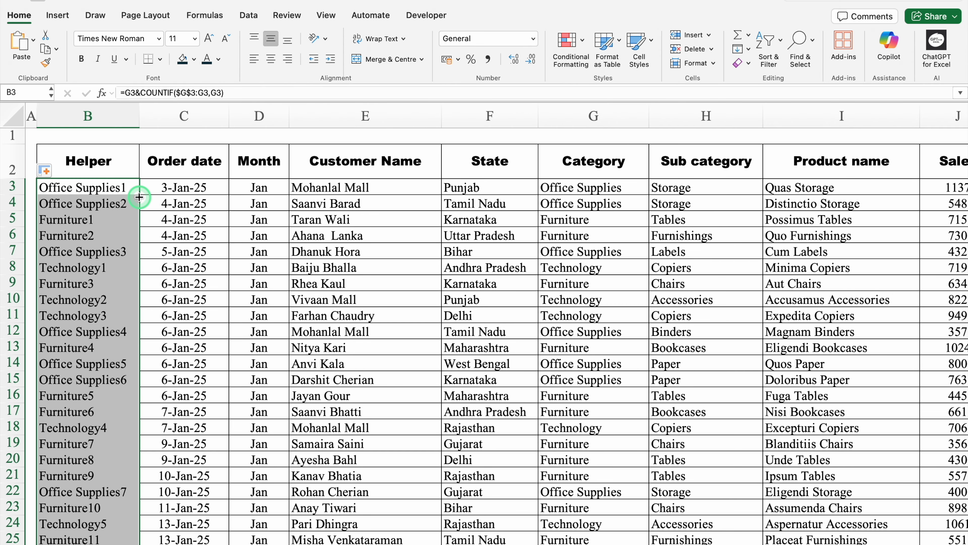
click(128, 188)
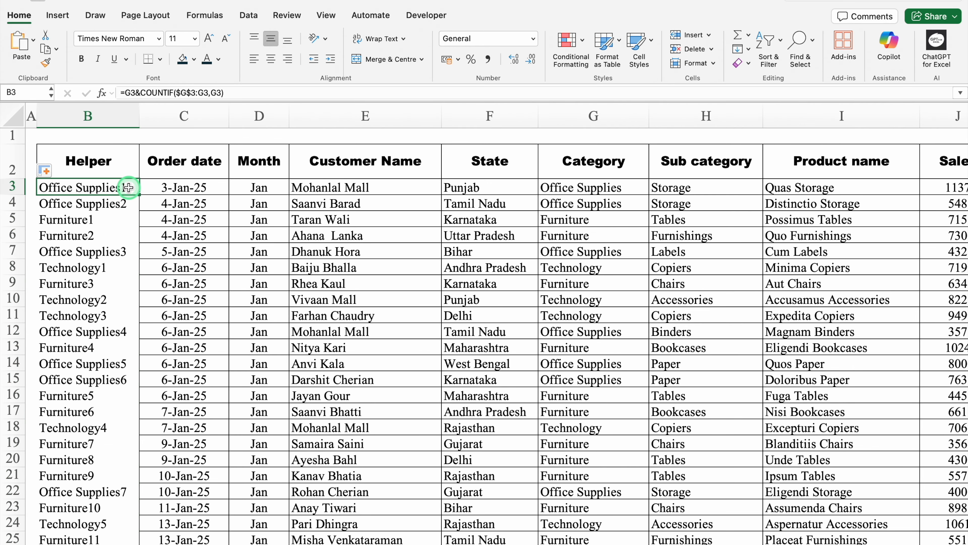
click(129, 204)
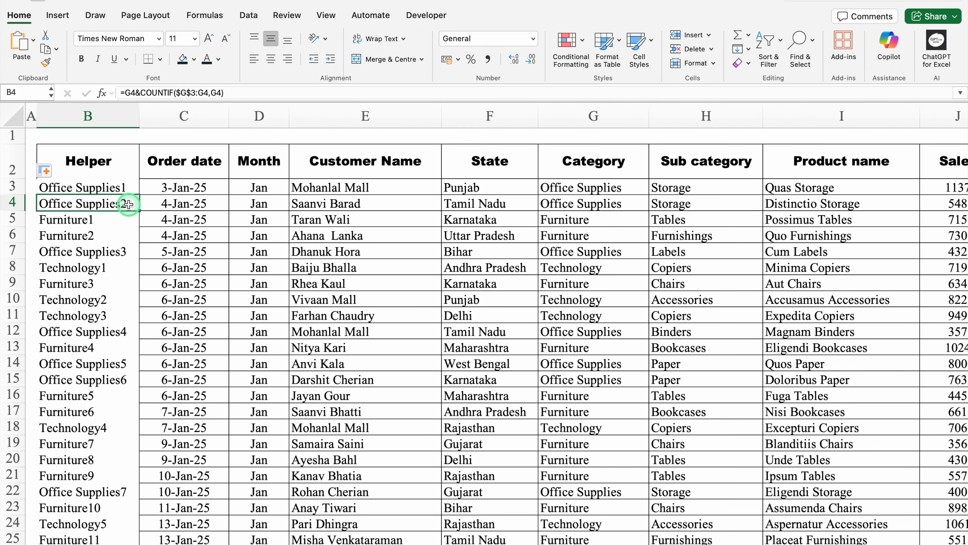
- Change the category in G5 to Office Supplies to test the running numbers in the Helper column
click(124, 251)
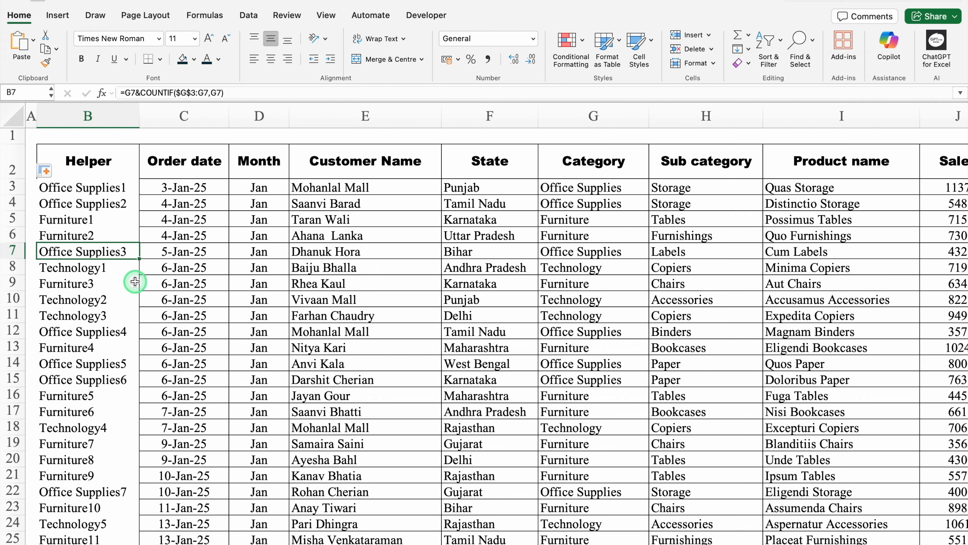
click(583, 222)
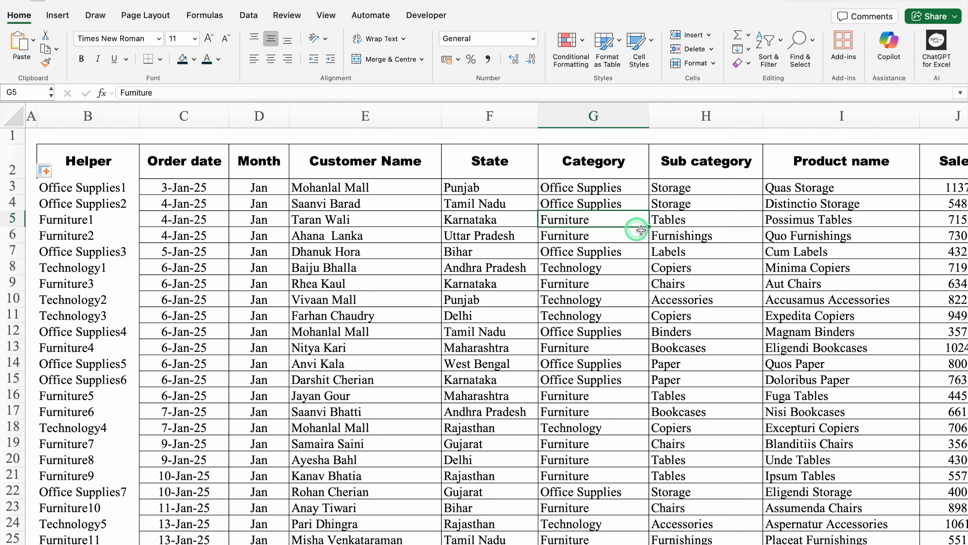
key(Delete)
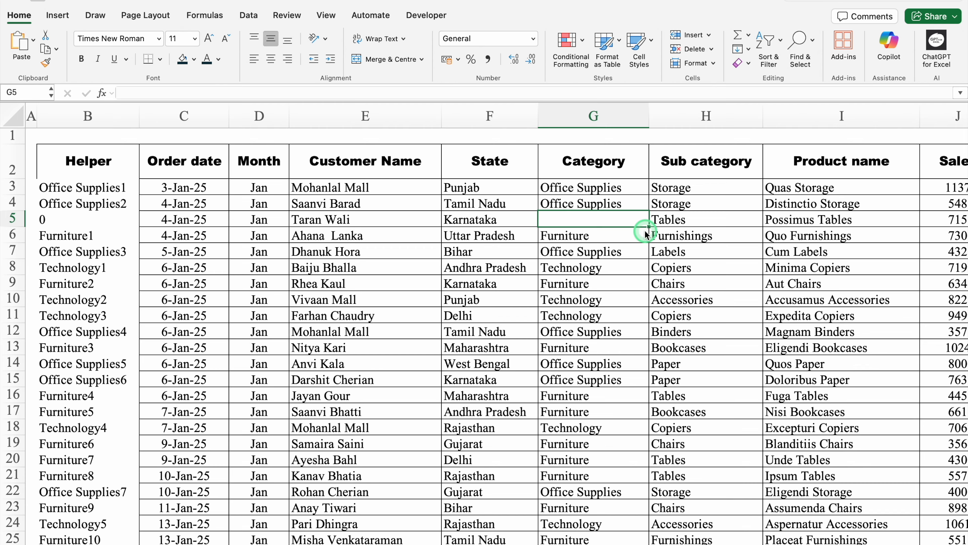
text(Office Supplies)
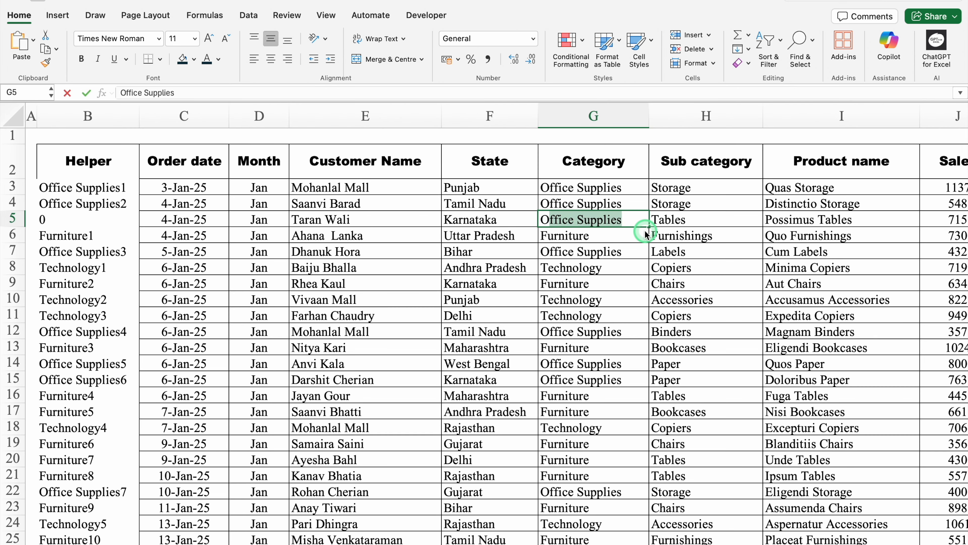
key(Return)
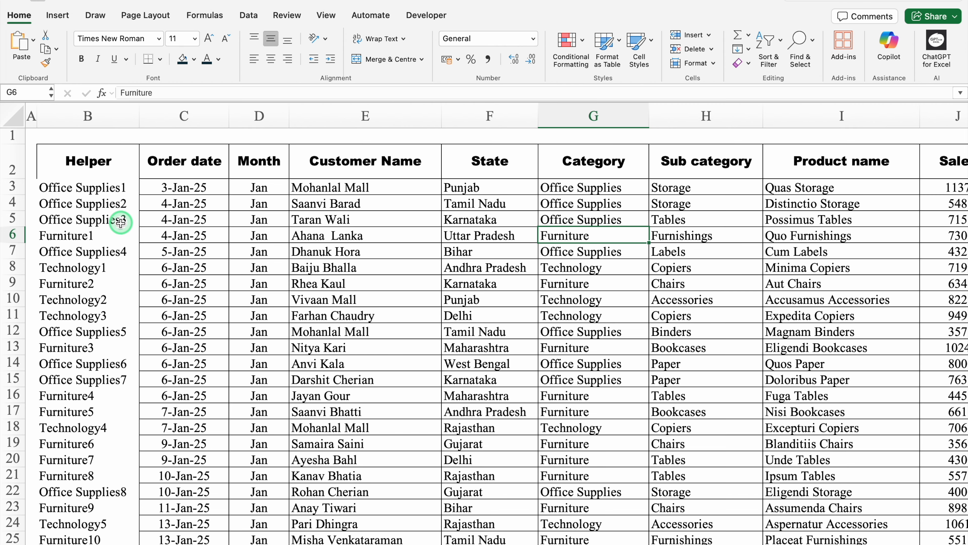
- Apply all borders to the whole Helper column, from its header in B2 down to the last record
click(97, 163)
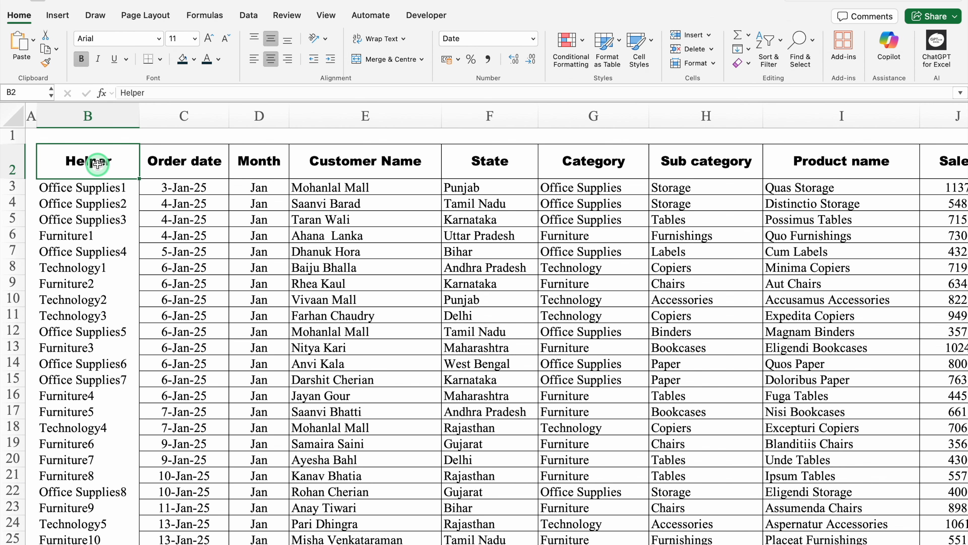
key(ctrl+shift+Down)
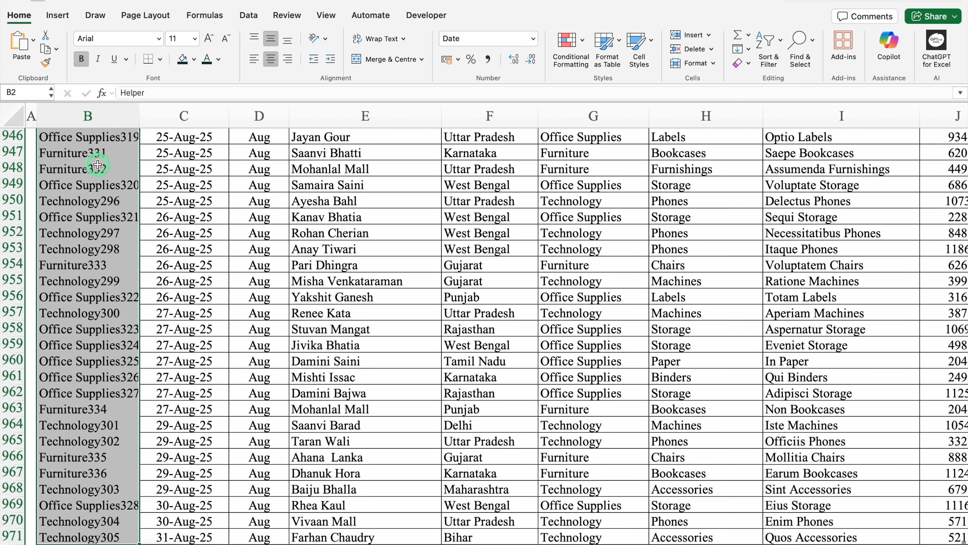
click(160, 59)
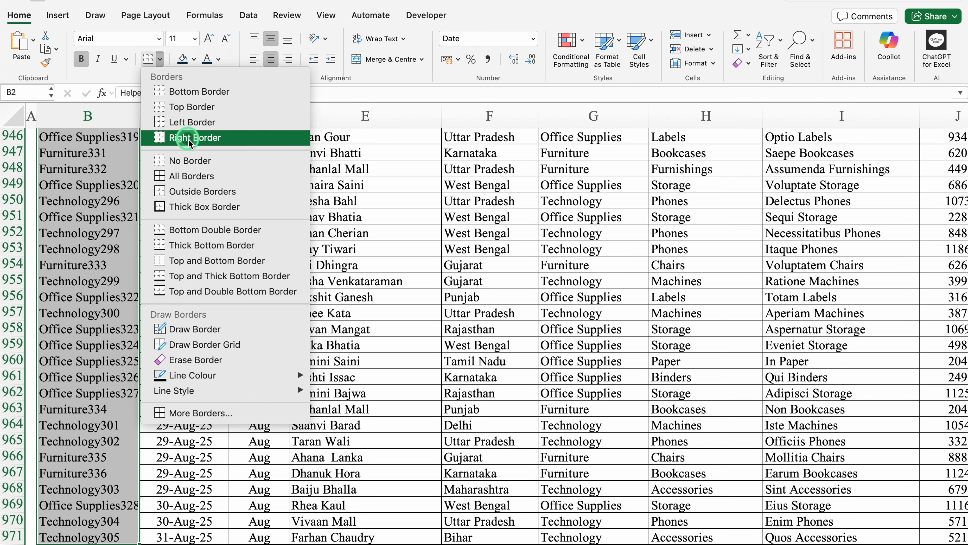
click(204, 175)
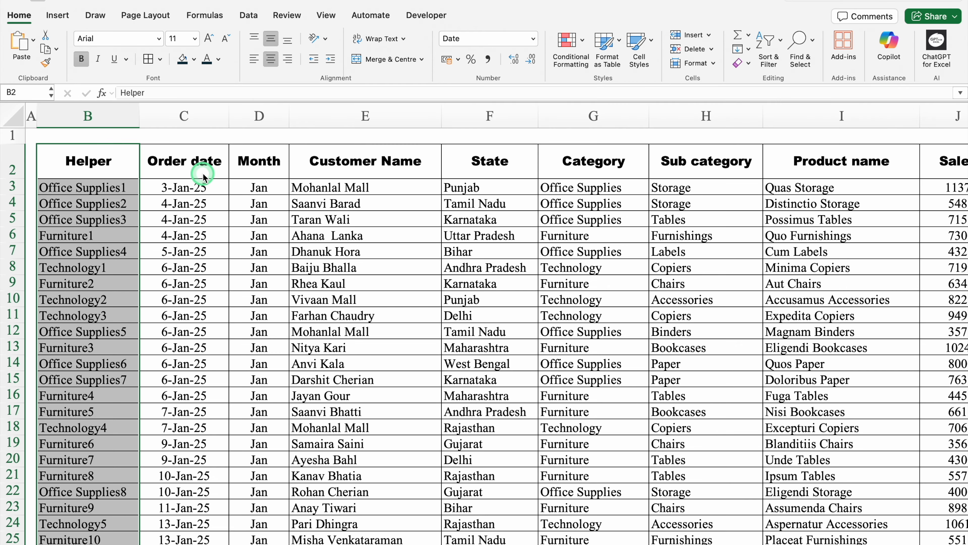
- Convert the data range $B$2:$L$971 into a table with headers
click(336, 206)
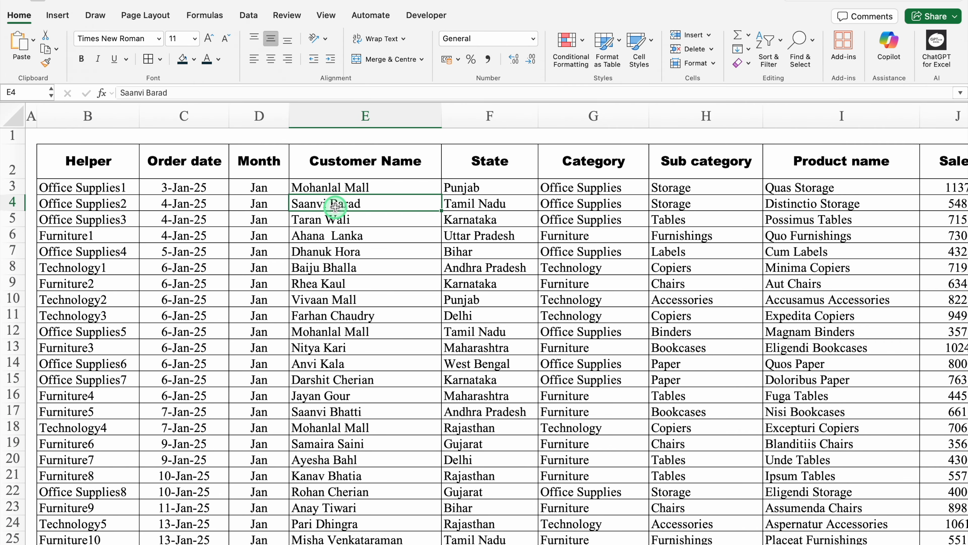
key(ctrl+t)
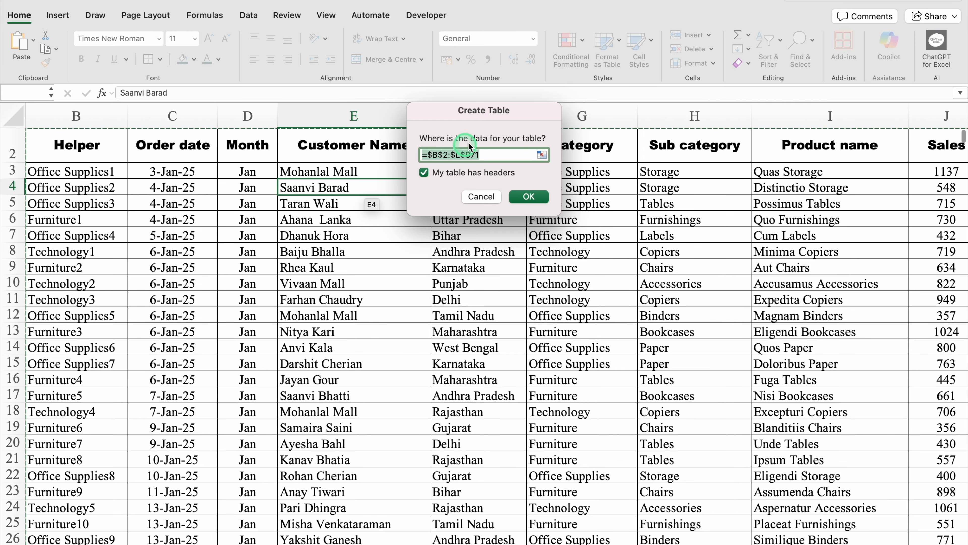
click(514, 122)
click(469, 182)
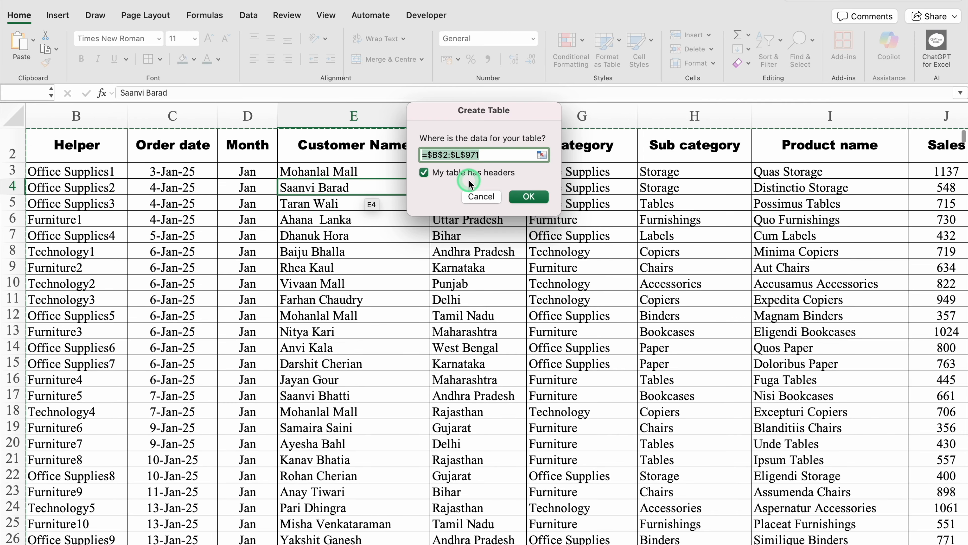
click(525, 195)
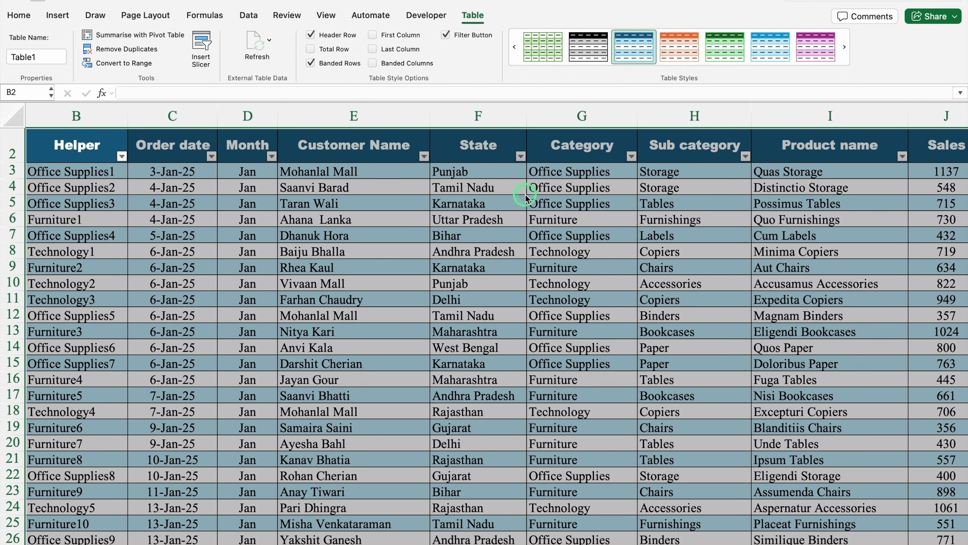
- Try an orange medium table style and a dark blue light table style on the data table
click(678, 65)
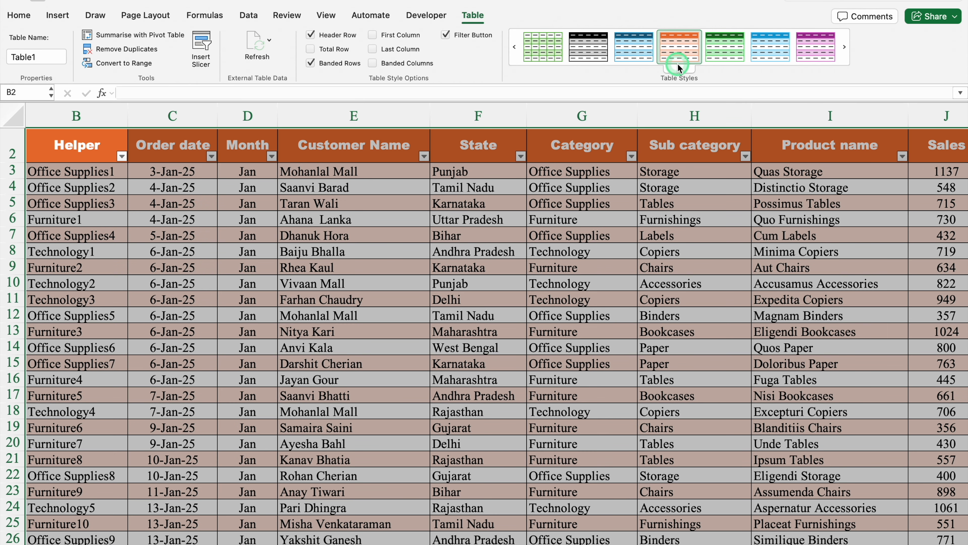
click(680, 68)
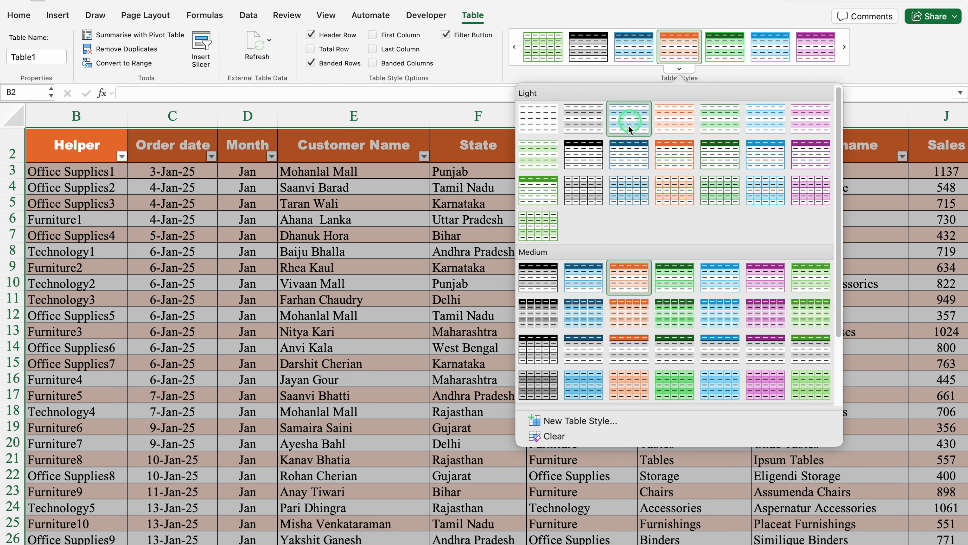
click(626, 154)
- Apply the light table style with a dark green header to the data table and turn off its filter buttons
click(679, 69)
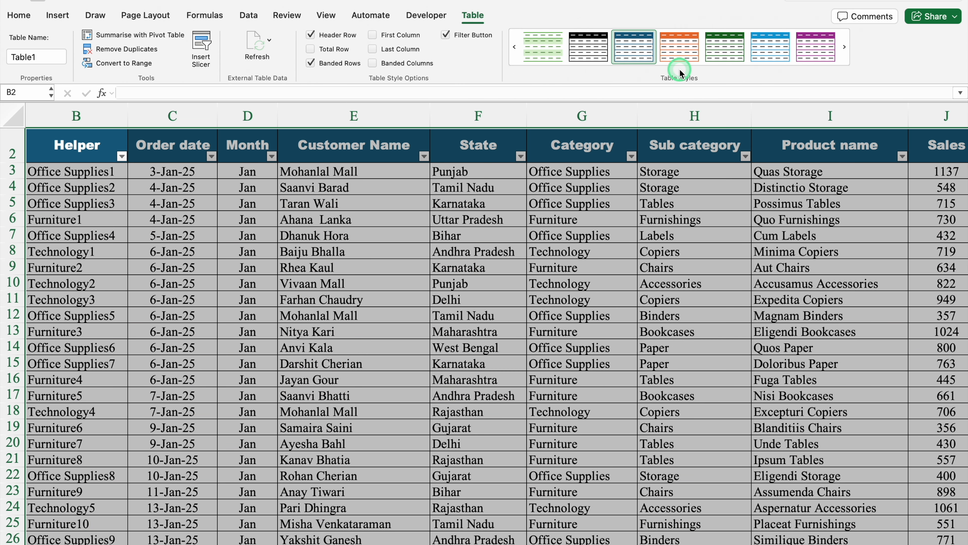
click(680, 69)
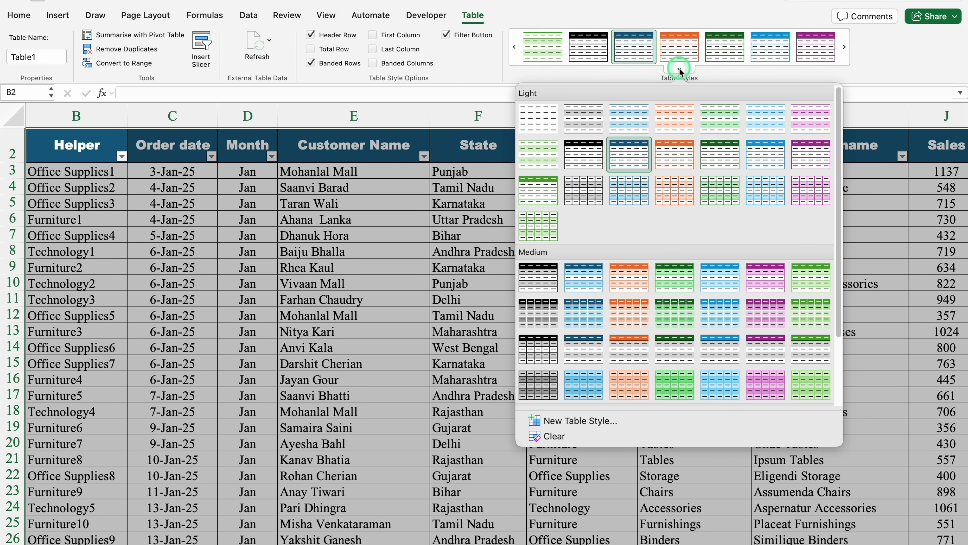
click(720, 154)
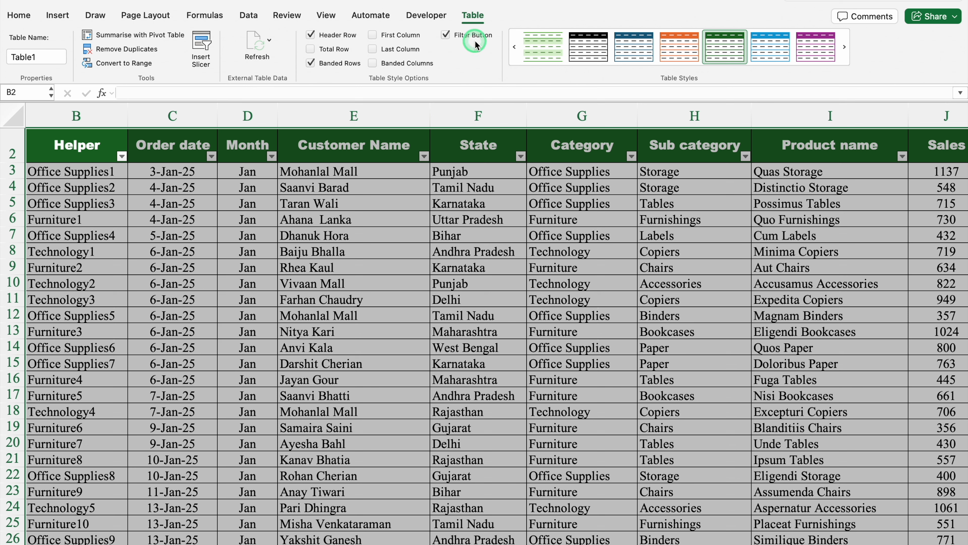
click(447, 35)
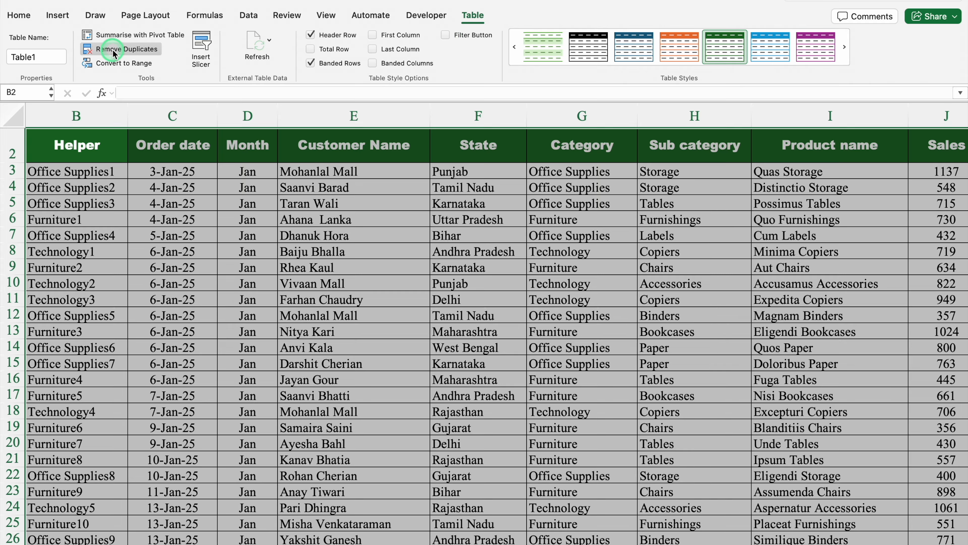
- Rename the table as Data
click(53, 57)
drag(53, 57, 8, 58)
key(BackSpace)
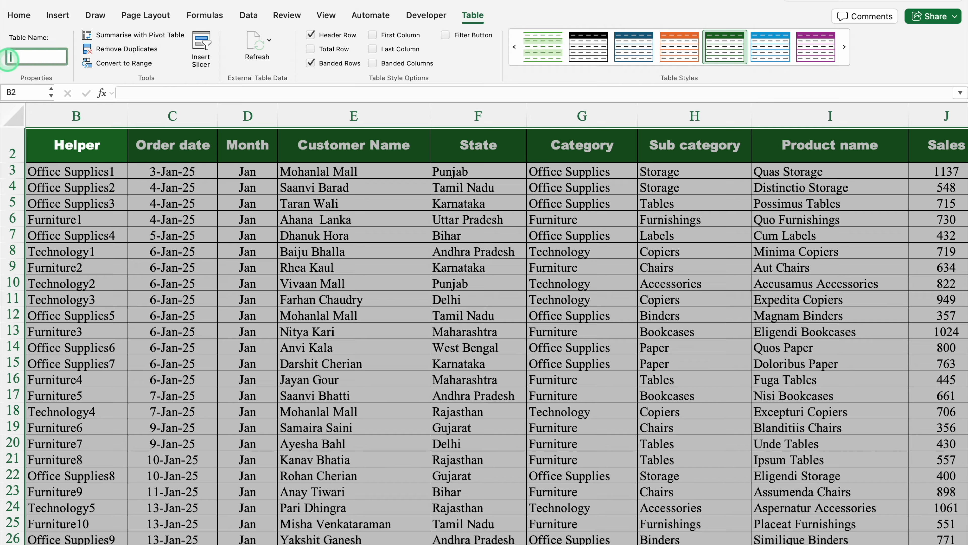
click(47, 114)
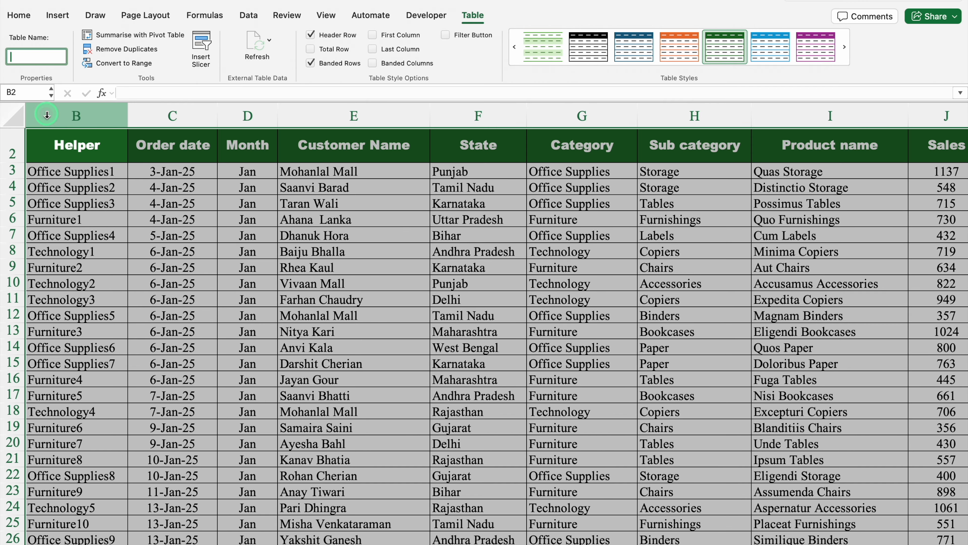
text(Data)
key(Return)
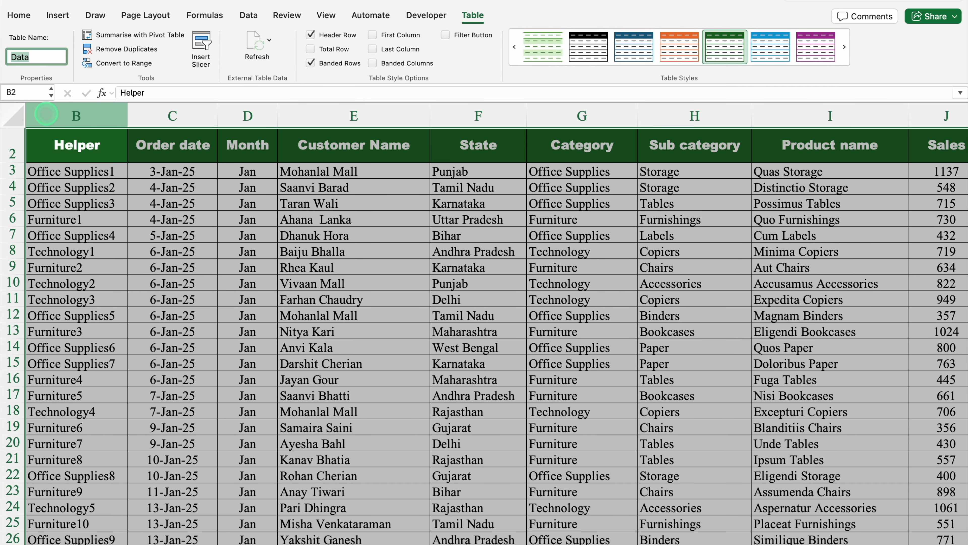
click(89, 171)
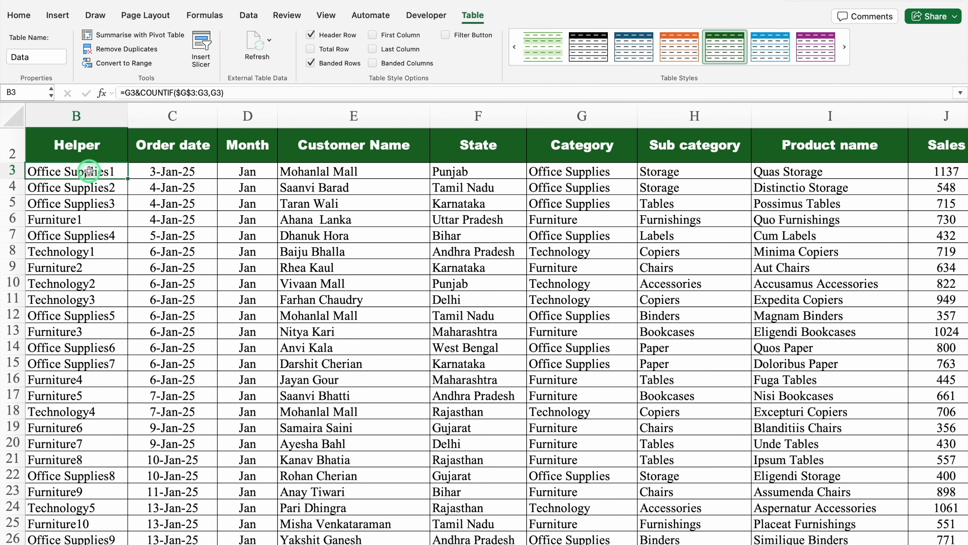
- Add a new sheet named Search Data and narrow its column A
scroll(244, 538, left, 1)
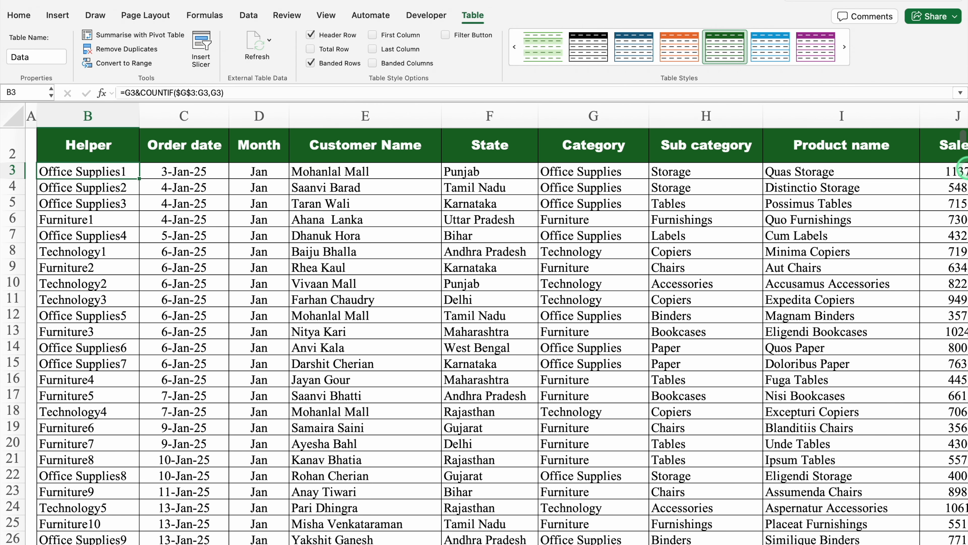
scroll(805, 244, up, 1)
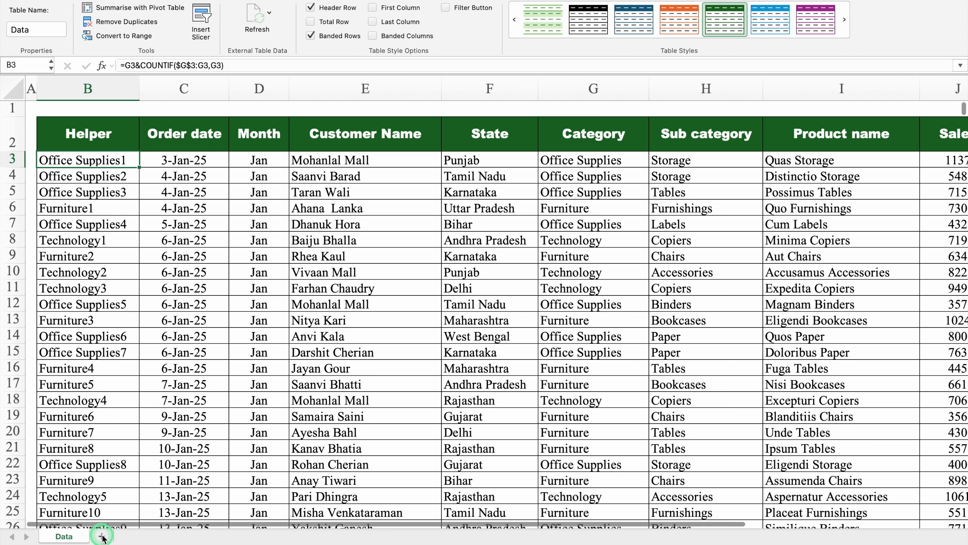
click(102, 537)
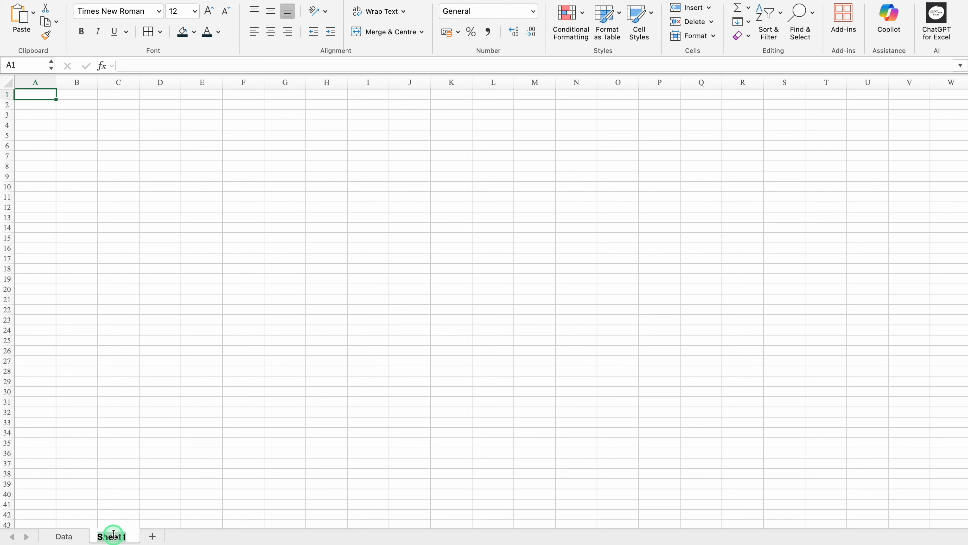
text(Searc)
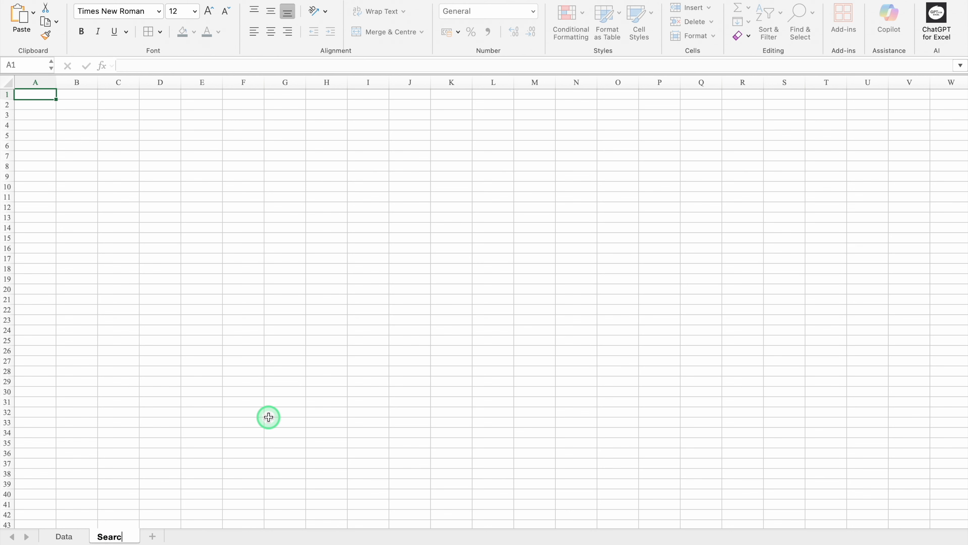
text(h Data)
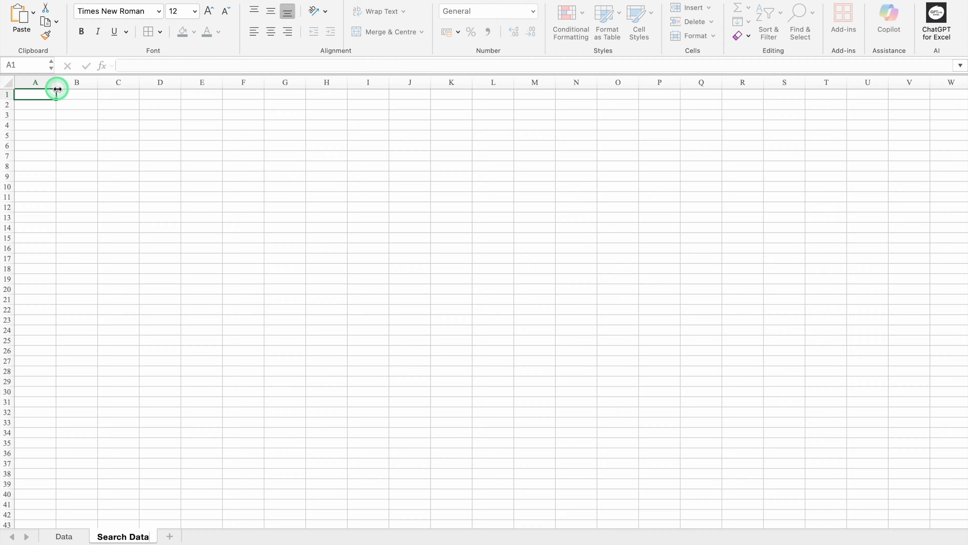
drag(56, 87, 29, 87)
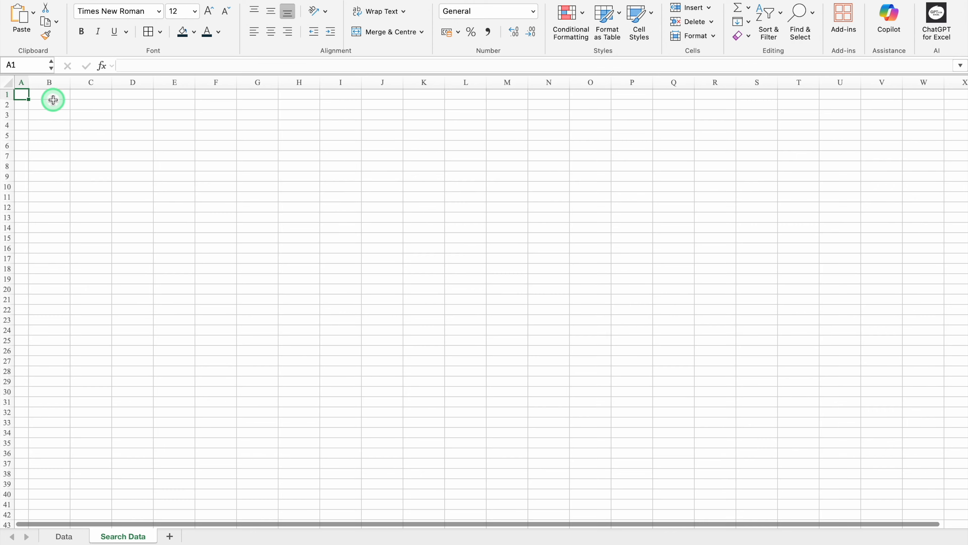
click(57, 144)
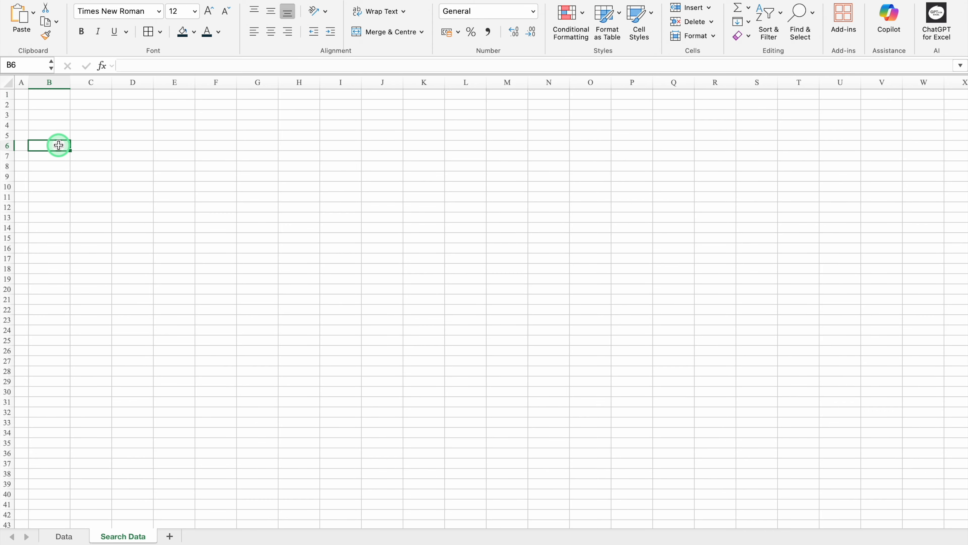
- Copy the header row from Helper to Profit (K) on the Data sheet and paste it into Search Data at B6
click(71, 536)
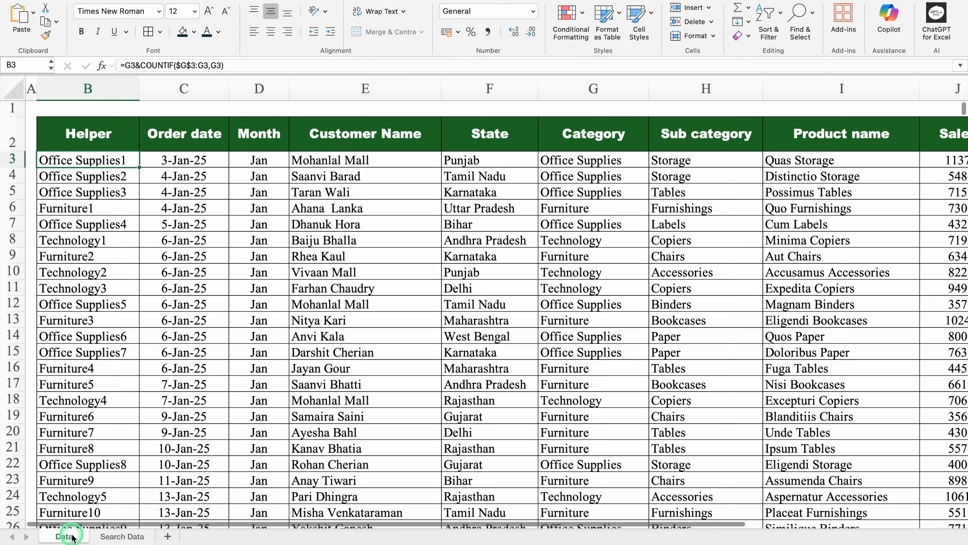
click(98, 136)
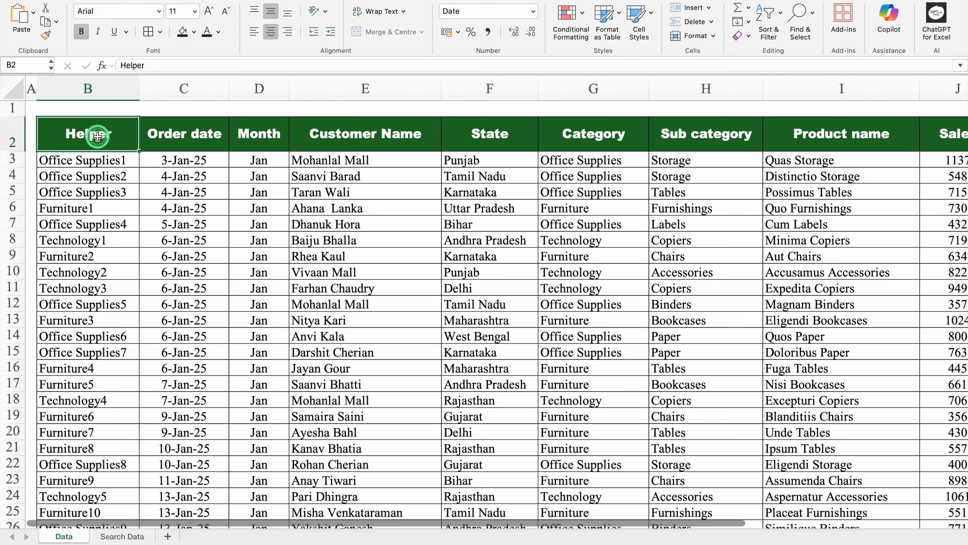
scroll(97, 136, right, 3)
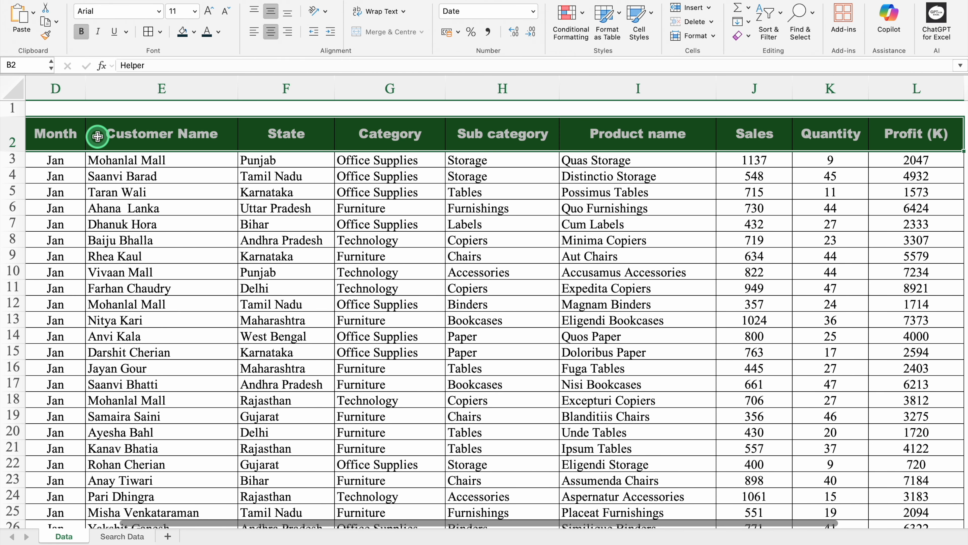
scroll(98, 136, left, 3)
key(ctrl+c)
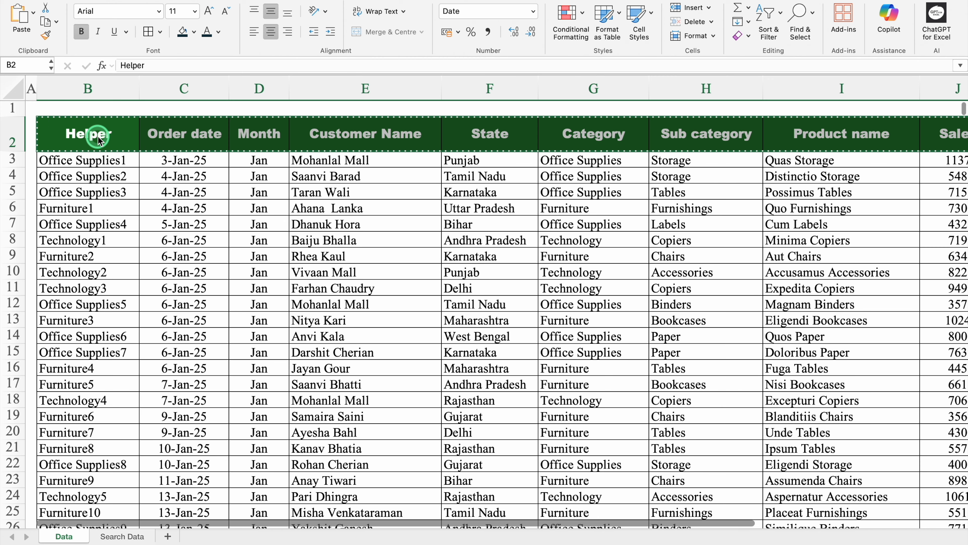
click(126, 537)
click(58, 144)
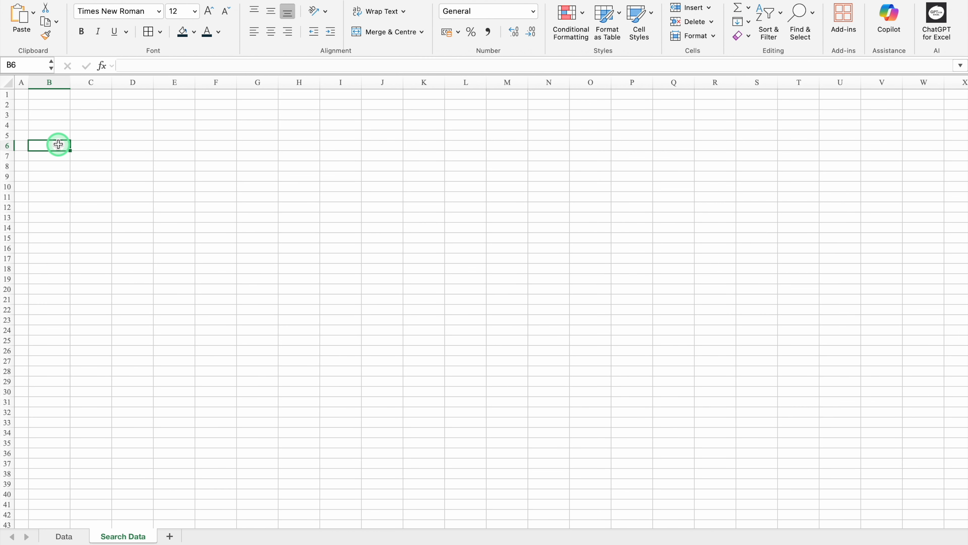
key(ctrl+v)
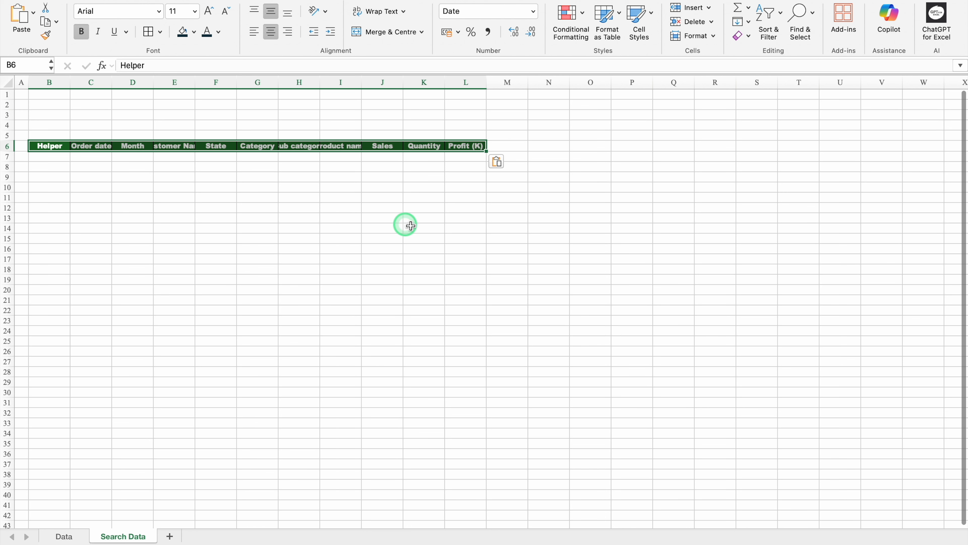
scroll(231, 274, up, 3)
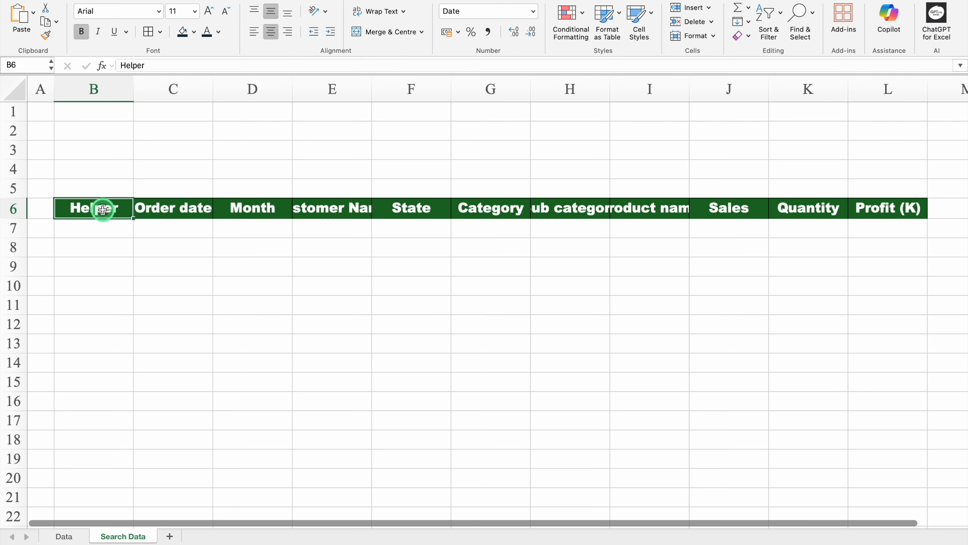
- Replace the Helper header in B6 of Search Data with Sl. No
click(64, 536)
click(121, 536)
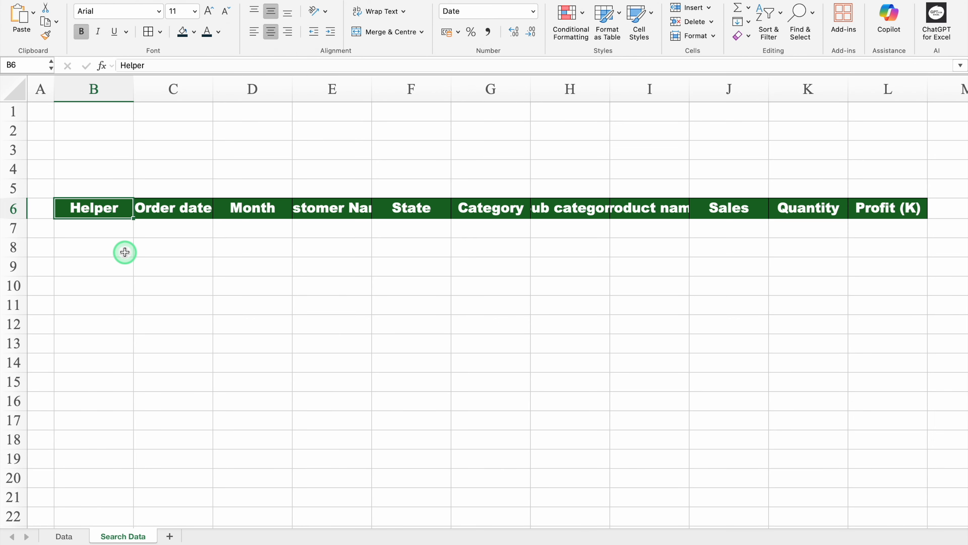
key(Delete)
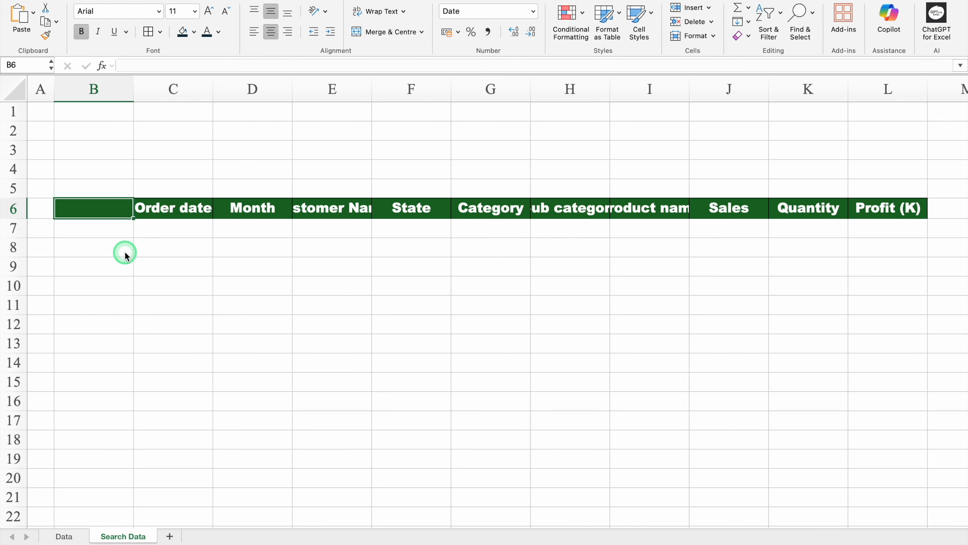
text(S)
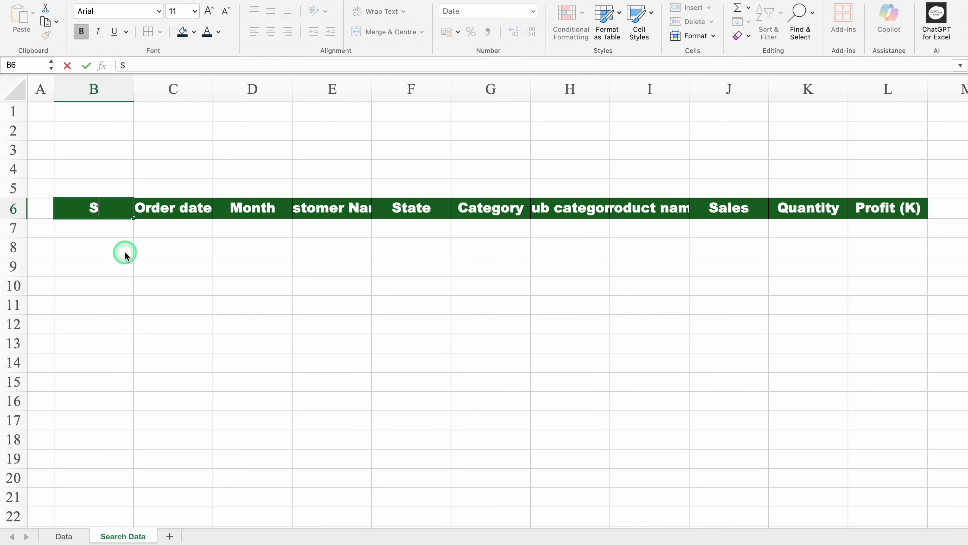
text(l. No.)
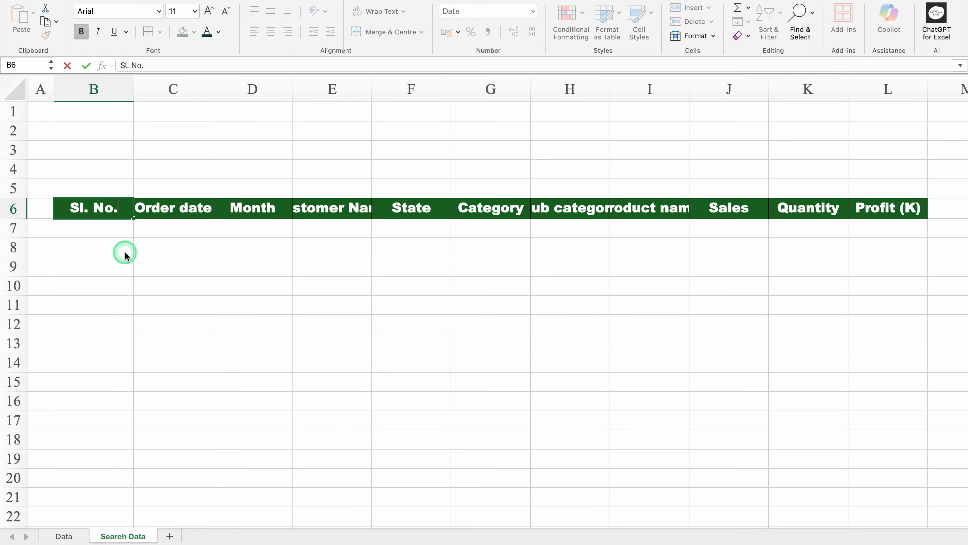
key(Return)
- Merge and centre C2:L2 and give the merged cell a dark green fill with white text
click(166, 131)
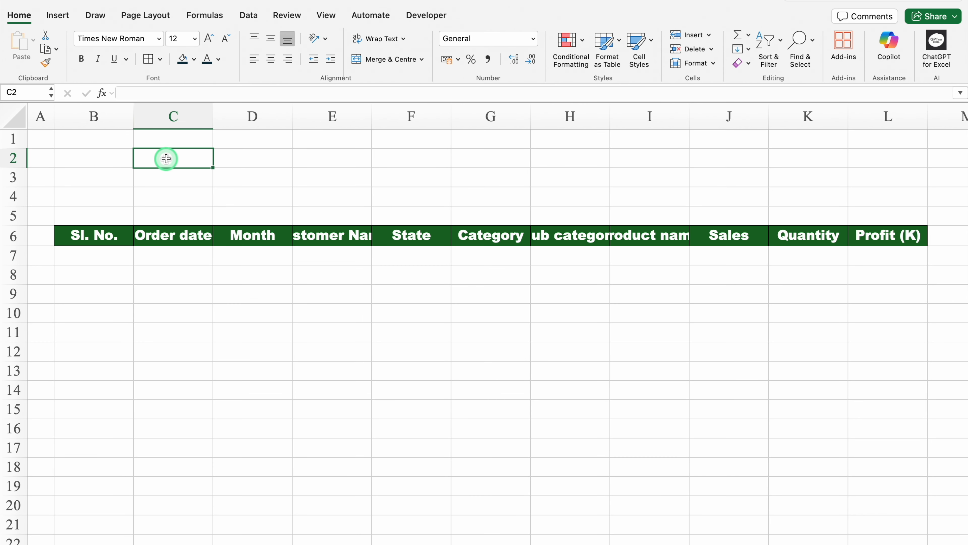
drag(166, 159, 909, 163)
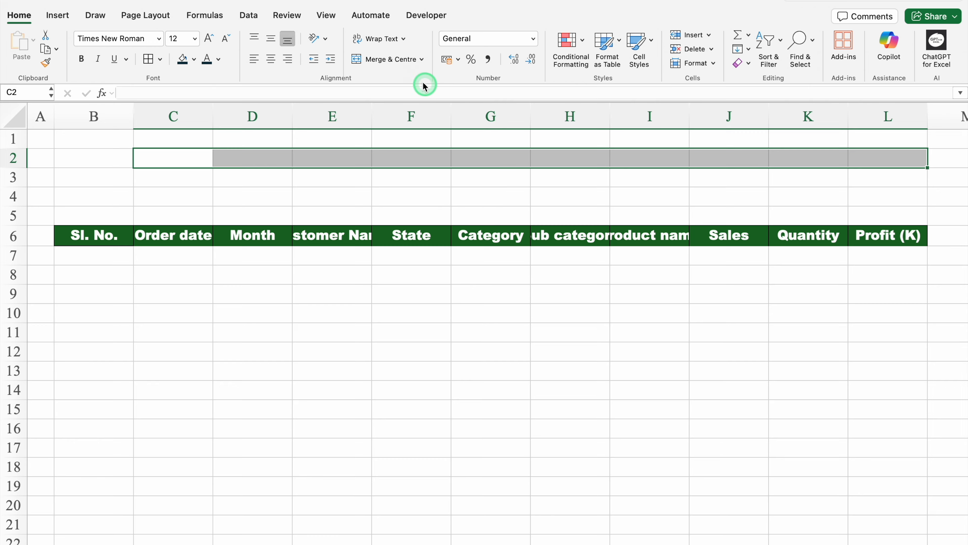
click(398, 61)
click(193, 59)
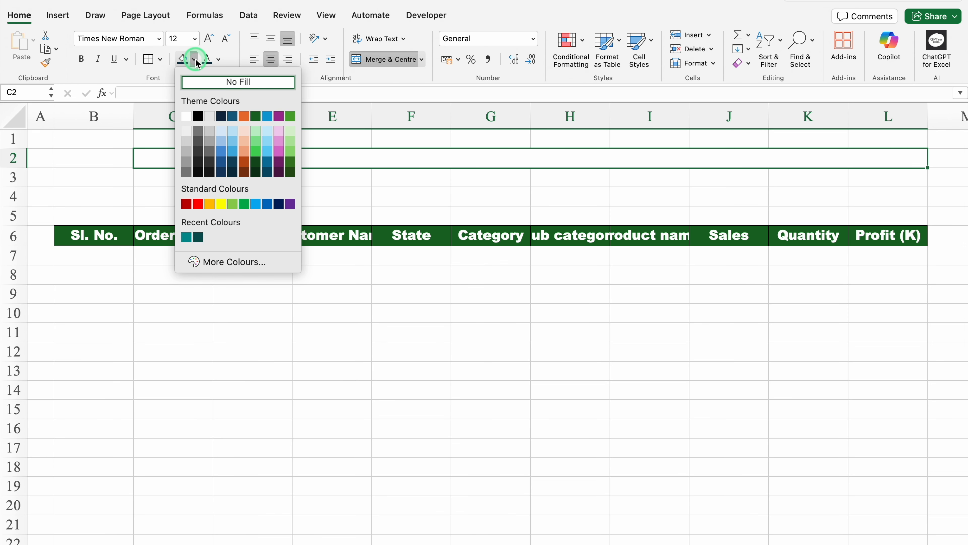
click(258, 175)
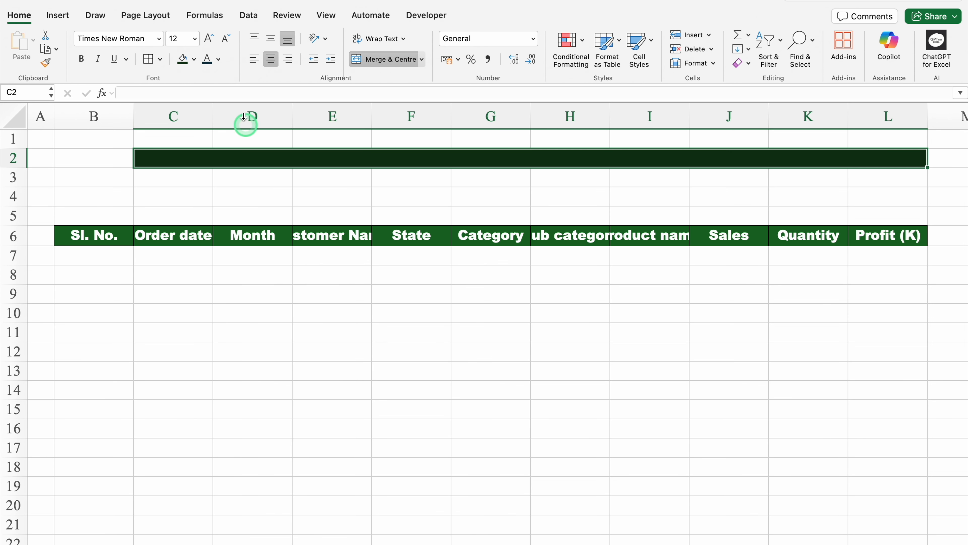
click(218, 59)
click(211, 117)
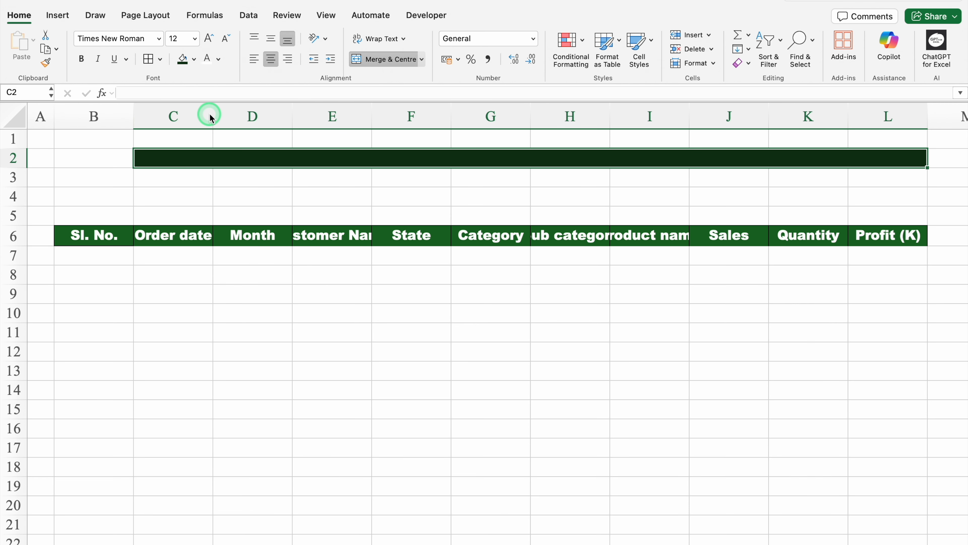
- Set the merged banner in row 2 to Arial Black, size 16, and enter the title Category wise Data
click(158, 38)
mouse_move(160, 155)
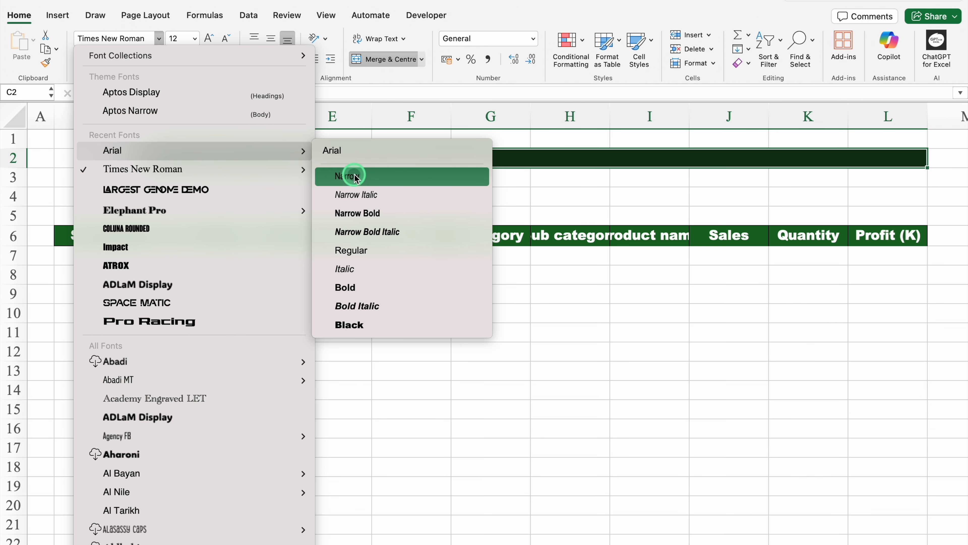
click(383, 324)
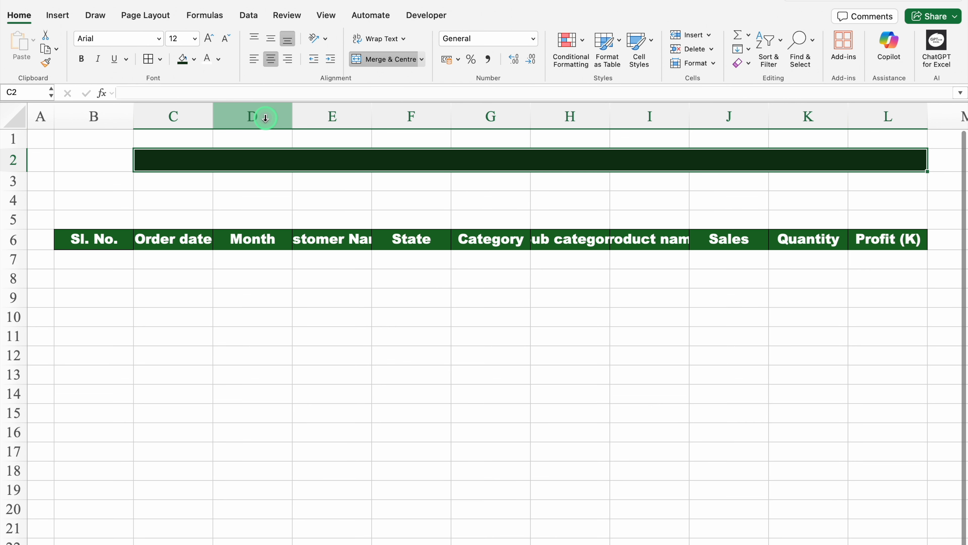
click(208, 39)
click(208, 39)
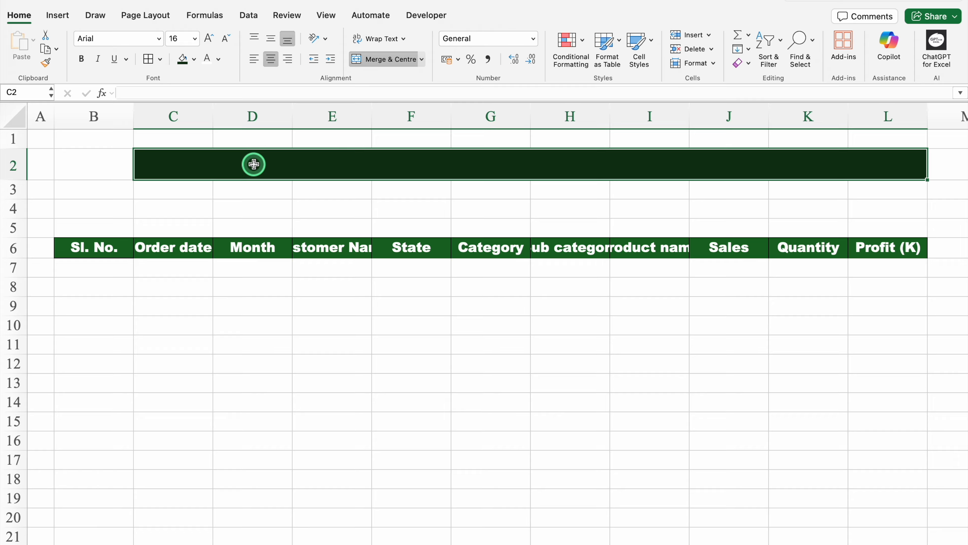
text(Category wise Data)
key(Return)
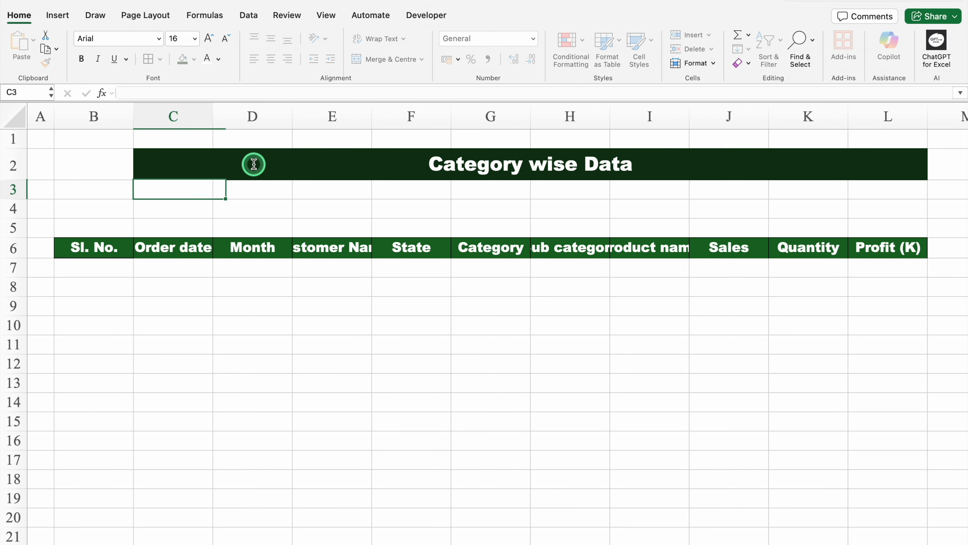
- Shrink rows 3 and 5 to thin spacers and increase the height of row 4 to about 39
click(14, 189)
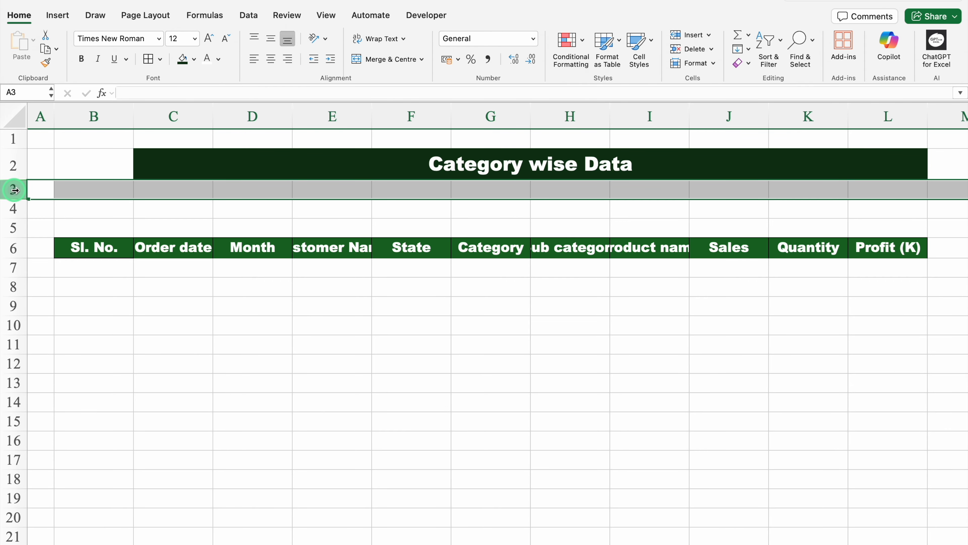
super+click(13, 228)
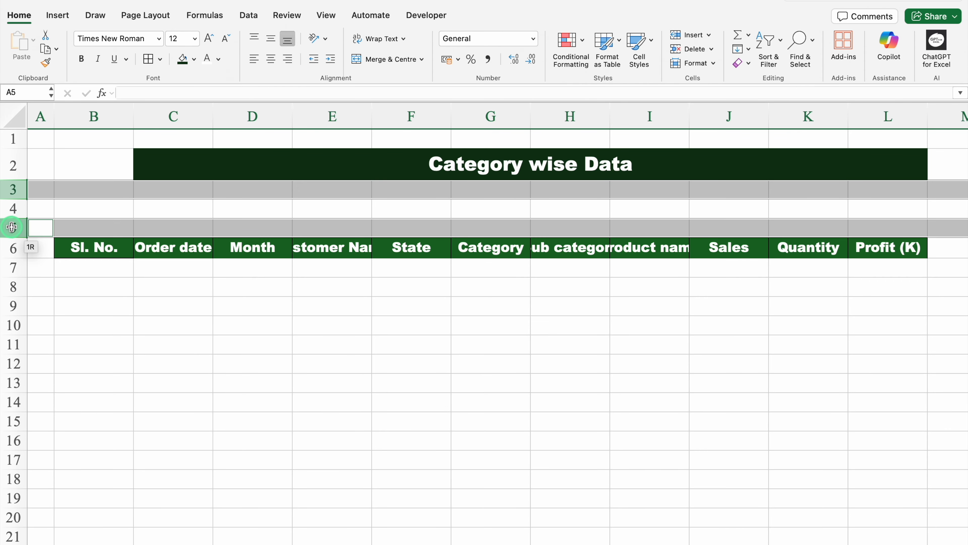
drag(16, 237, 16, 223)
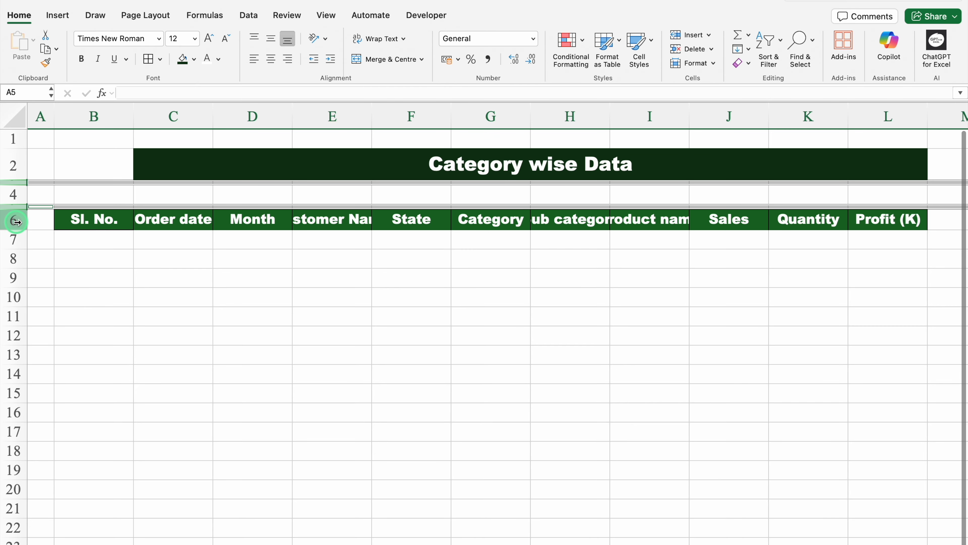
click(12, 194)
drag(20, 203, 25, 233)
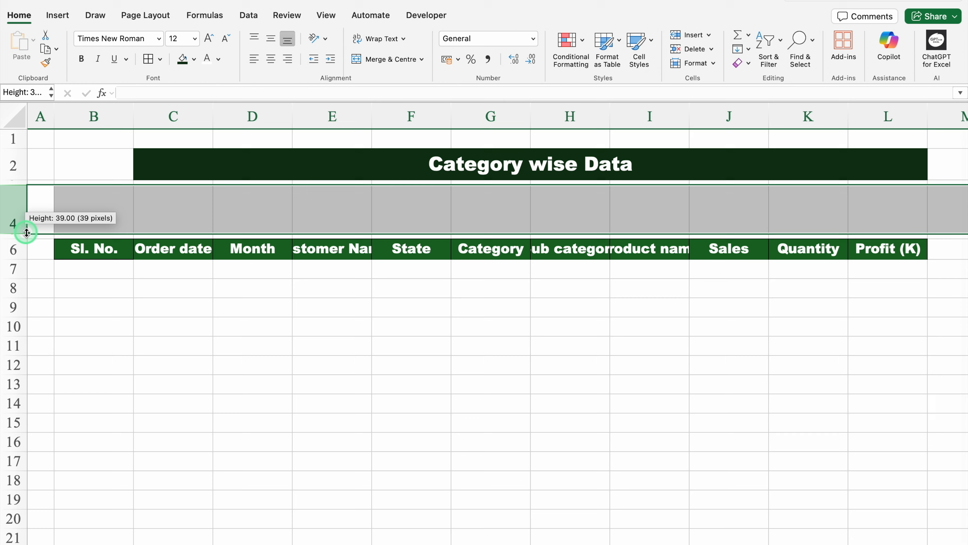
- Merge and centre cells E4:H4 and extend the merged formatting across I4:L4
click(326, 203)
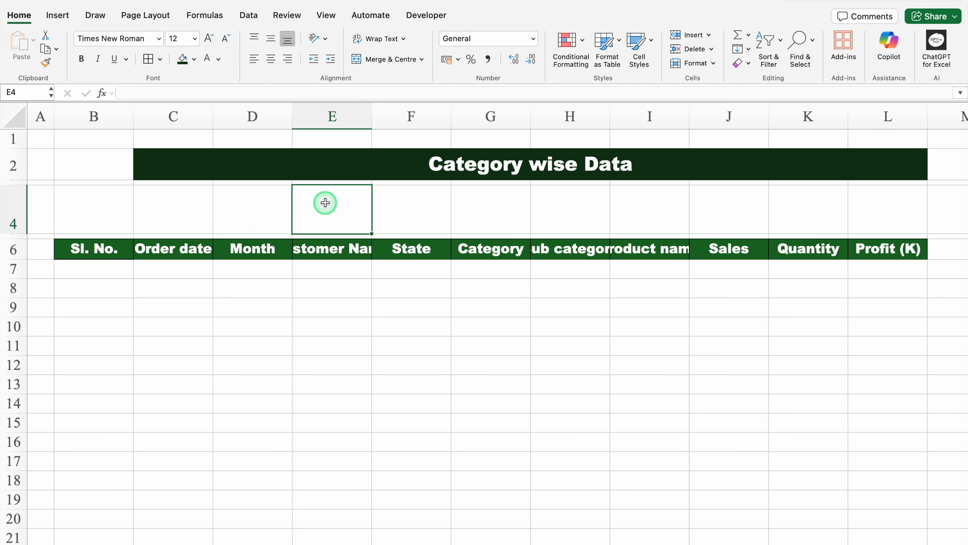
drag(325, 203, 547, 206)
click(396, 59)
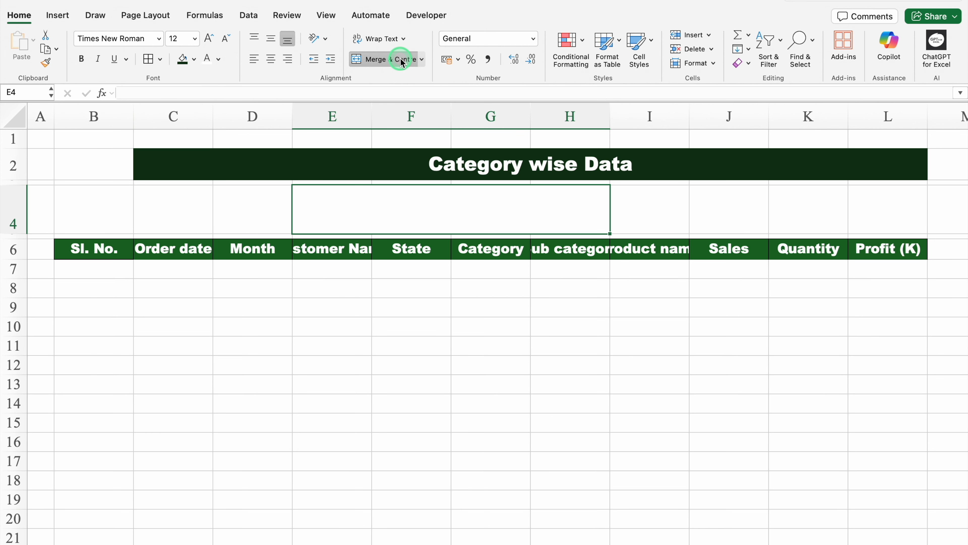
drag(610, 233, 779, 229)
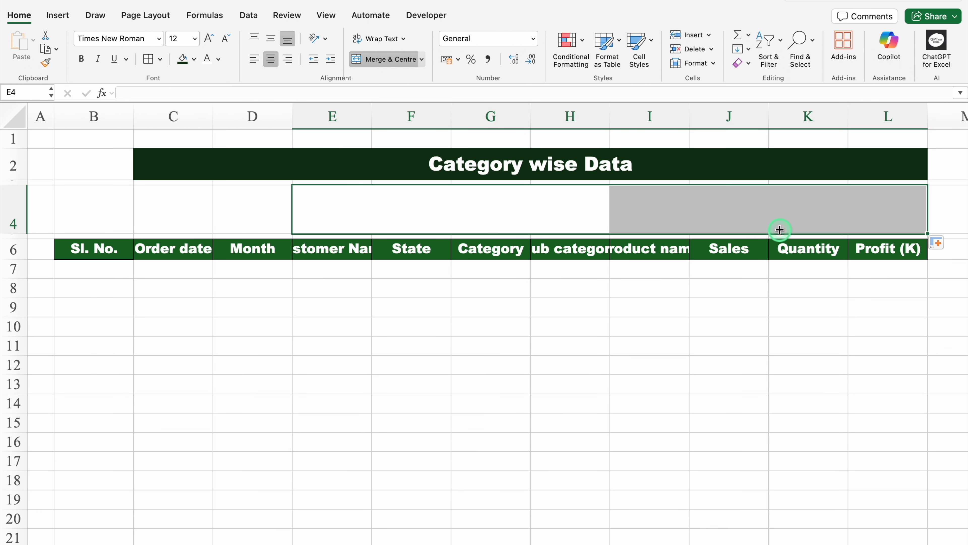
- Give the merged search cell E4:H4 a yellow fill
click(387, 214)
click(194, 59)
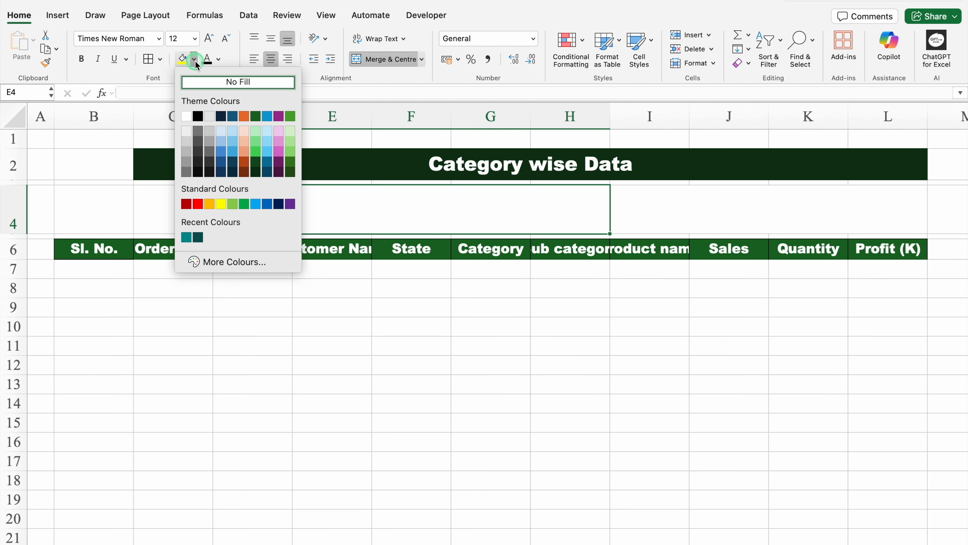
click(220, 204)
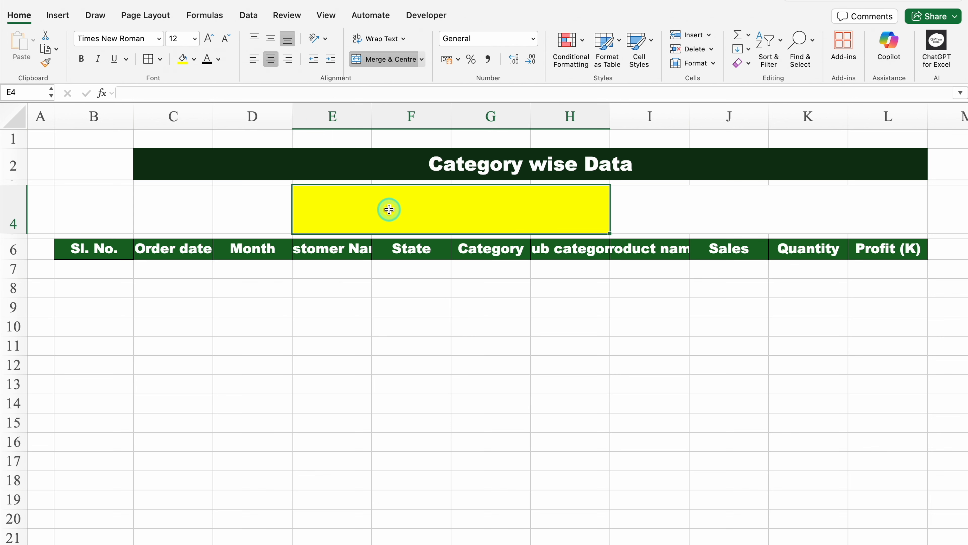
- Enter Fur in the yellow search cell and align the whole sheet's contents vertically to the middle
text(Fur)
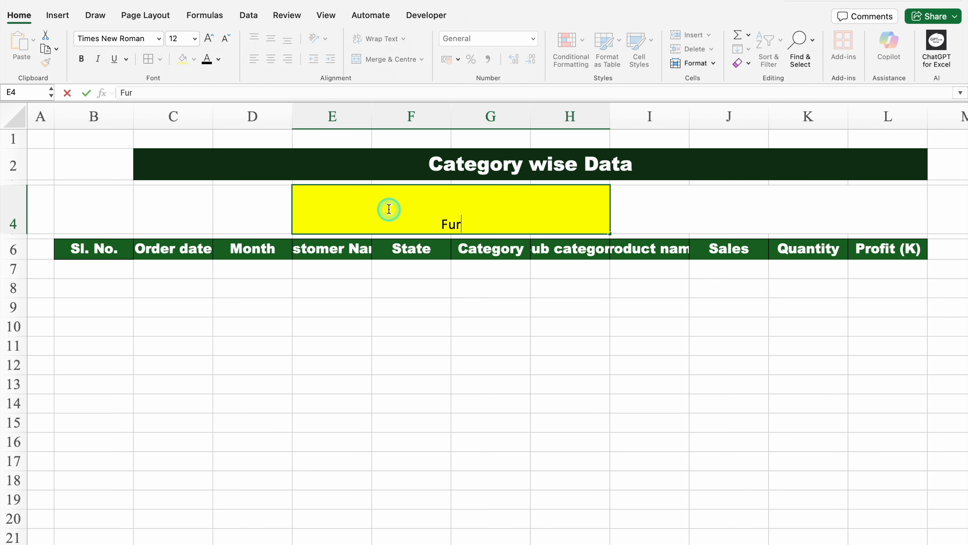
key(Return)
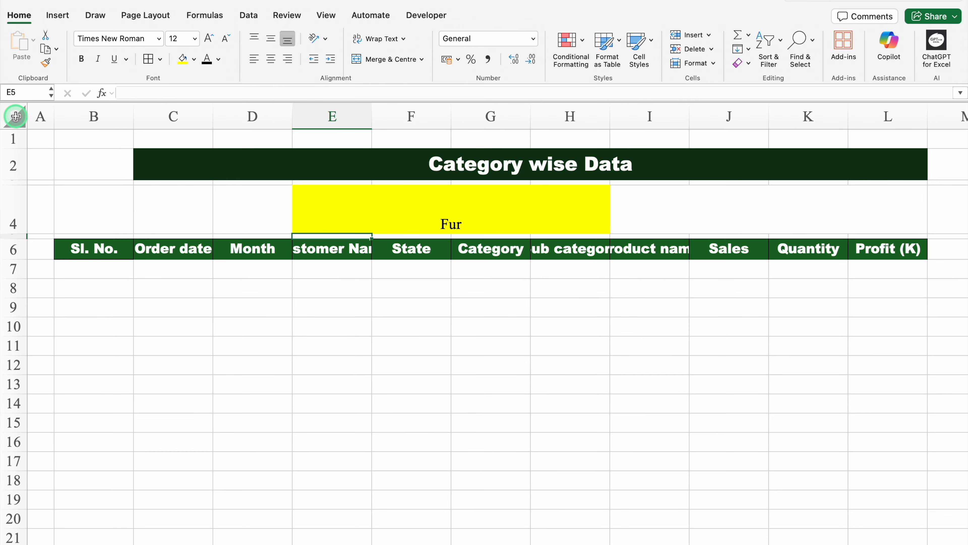
click(15, 116)
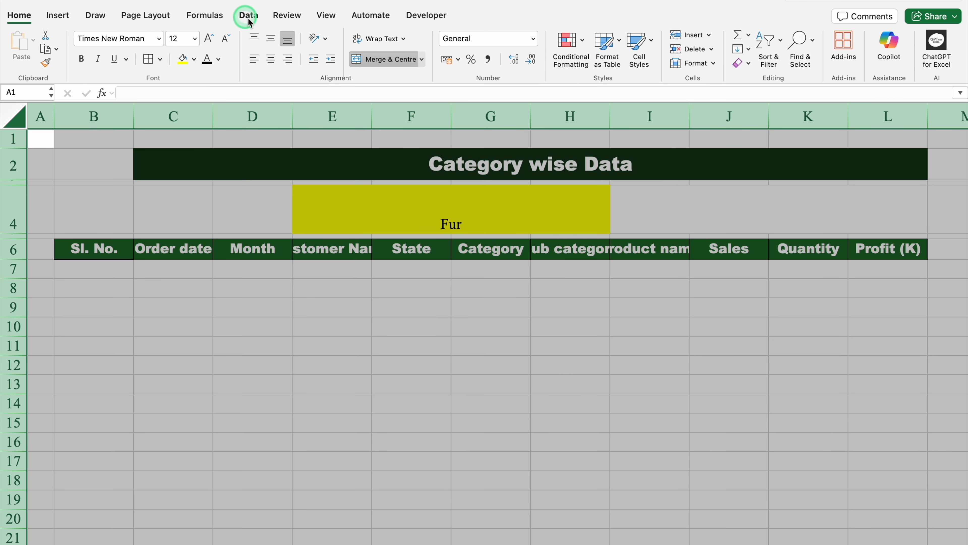
click(272, 38)
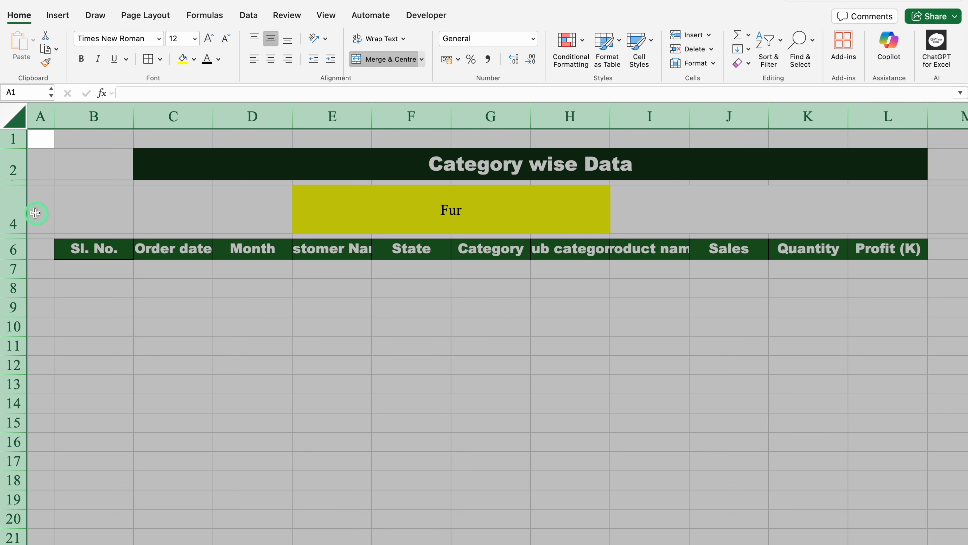
- Format the text of row 4 in Arial Black at 18 pt
click(10, 206)
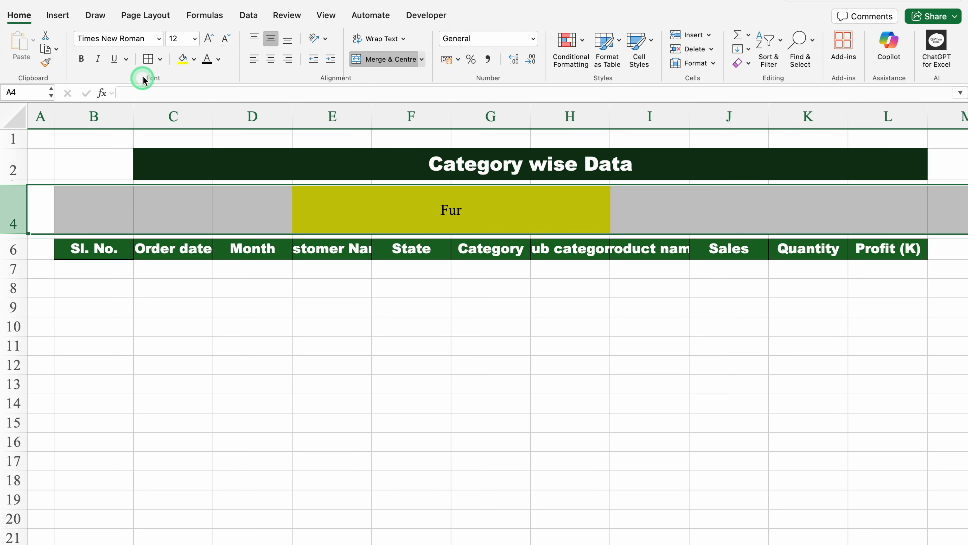
click(159, 38)
mouse_move(164, 153)
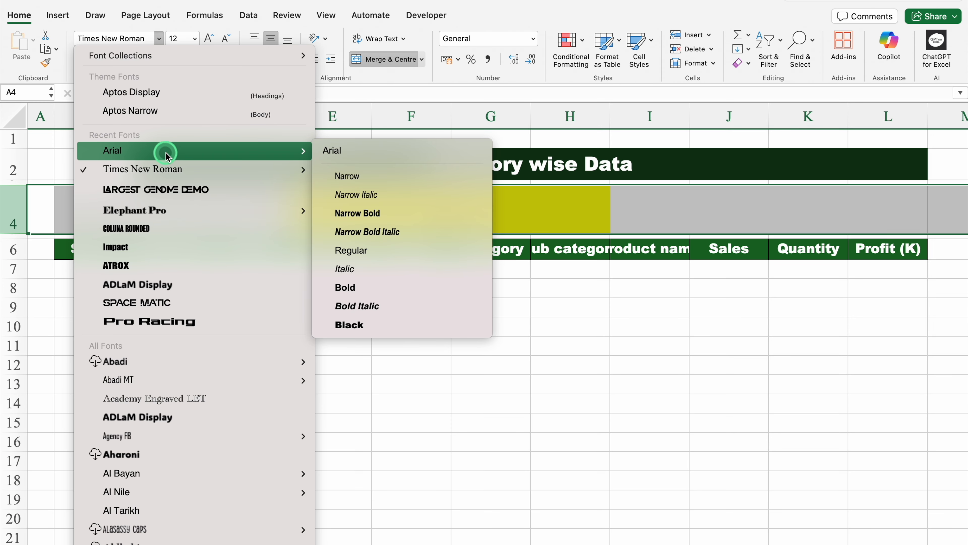
click(369, 325)
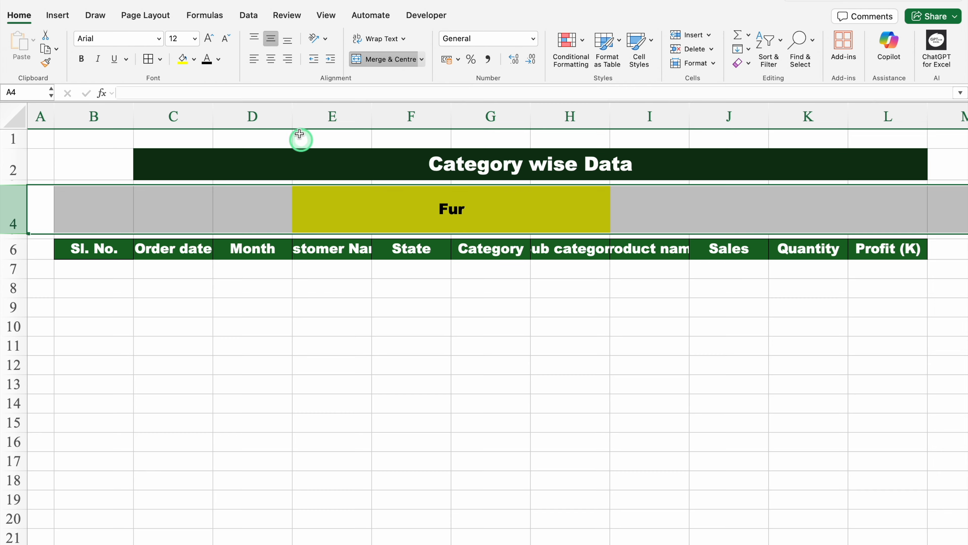
click(208, 38)
click(208, 38)
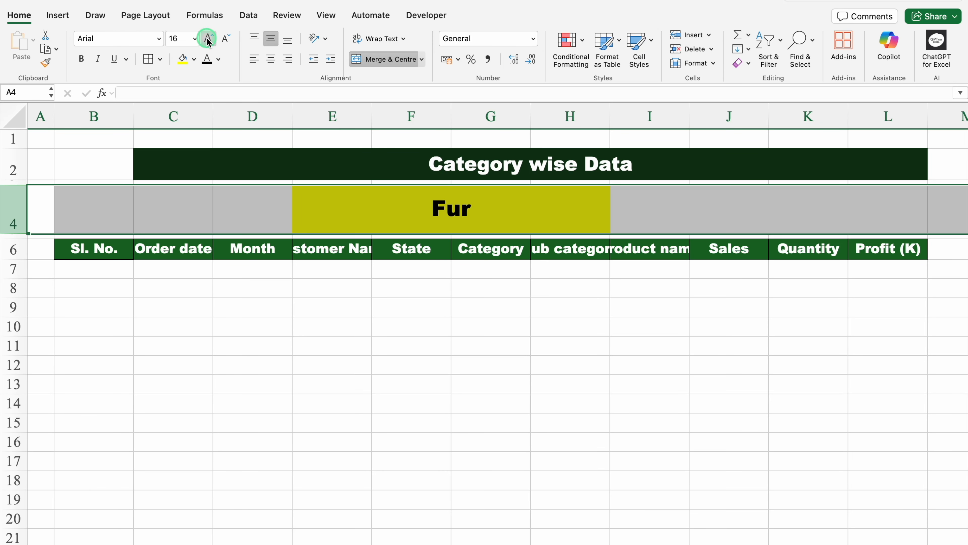
click(208, 38)
click(517, 224)
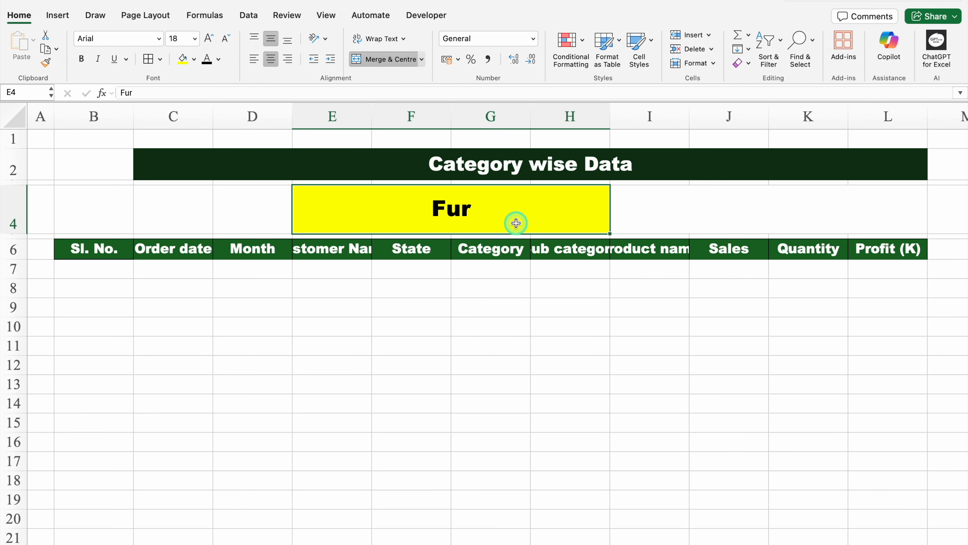
- Start a VLOOKUP formula in merged cell I4 with the wildcard lookup value "*"&E4&"*"
click(682, 207)
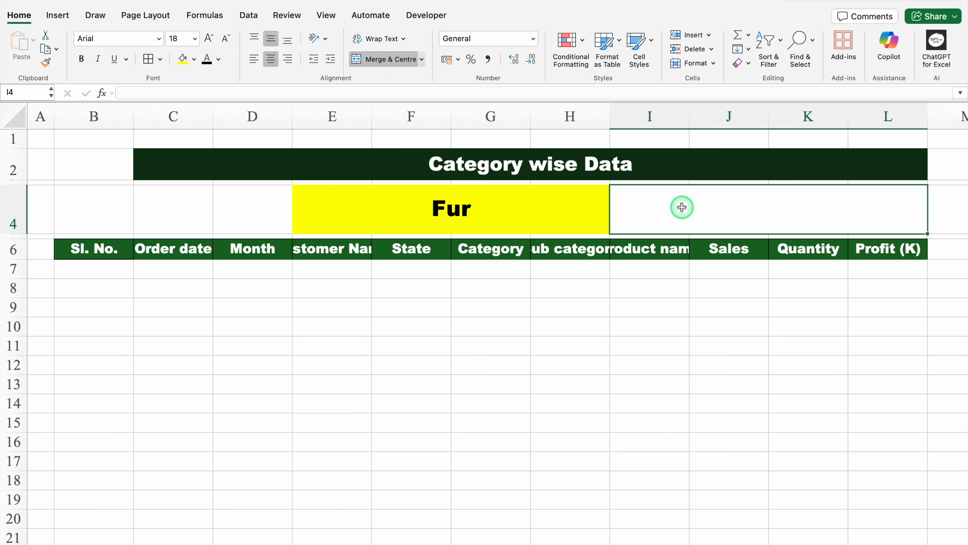
text(=)
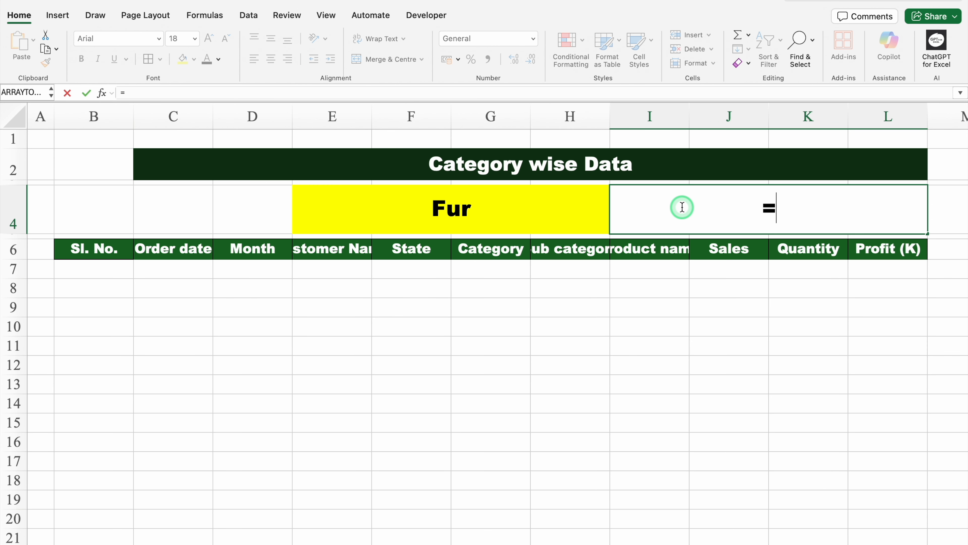
text(VL)
double_click(648, 254)
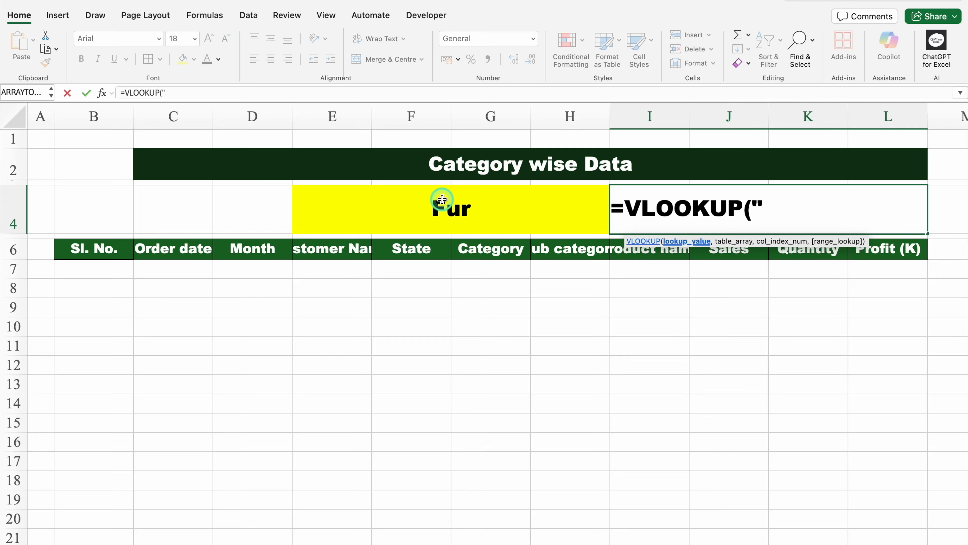
text(*"&)
click(444, 211)
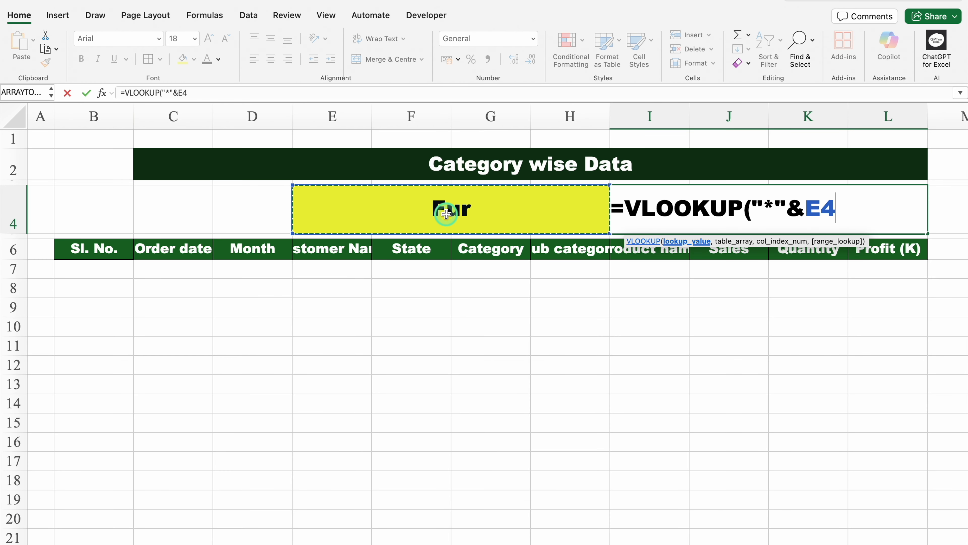
text(&)
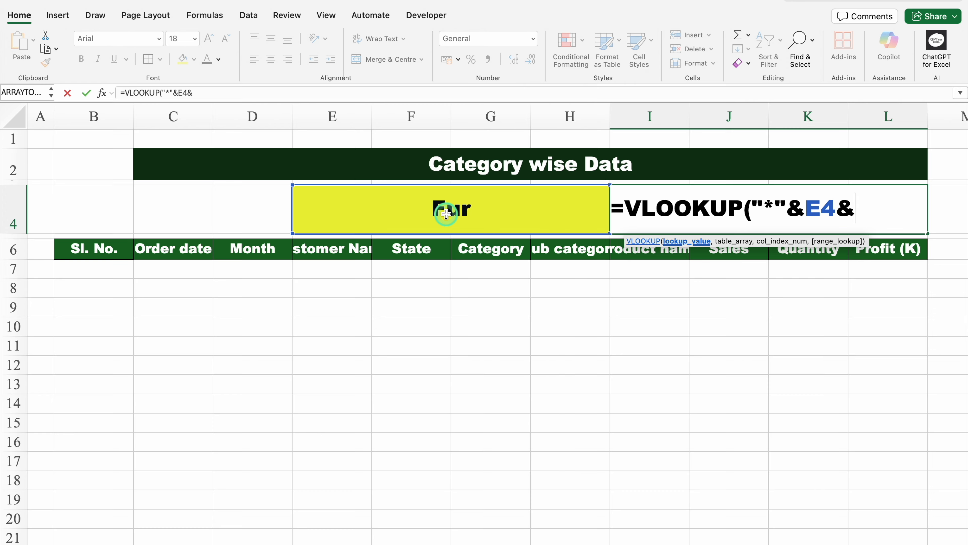
text("*",)
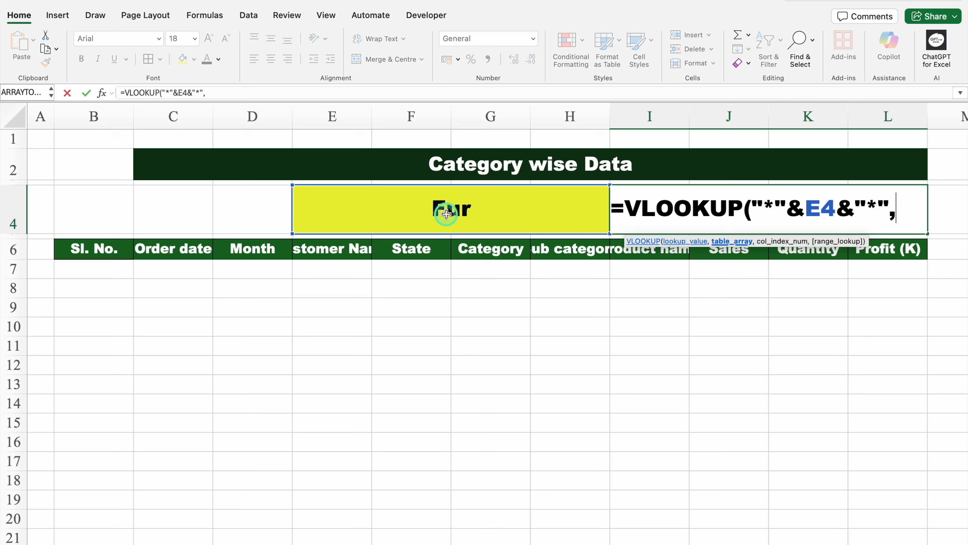
- Complete the VLOOKUP in I4 with the Data table, column index 6 and exact match 0
text(D)
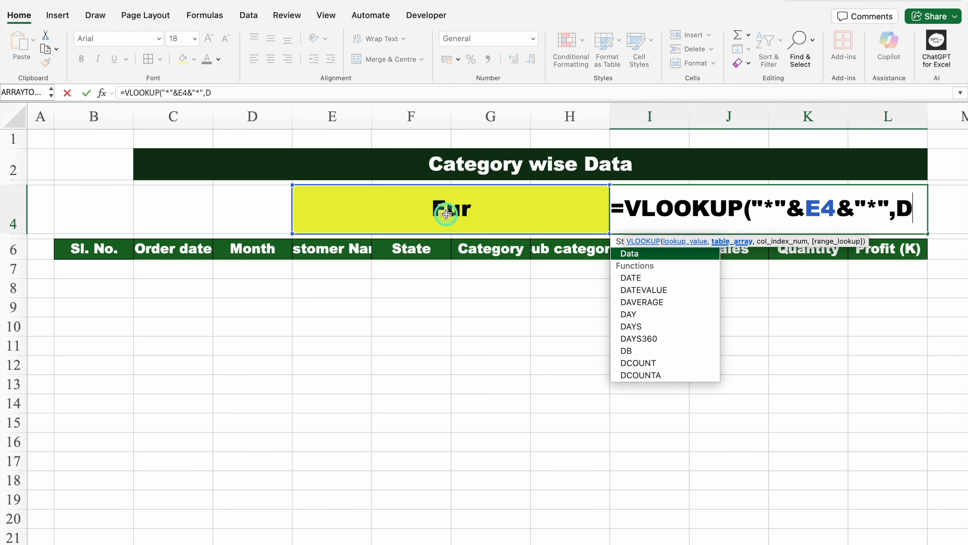
text(ata)
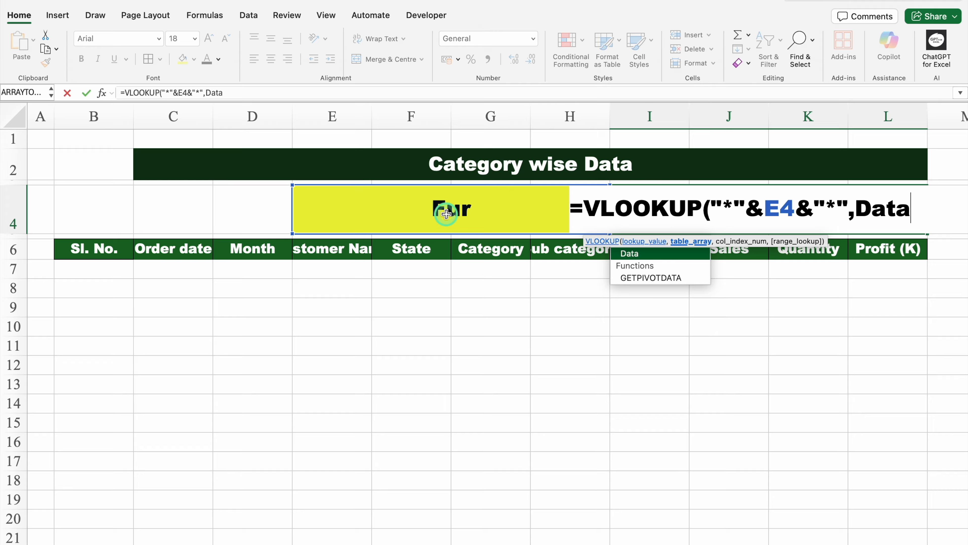
drag(702, 241, 696, 332)
click(697, 255)
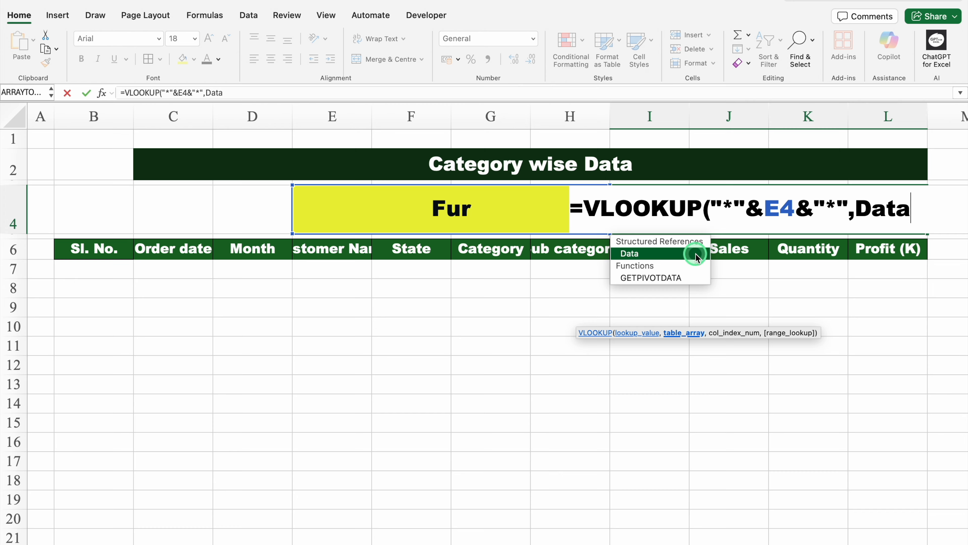
click(696, 253)
text(,)
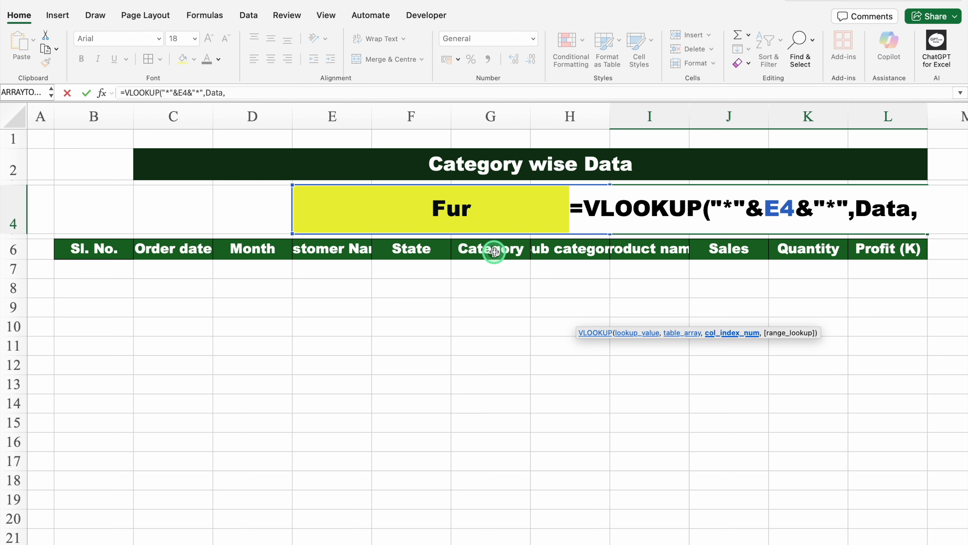
text(6,)
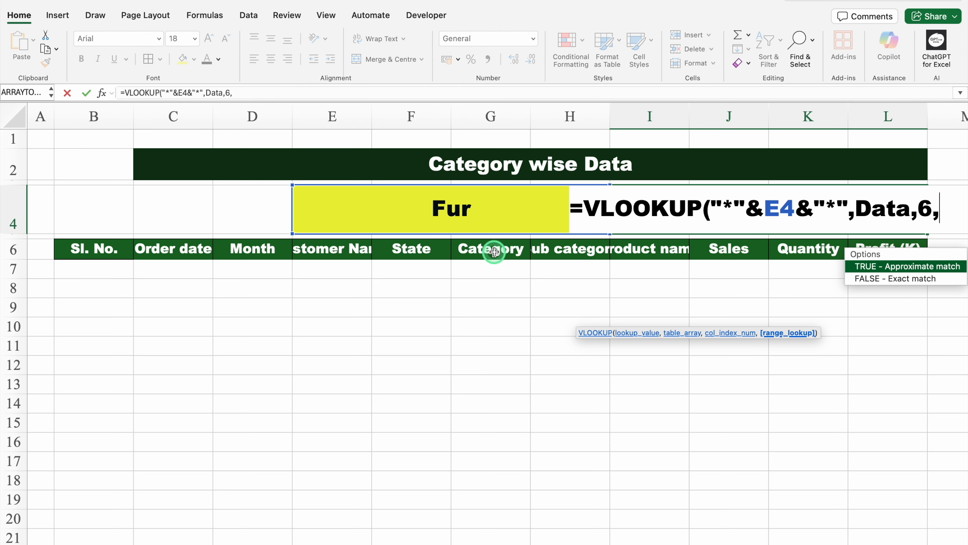
text(0))
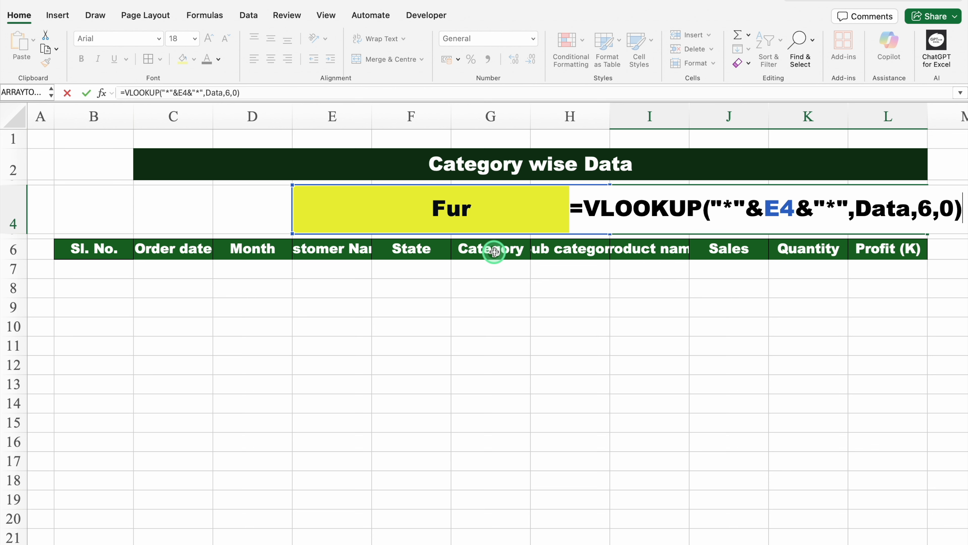
key(Return)
click(716, 202)
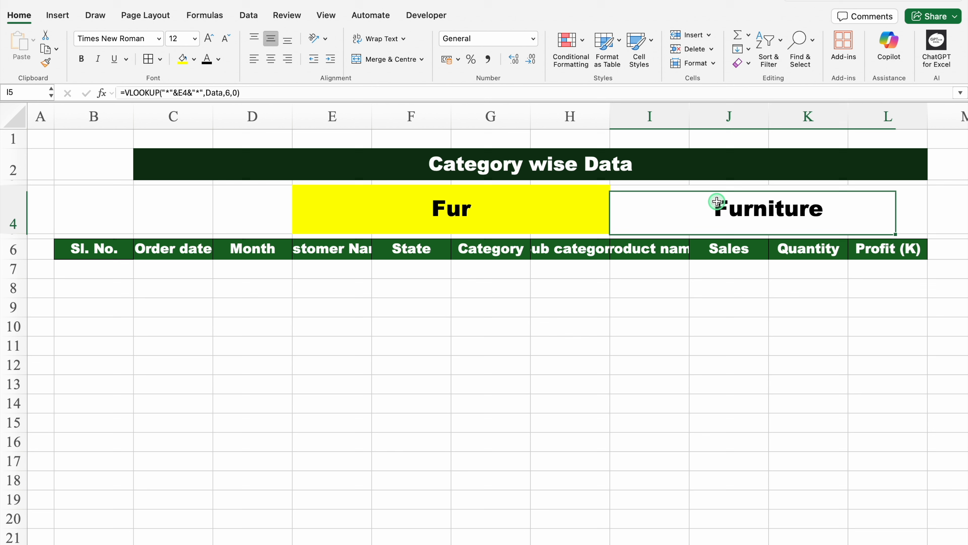
- Test the lookup by entering Tec and after it Off in the yellow search cell E4
click(487, 197)
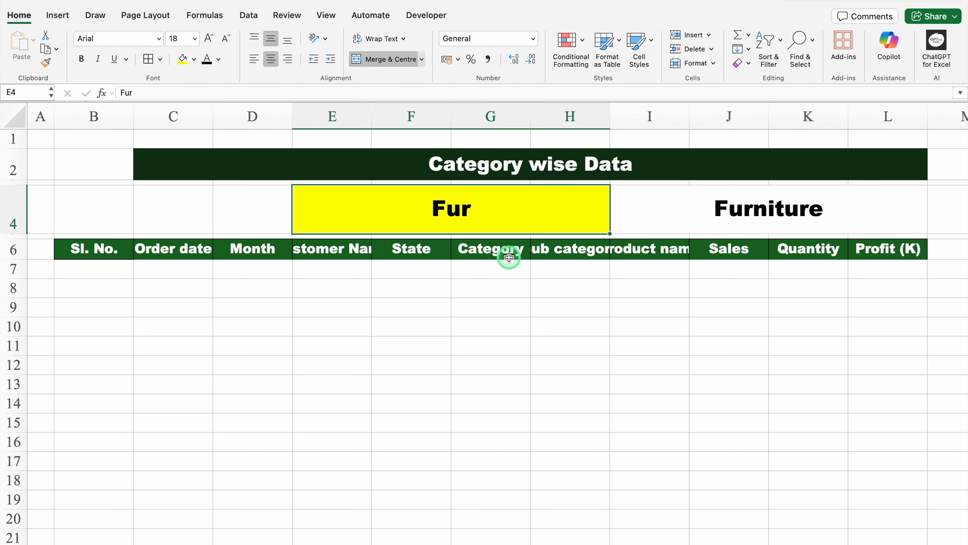
text(Tec)
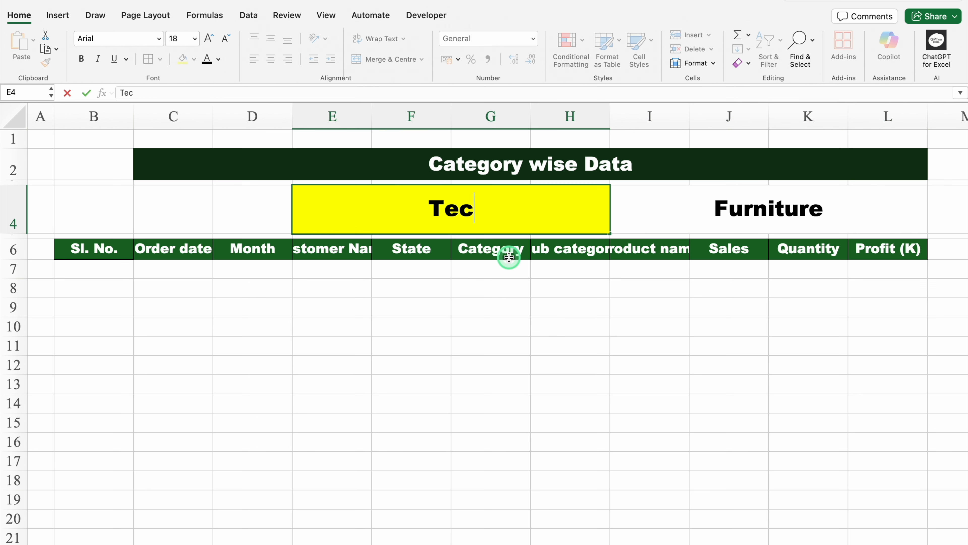
key(Return)
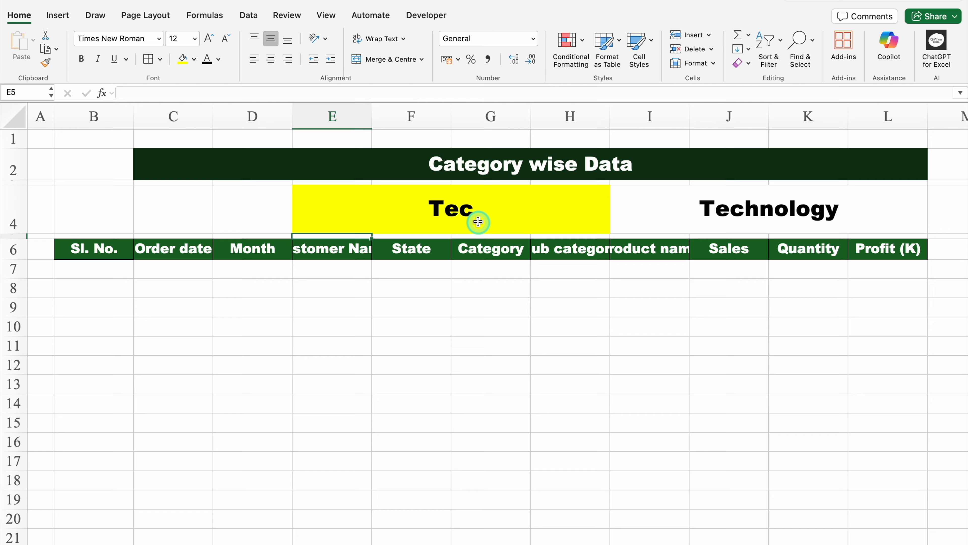
click(475, 217)
text(Off)
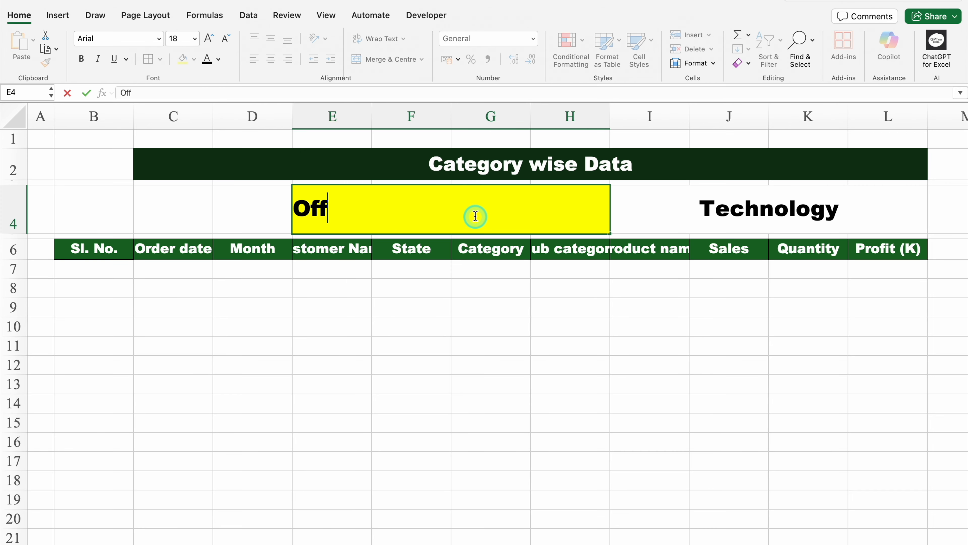
key(Return)
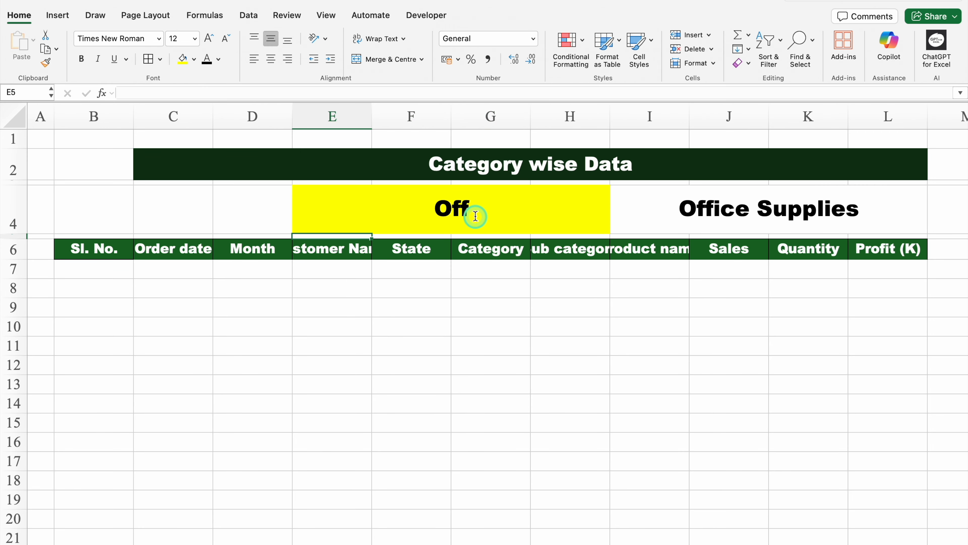
- Give the merged result cell I4:L4 a red fill and white text
click(657, 208)
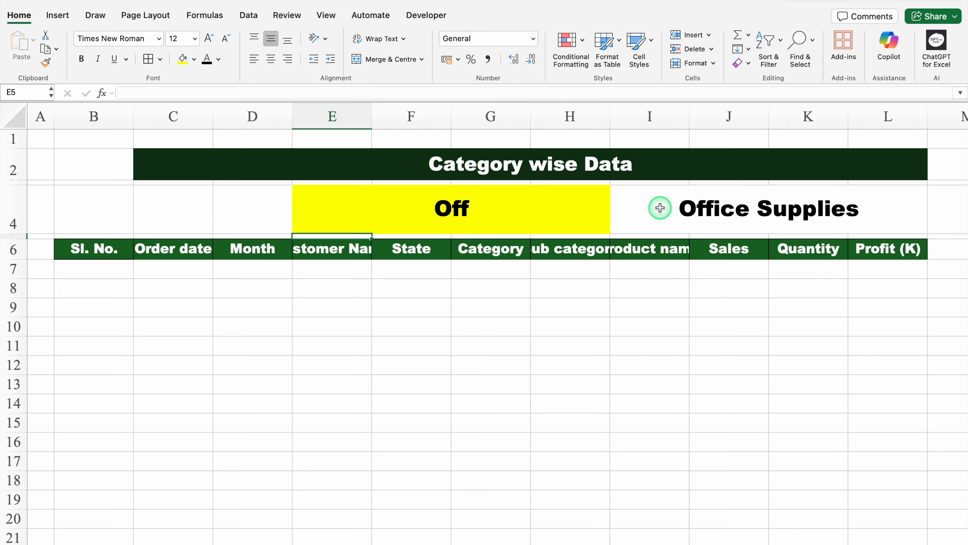
click(194, 60)
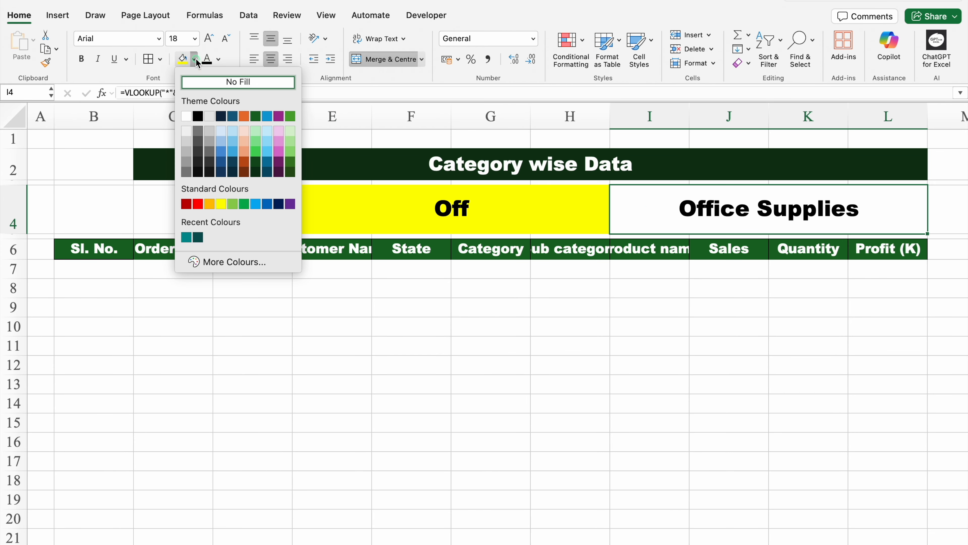
click(200, 203)
click(218, 60)
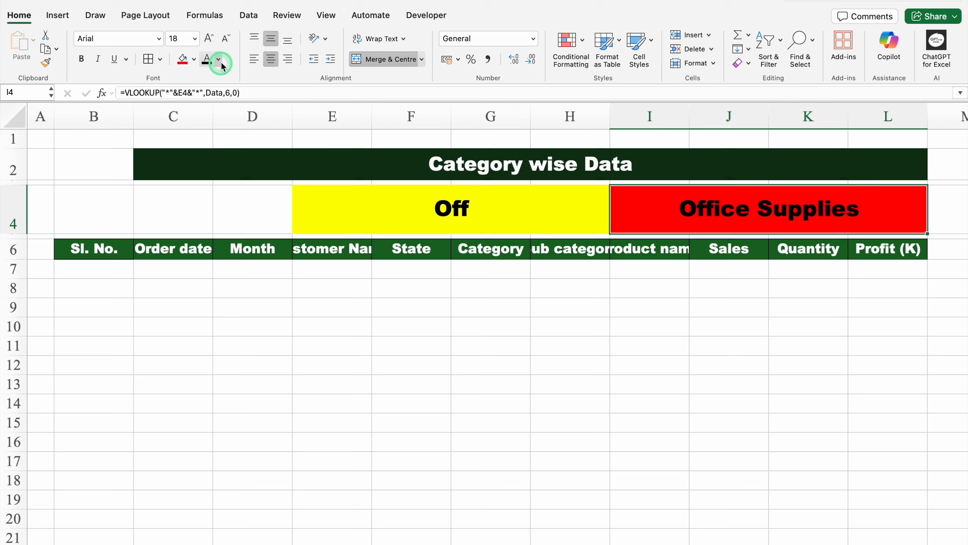
click(211, 119)
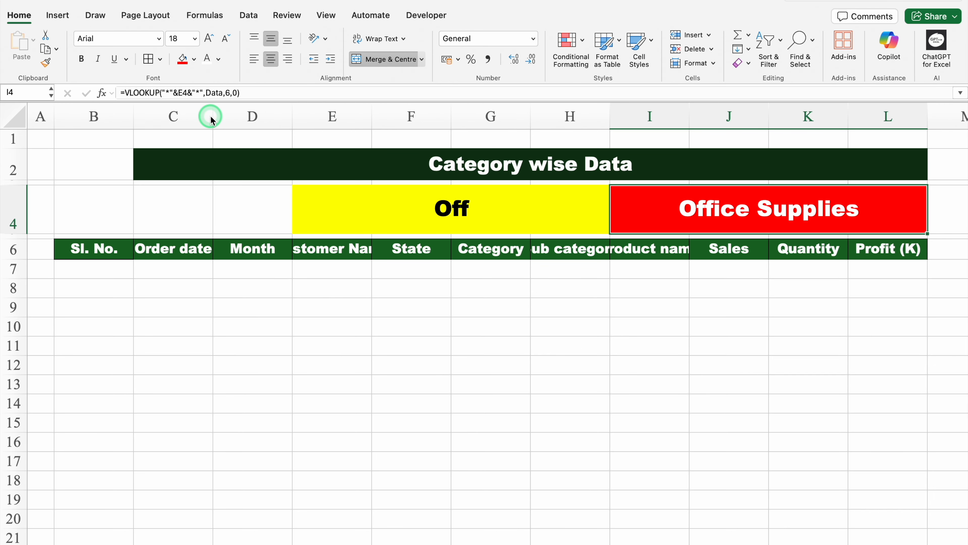
- Insert a pentagon arrow shape and position it in row 4 starting at the left edge of cell B4
click(107, 207)
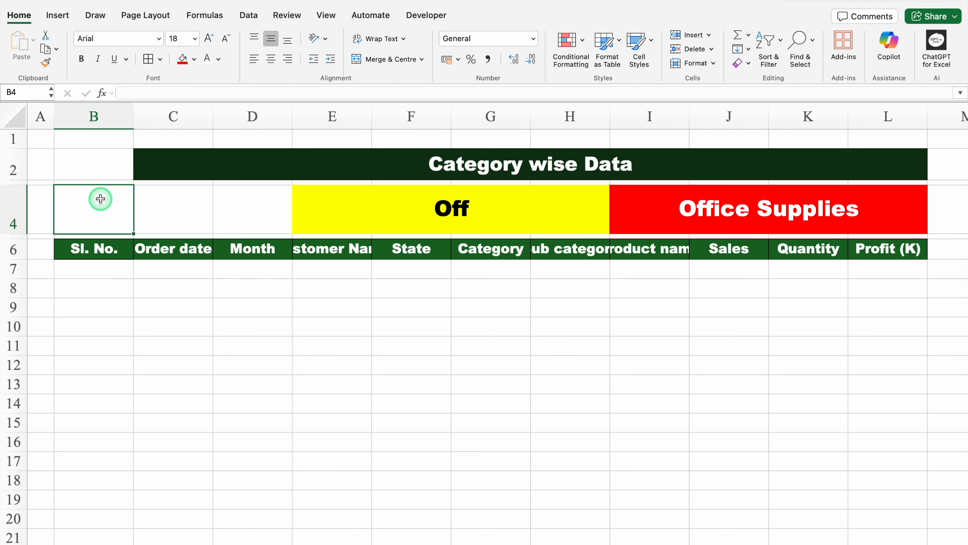
click(60, 17)
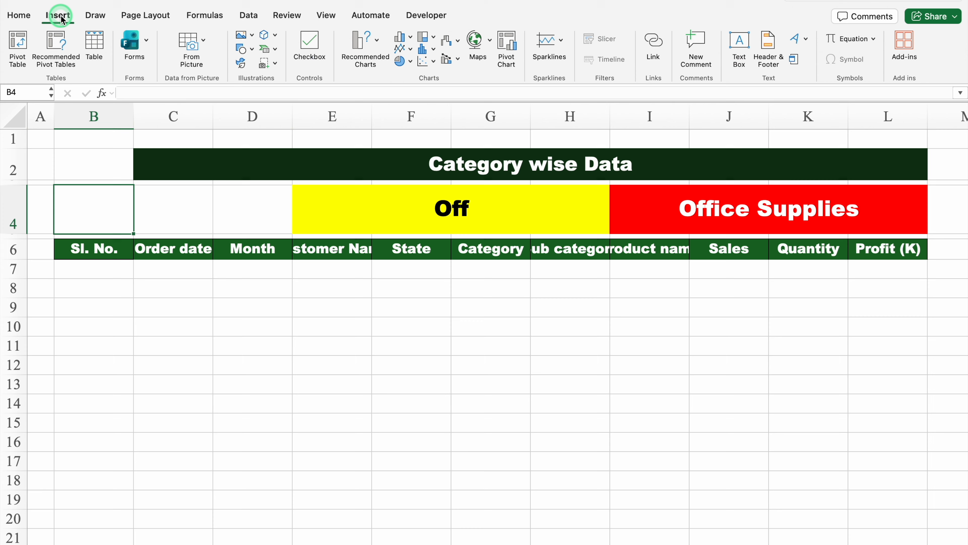
click(251, 48)
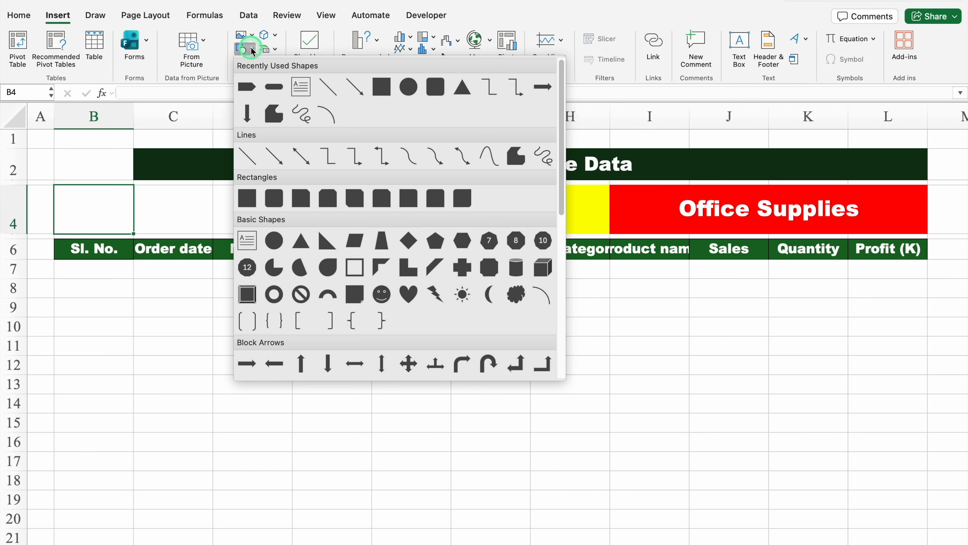
click(246, 86)
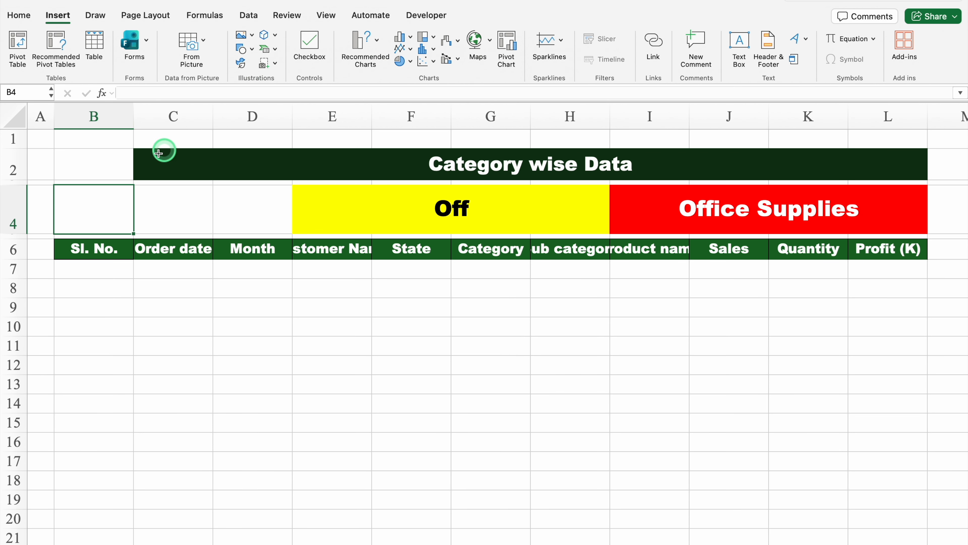
click(94, 207)
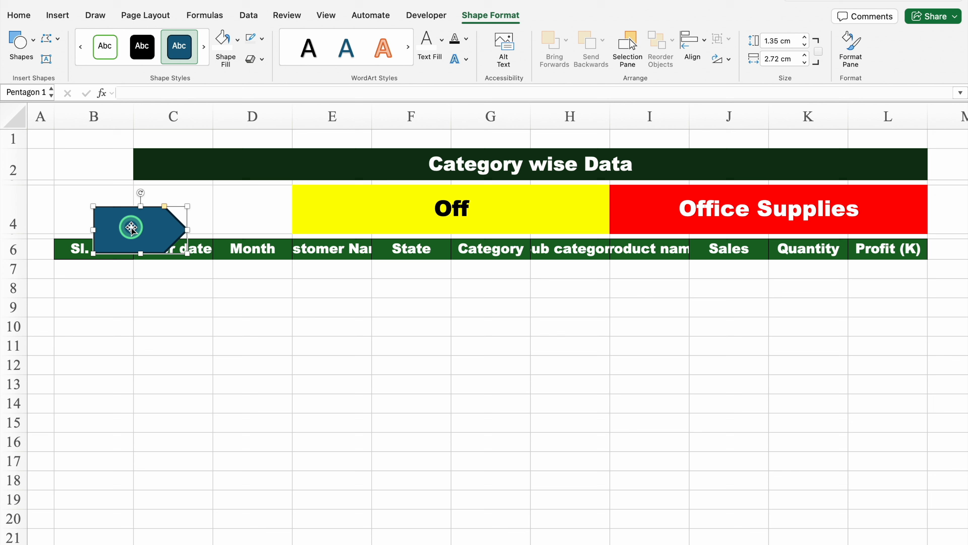
drag(131, 228, 96, 206)
- Widen the pentagon shape to about 7.71 cm so it reaches into column E, and fill it with standard blue
drag(154, 207, 324, 209)
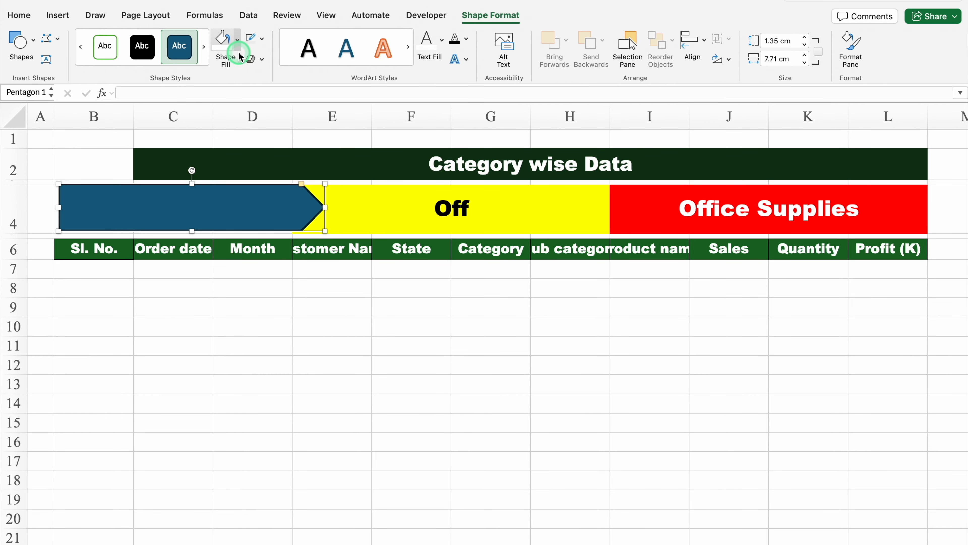
click(238, 39)
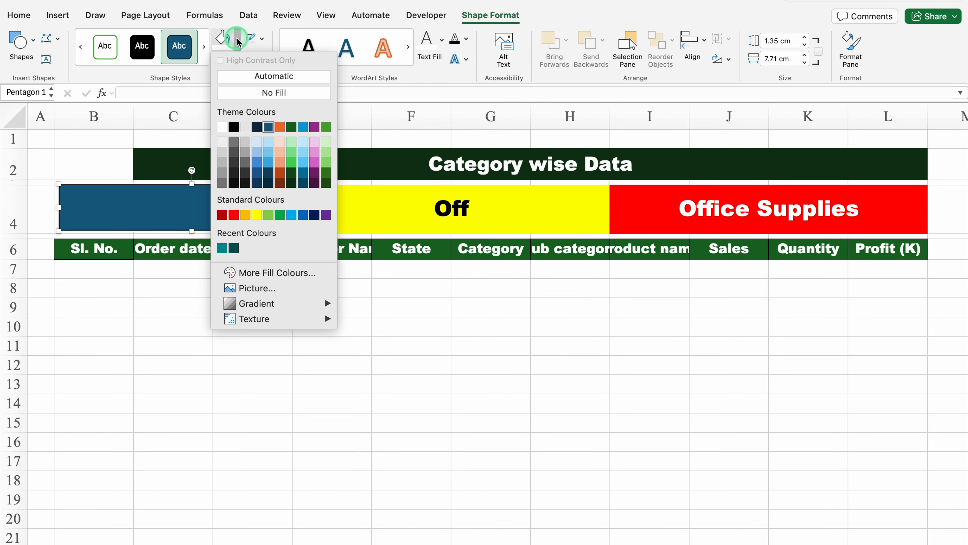
click(302, 215)
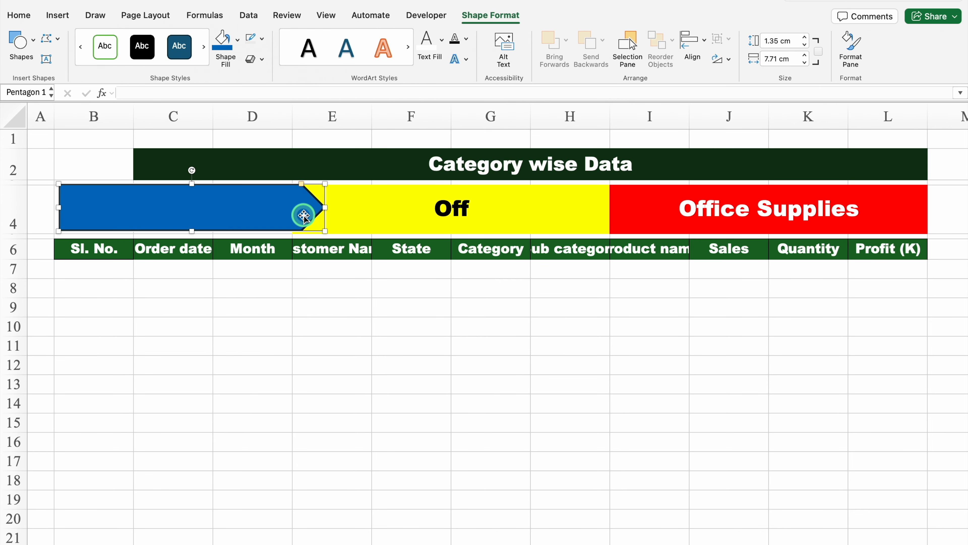
- Remove the blue pentagon's outline and add the text Search Data inside it
click(261, 38)
click(278, 90)
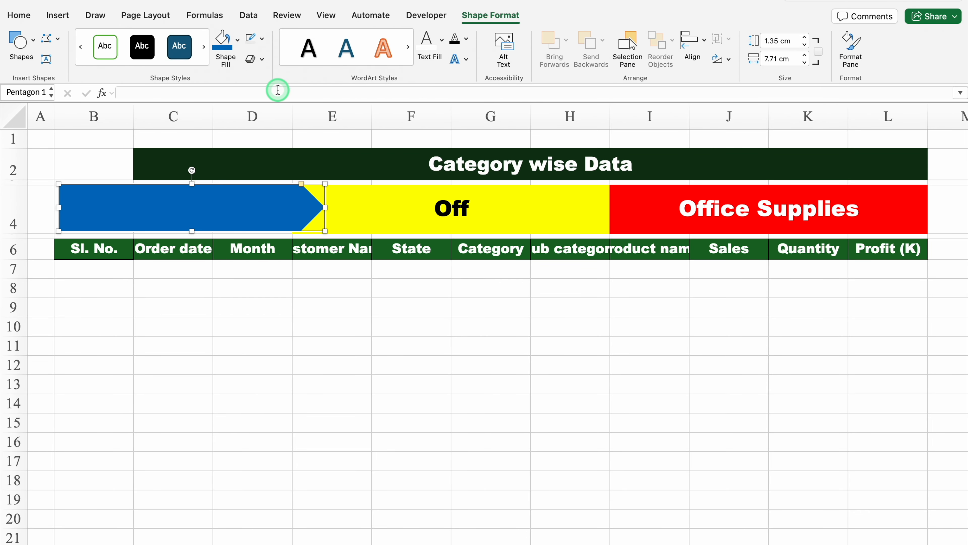
click(264, 208)
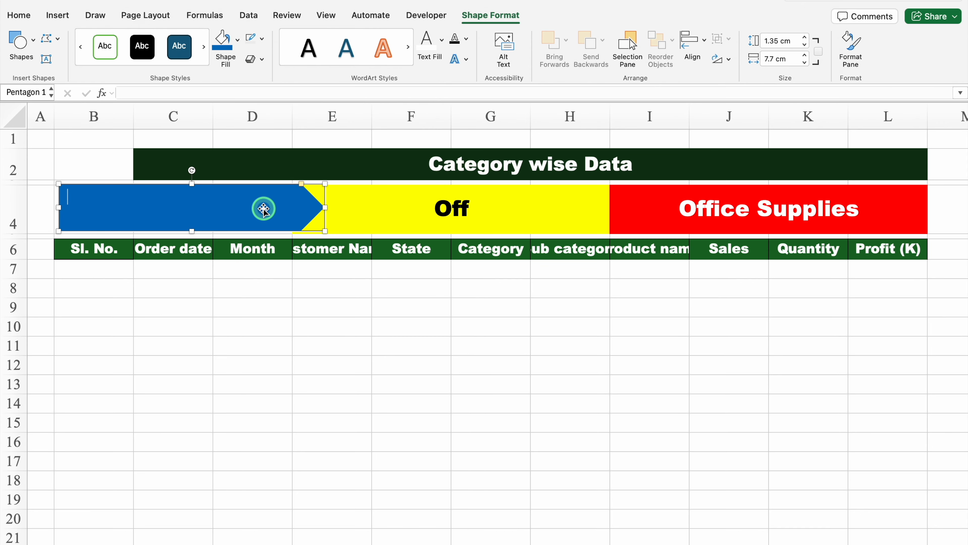
text(Search Data)
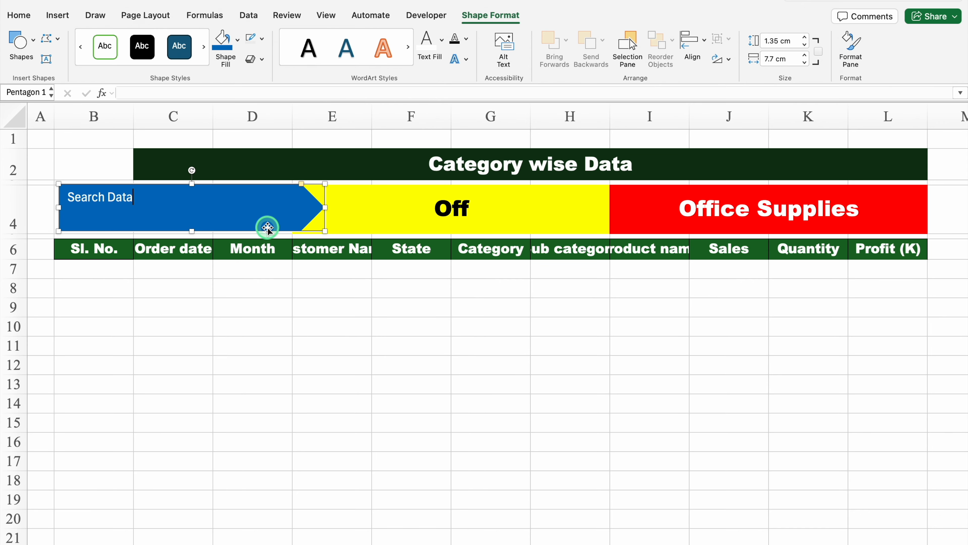
- Centre the Search Data label both vertically and horizontally within the pentagon
click(268, 228)
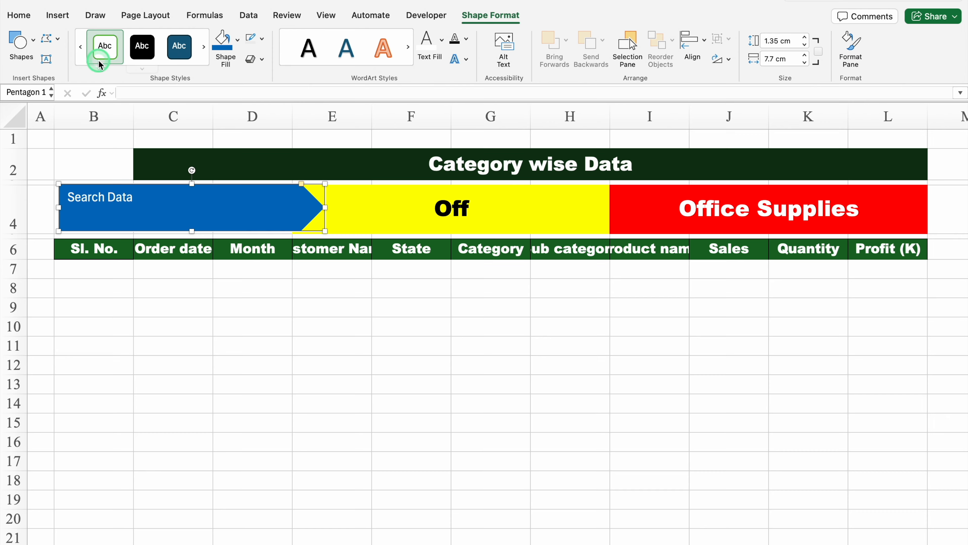
click(21, 16)
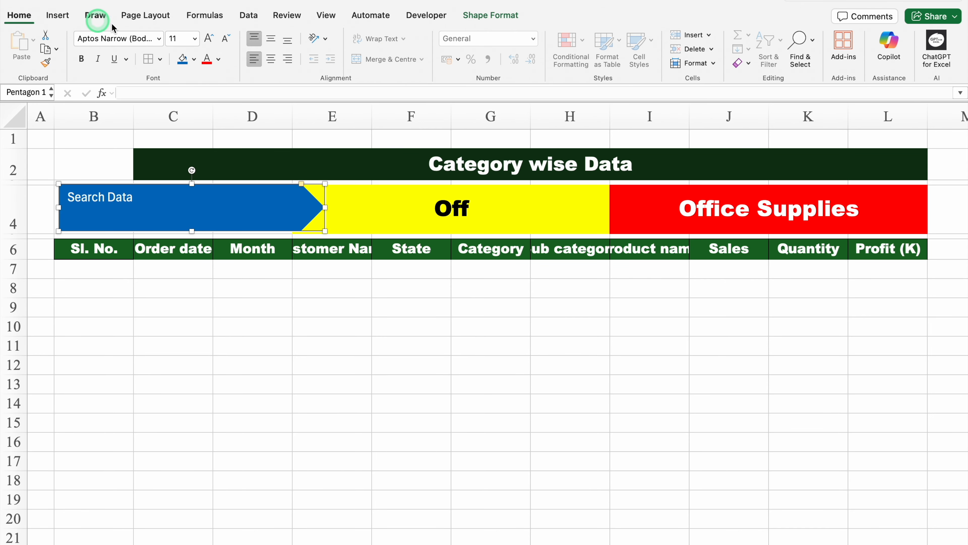
click(271, 40)
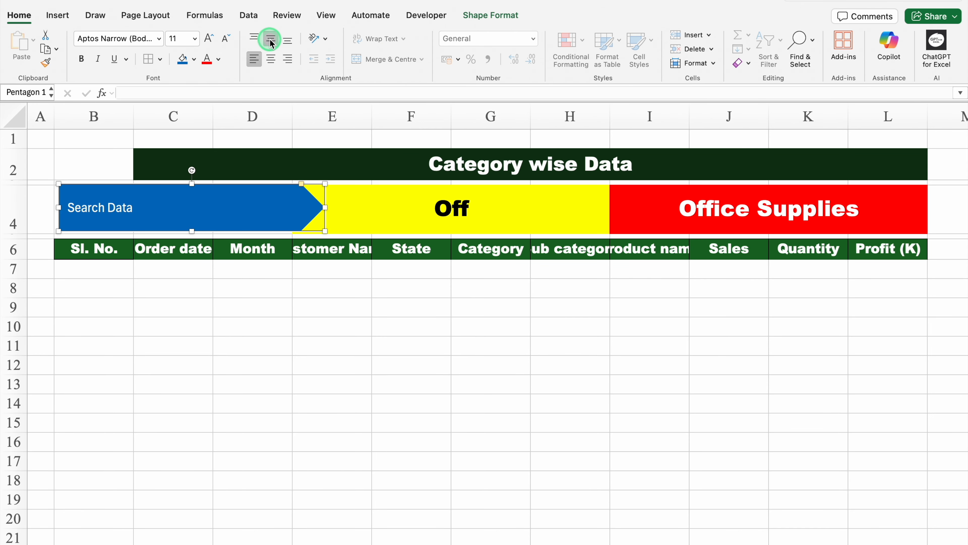
click(269, 58)
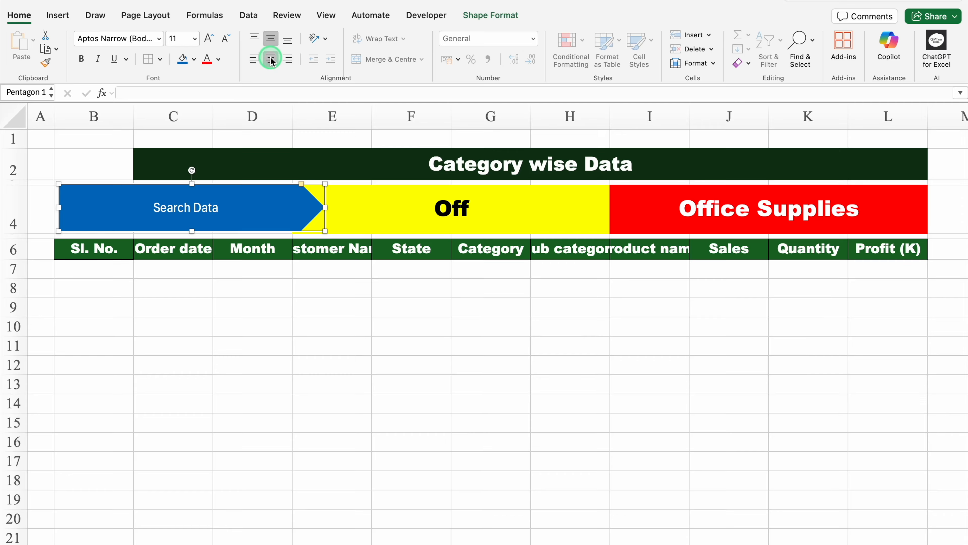
- Format the pentagon's Search Data label in Arial Black at size 18
click(158, 39)
mouse_move(305, 152)
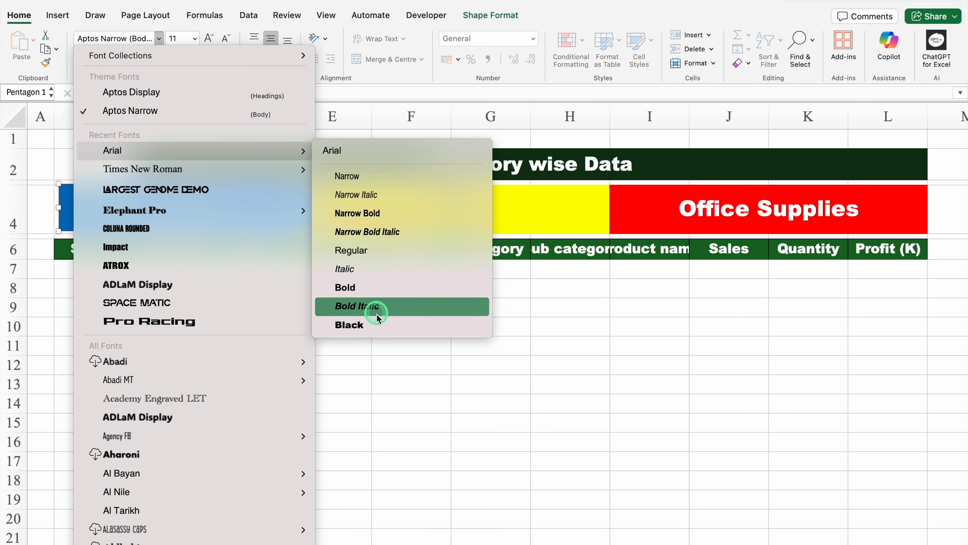
click(377, 323)
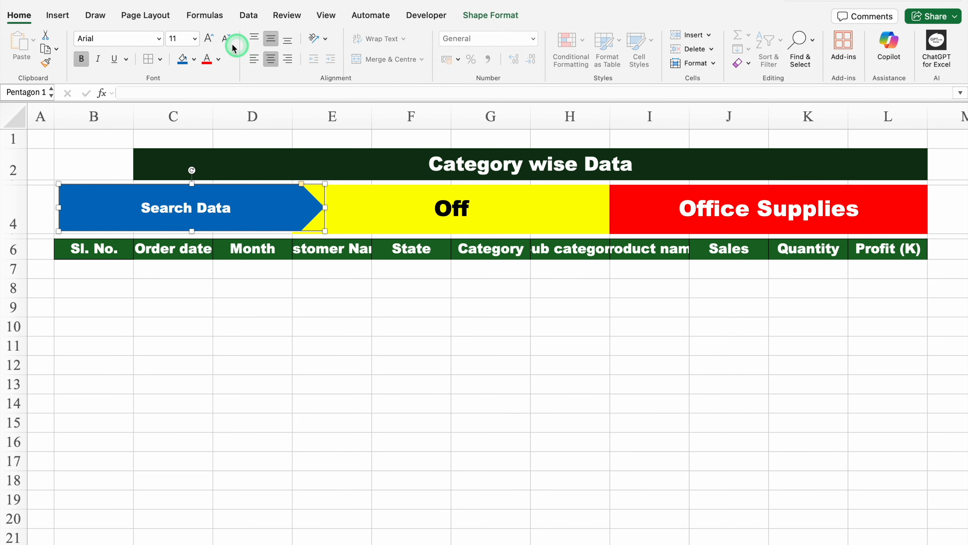
click(208, 38)
click(209, 38)
click(208, 38)
click(208, 38)
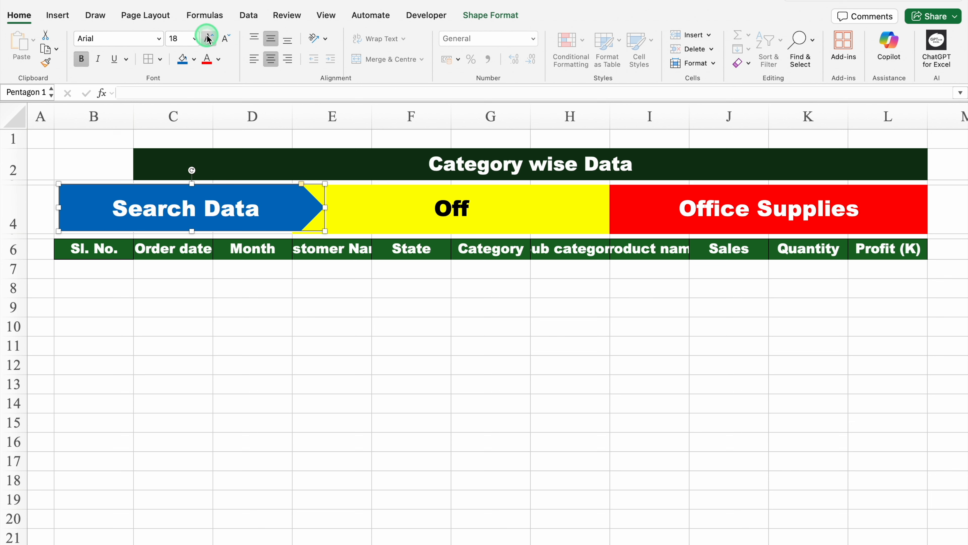
- Find a stock icon using the term Search and insert the solid magnifying glass with the pulse line
click(57, 16)
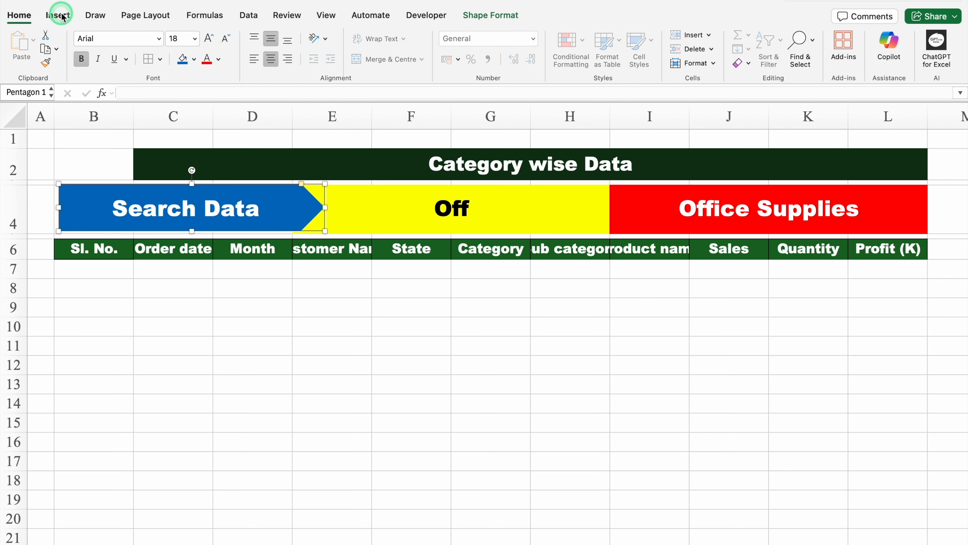
click(222, 62)
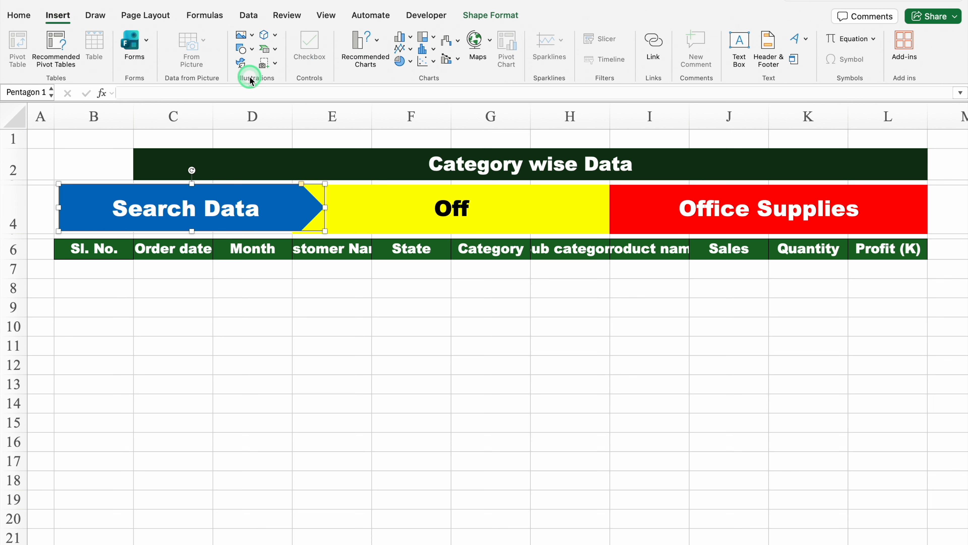
click(241, 64)
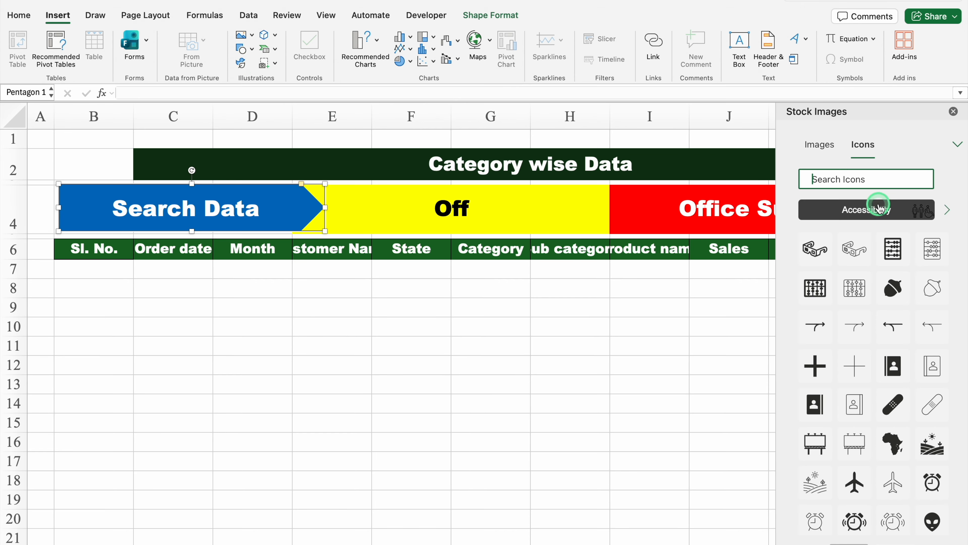
text(Search)
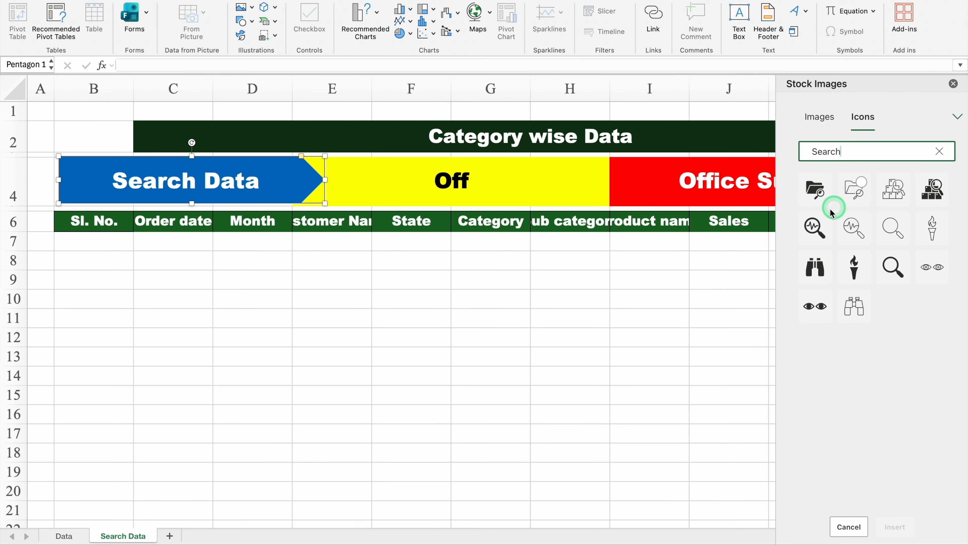
click(819, 250)
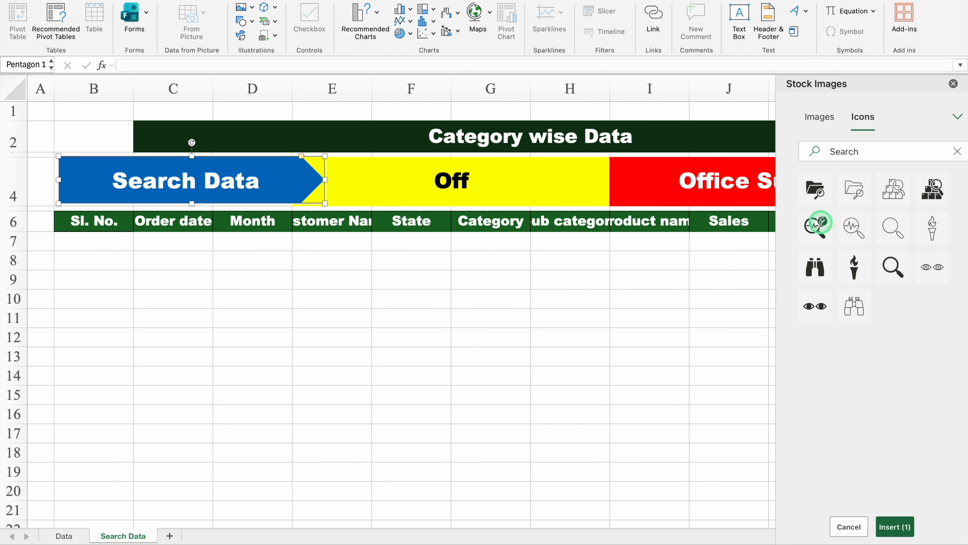
click(896, 526)
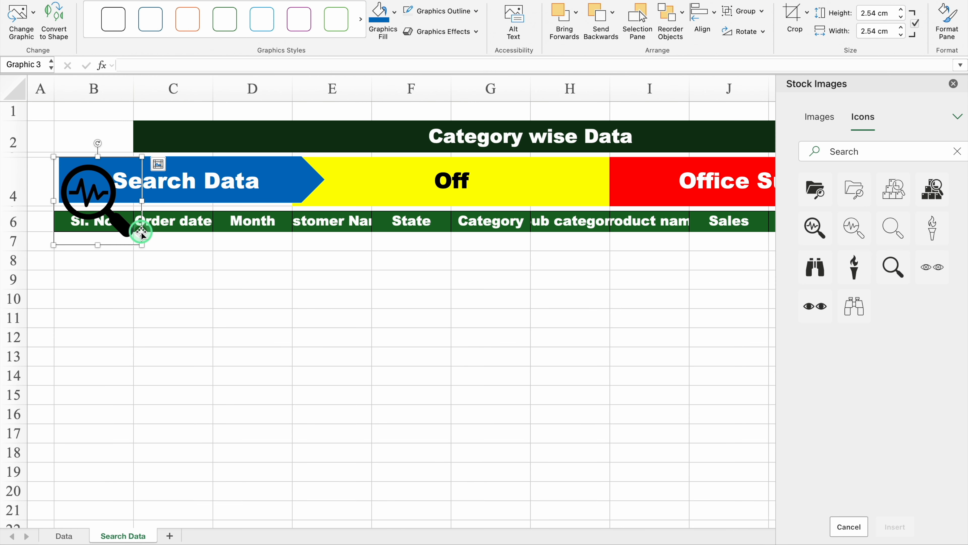
- Shrink the magnifying glass icon to about 1.11 cm, place it beside the Search Data text in the pentagon, and fill it white
drag(140, 233, 297, 216)
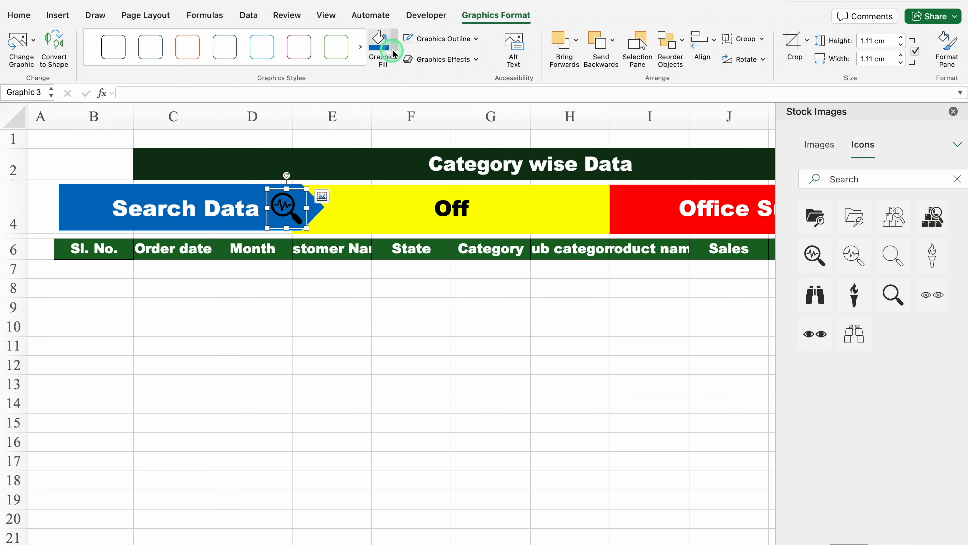
click(395, 40)
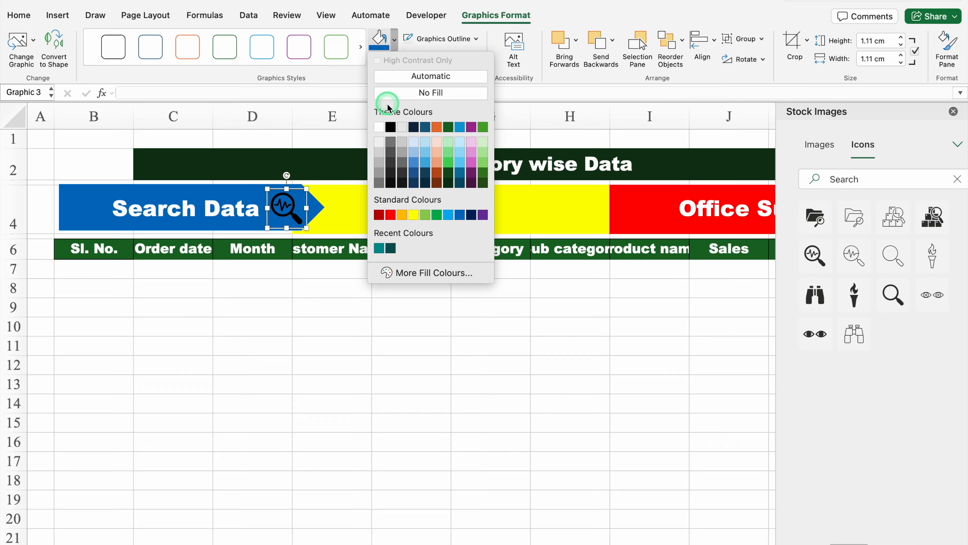
click(381, 130)
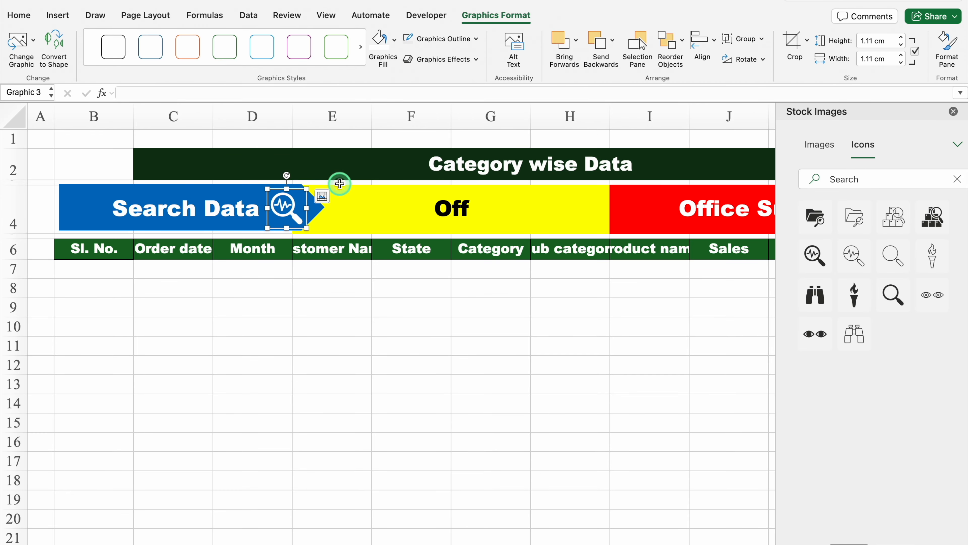
- Duplicate the Search Data pentagon to the end of the yellow cell in row 4 and change the copy's text to CATEGORY
click(232, 228)
drag(232, 229, 517, 228)
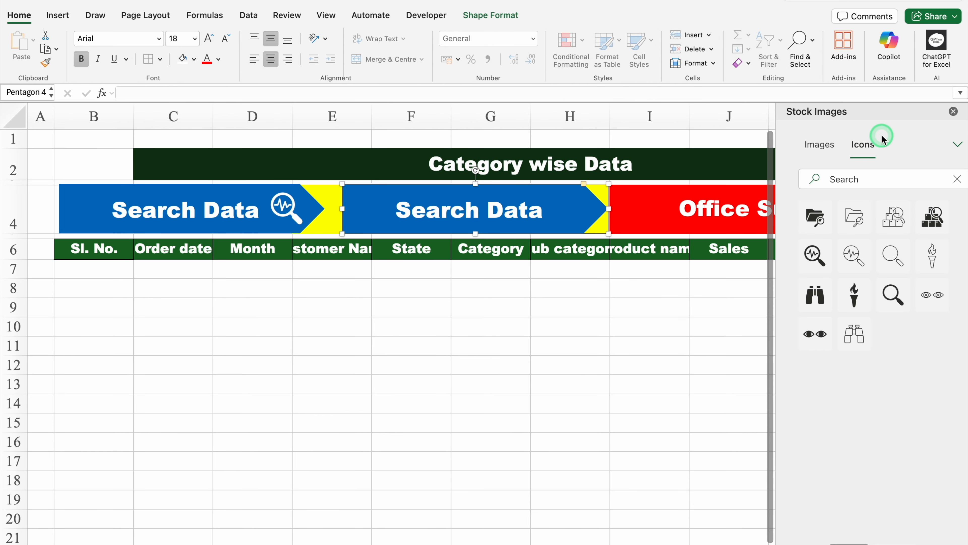
click(953, 113)
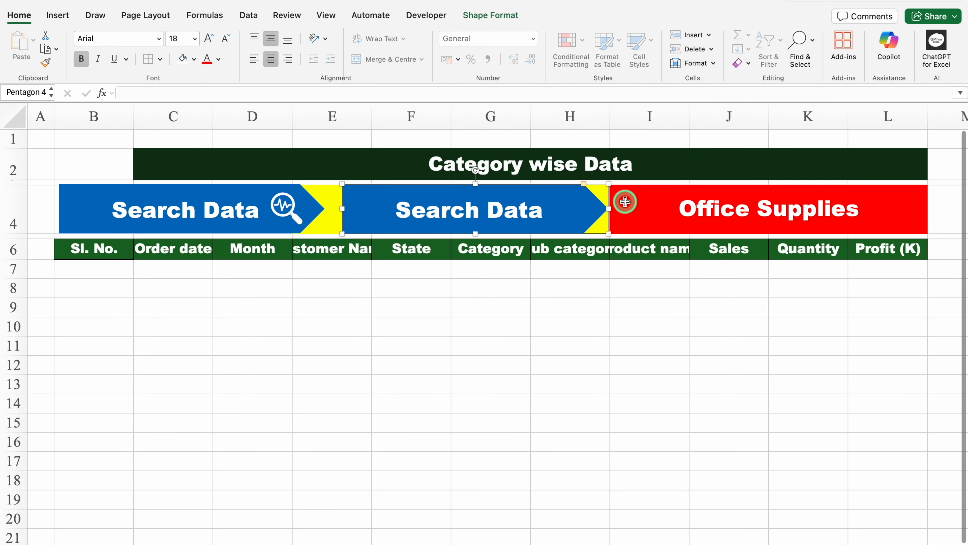
drag(539, 211, 430, 209)
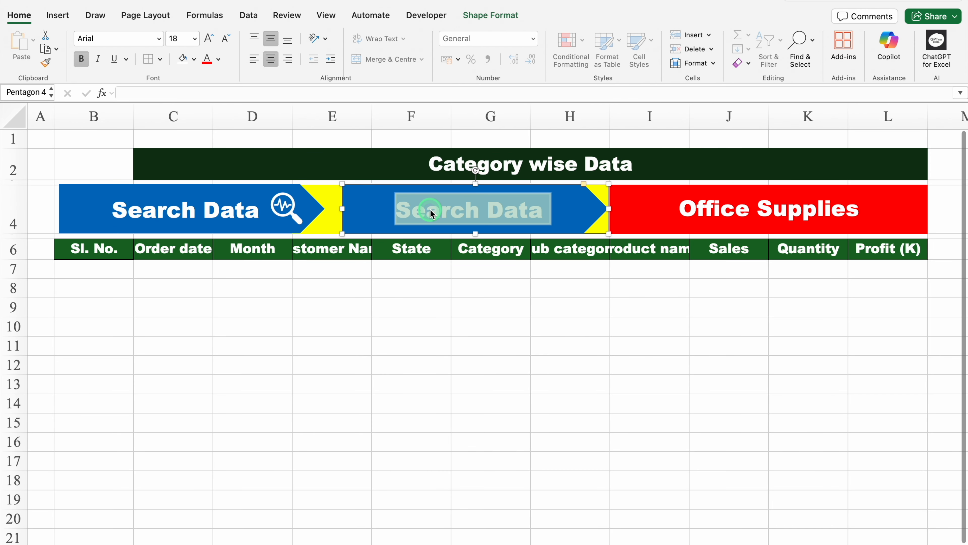
text(CATEGORY)
- Narrow the CATEGORY pentagon to span from mid column G into column I, and reduce its font size two steps to fit the label
drag(609, 209, 656, 215)
drag(672, 209, 661, 209)
click(225, 39)
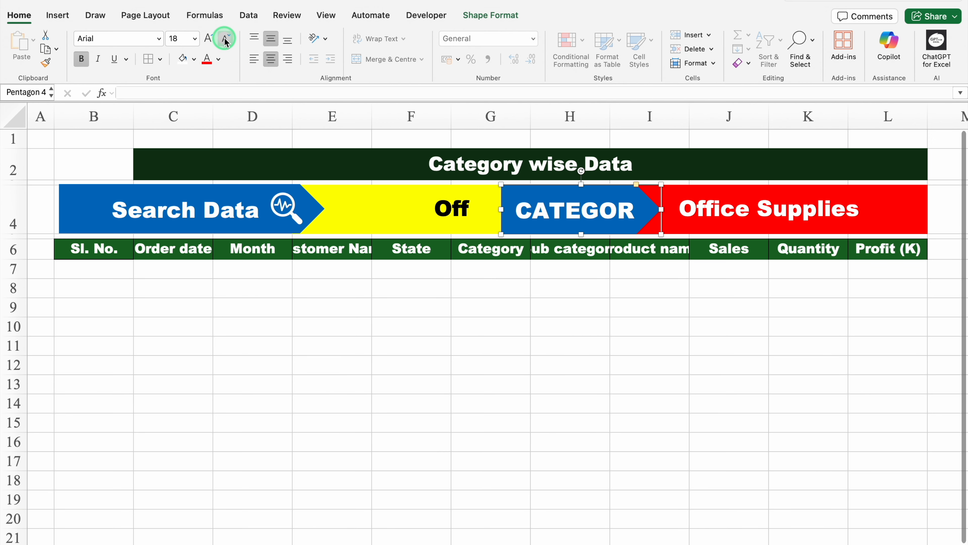
click(226, 39)
click(329, 313)
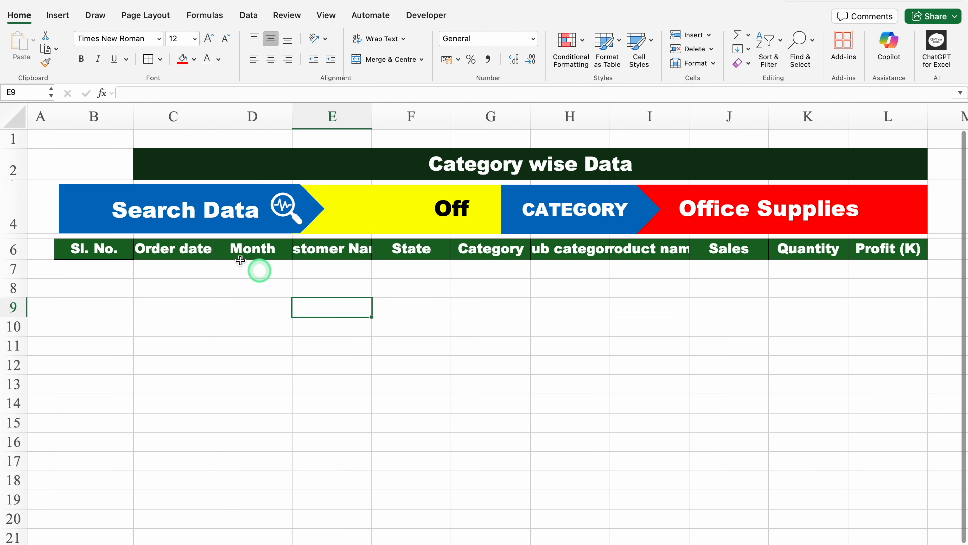
- Start a COUNTIF formula in cell B2 with the Data sheet's Category column, Data!G:G, as the range
click(99, 162)
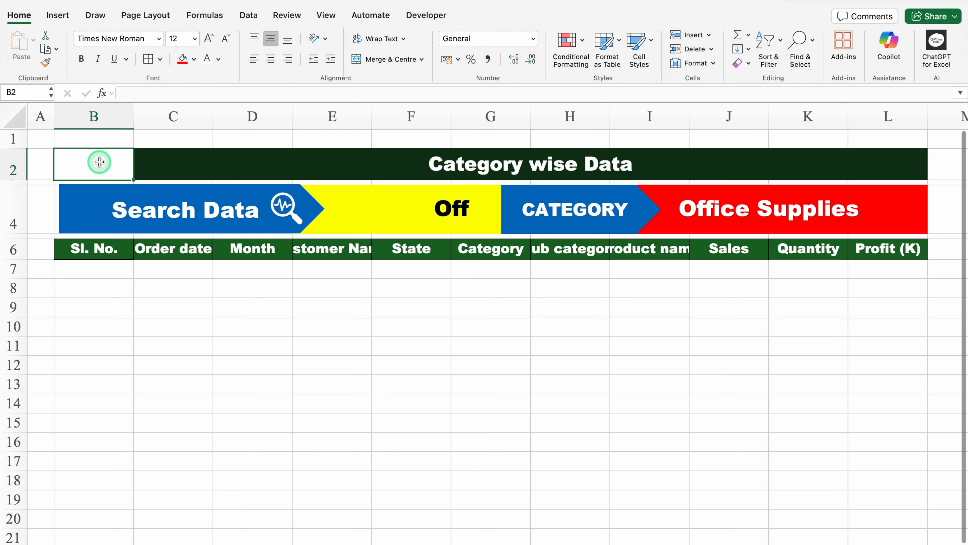
text(=)
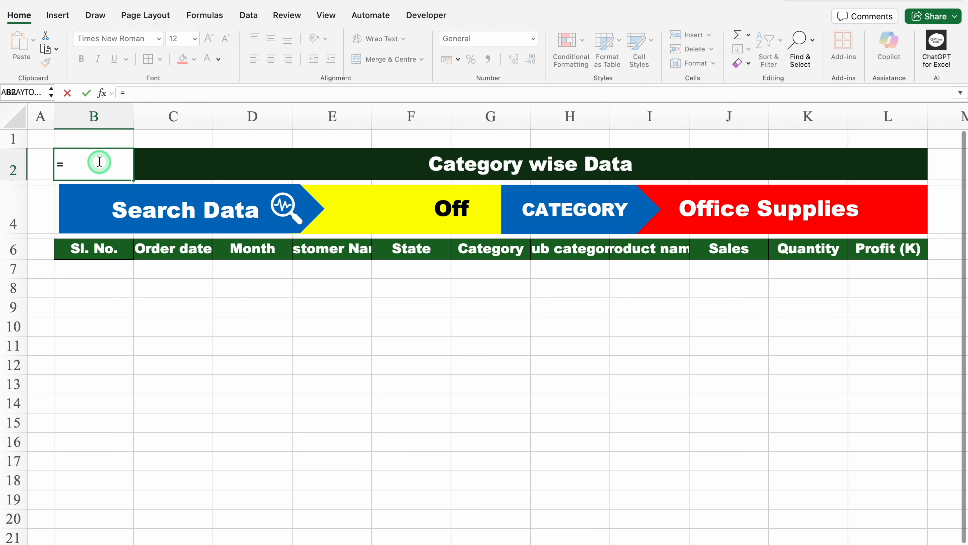
text(COUNTI)
double_click(93, 197)
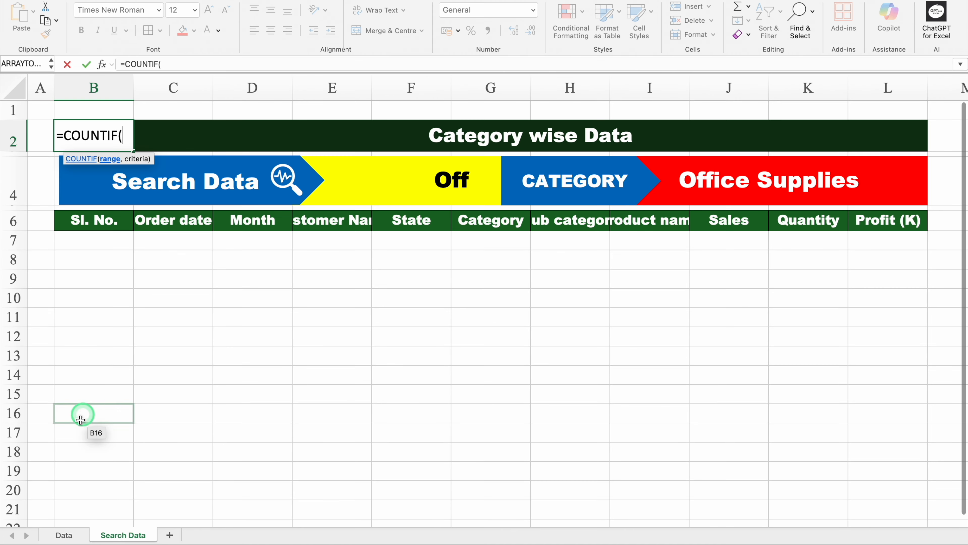
click(62, 534)
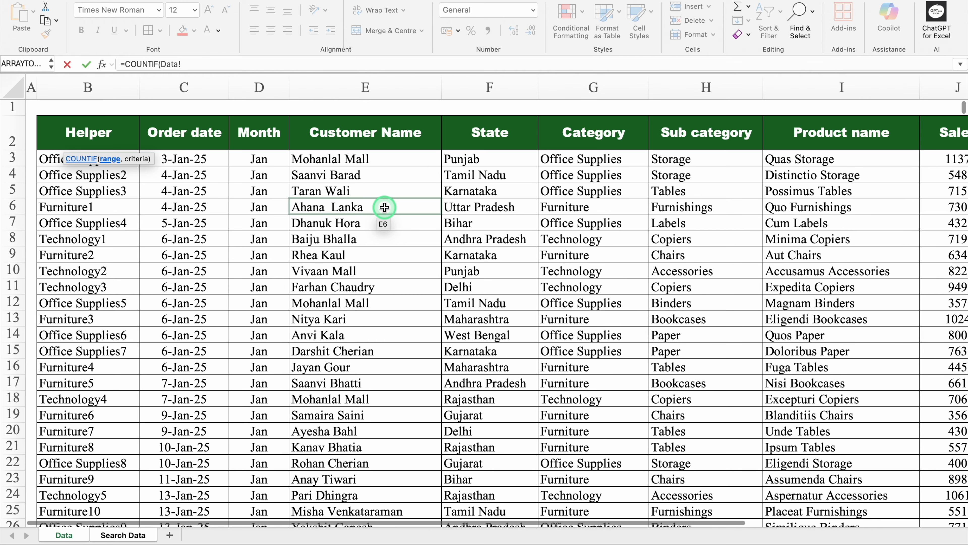
click(600, 92)
text(,)
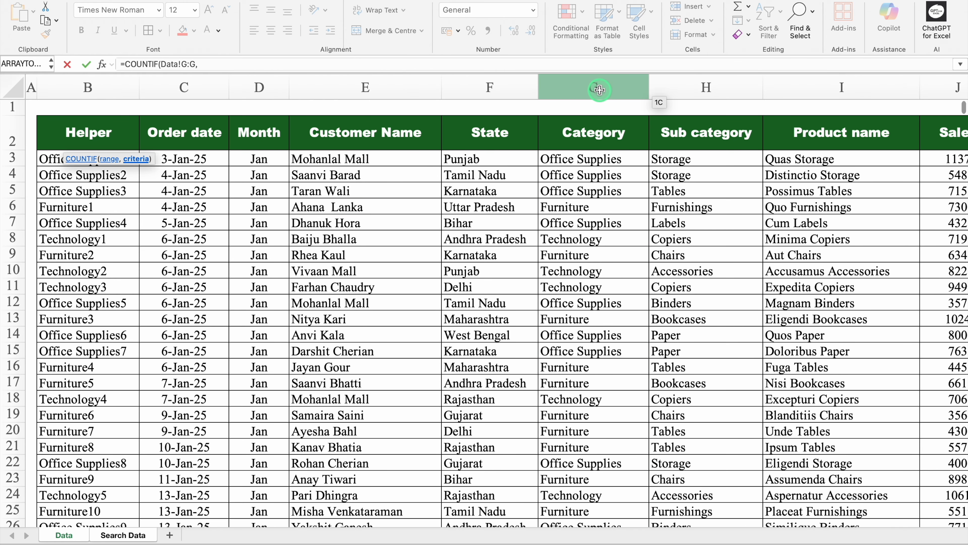
- Complete the COUNTIF formula in B2 with the category result cell 'Search Data'!I4 as its criteria
click(151, 164)
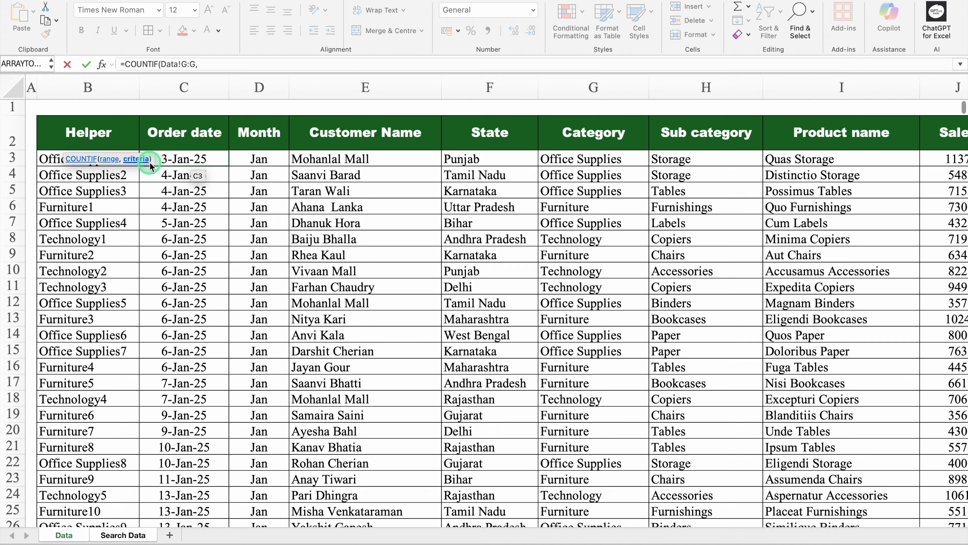
click(130, 535)
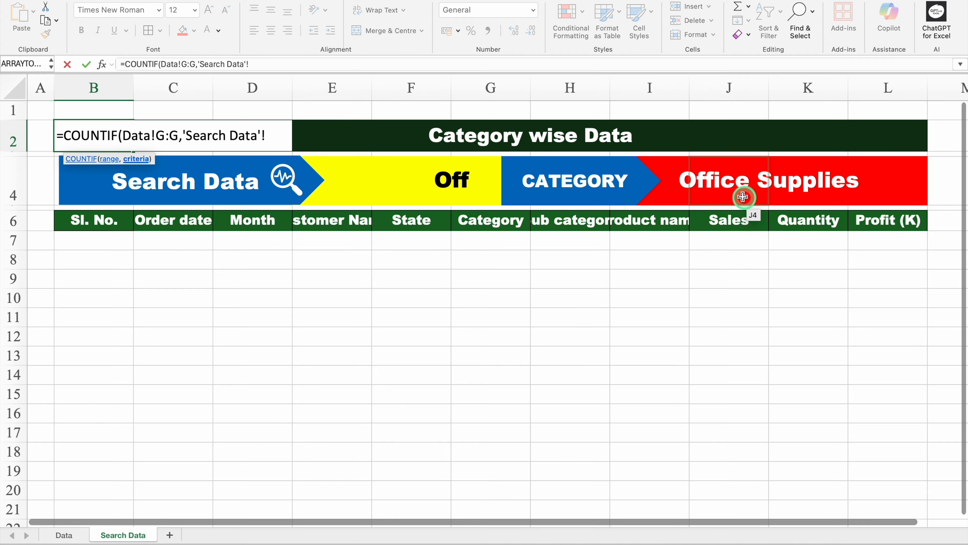
click(710, 185)
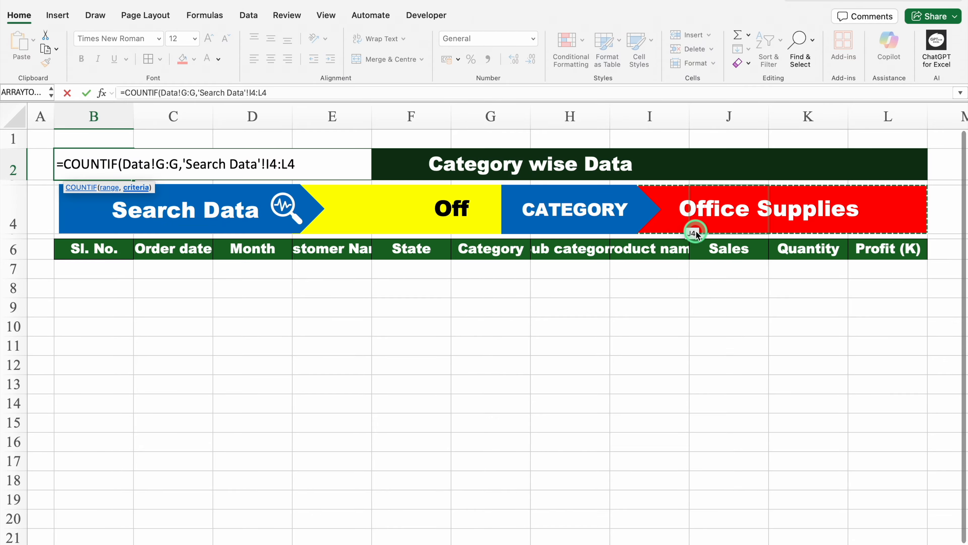
click(303, 161)
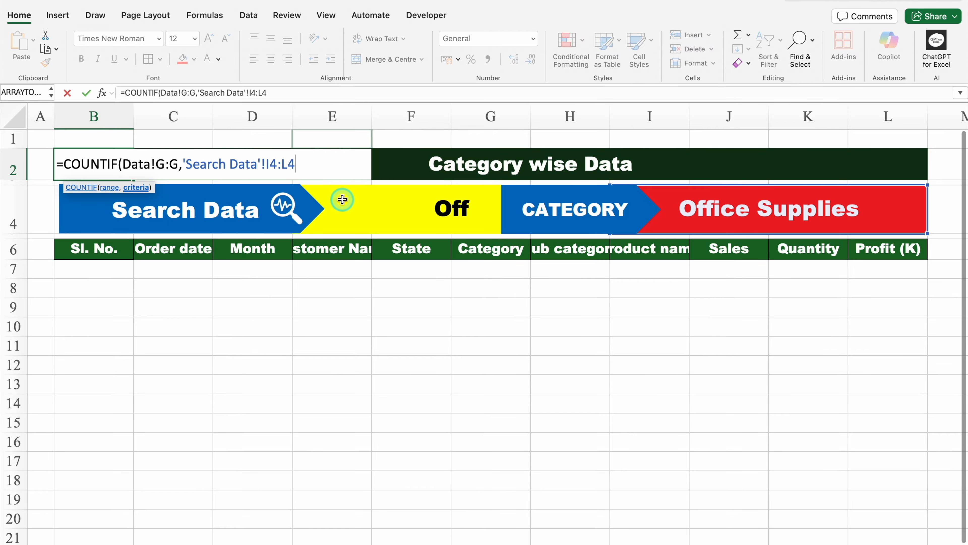
key(BackSpace)
key(BackSpace)
key(BackSpace)
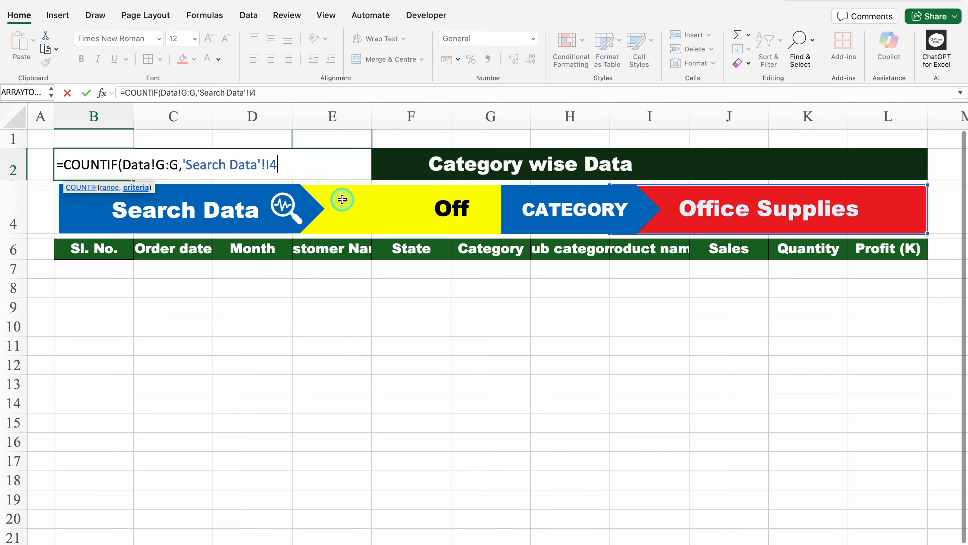
text())
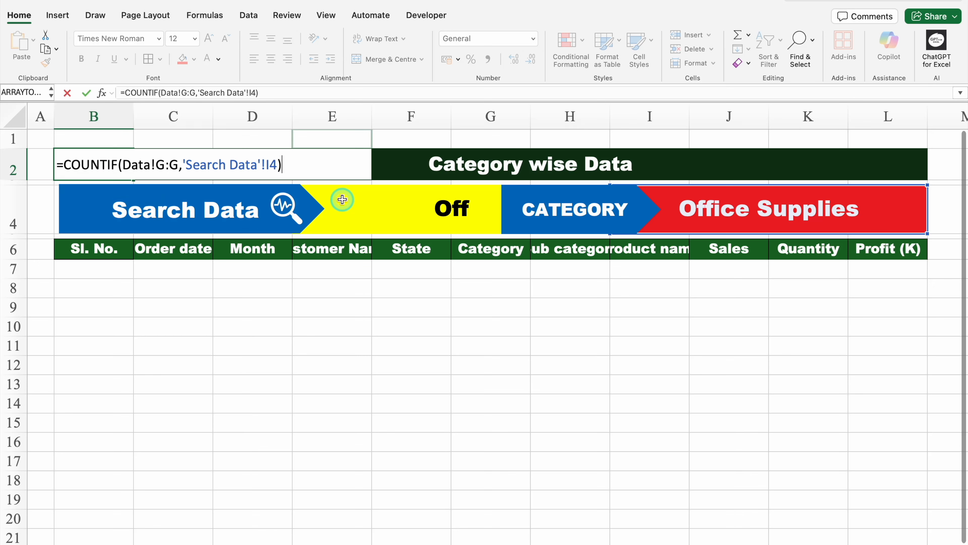
key(Return)
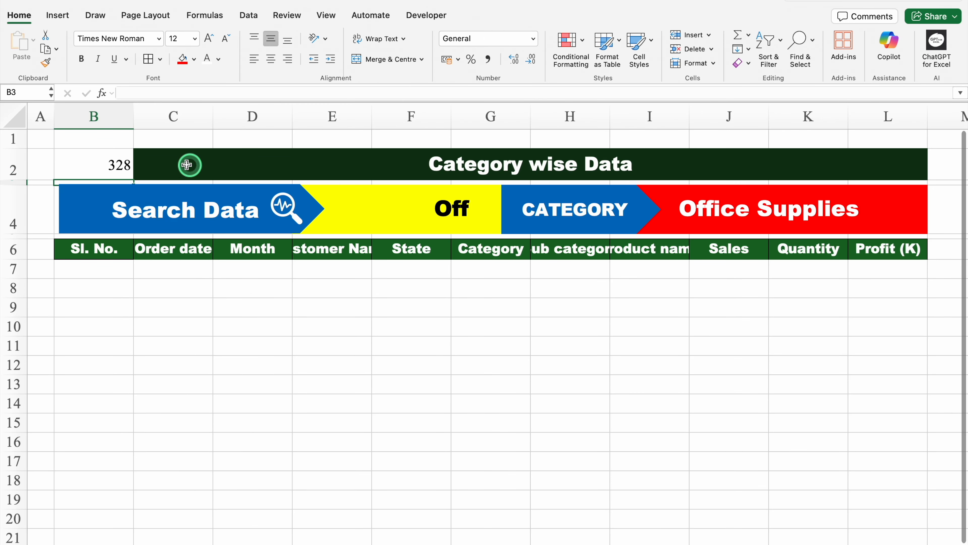
- Centre the count in cell B2 horizontally and review its COUNTIF formula
click(120, 161)
click(271, 59)
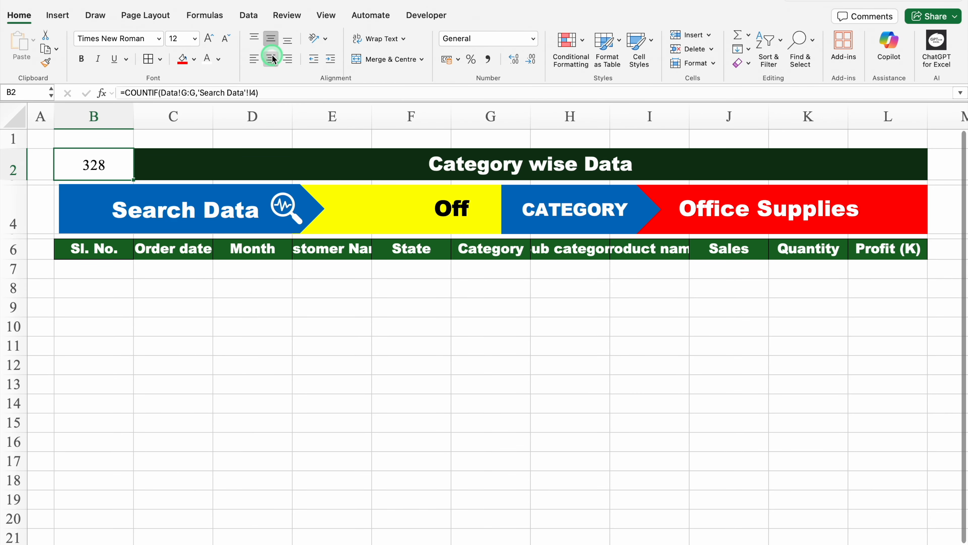
double_click(118, 167)
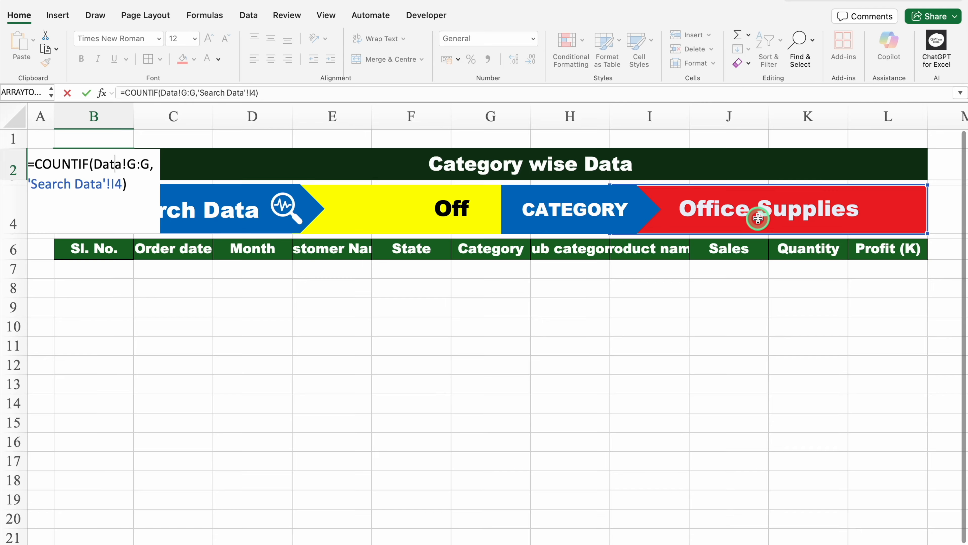
key(Return)
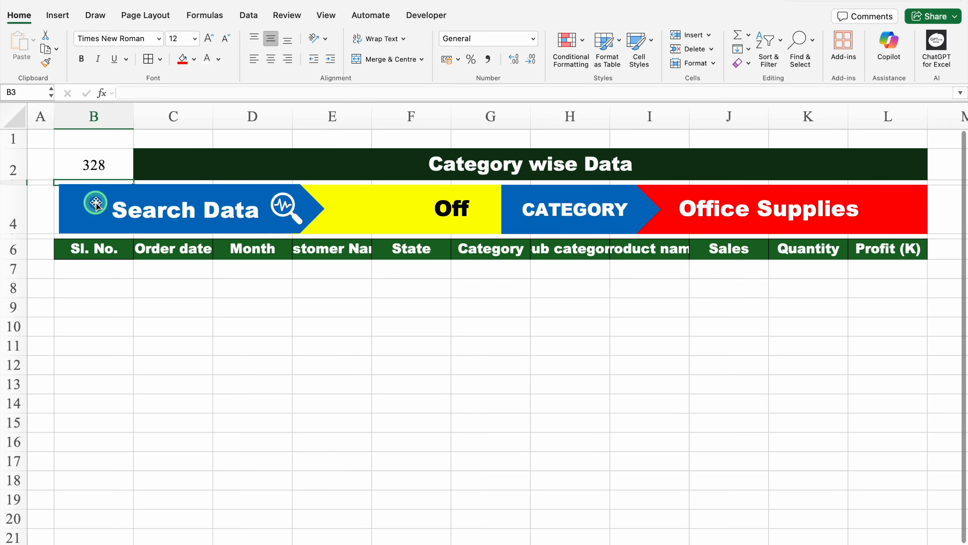
- Stretch the Search Data pentagon slightly so its flat end meets the starting edge of column B
click(86, 207)
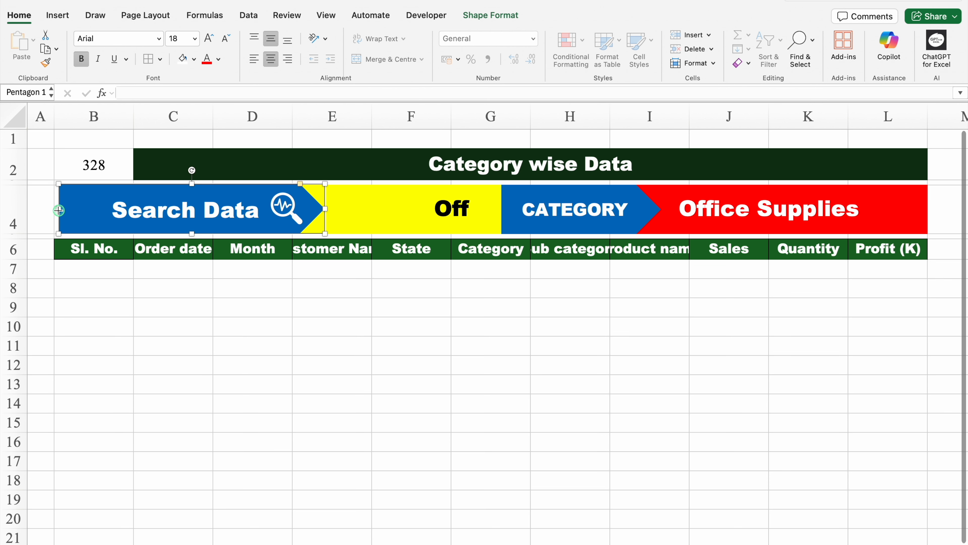
drag(60, 210, 56, 210)
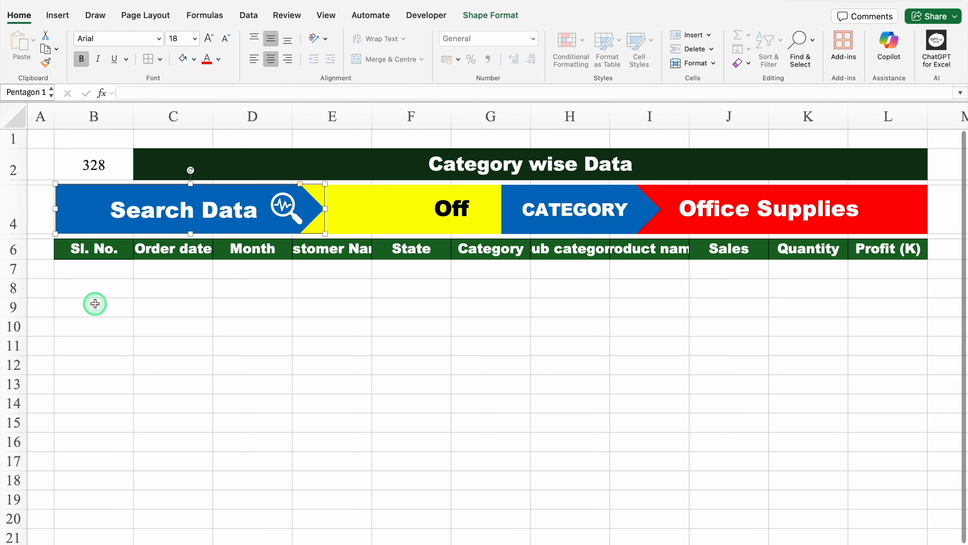
- Start an IF formula in B7 under Sl. No. with the logical test ROW()-6<=$B$2
click(98, 272)
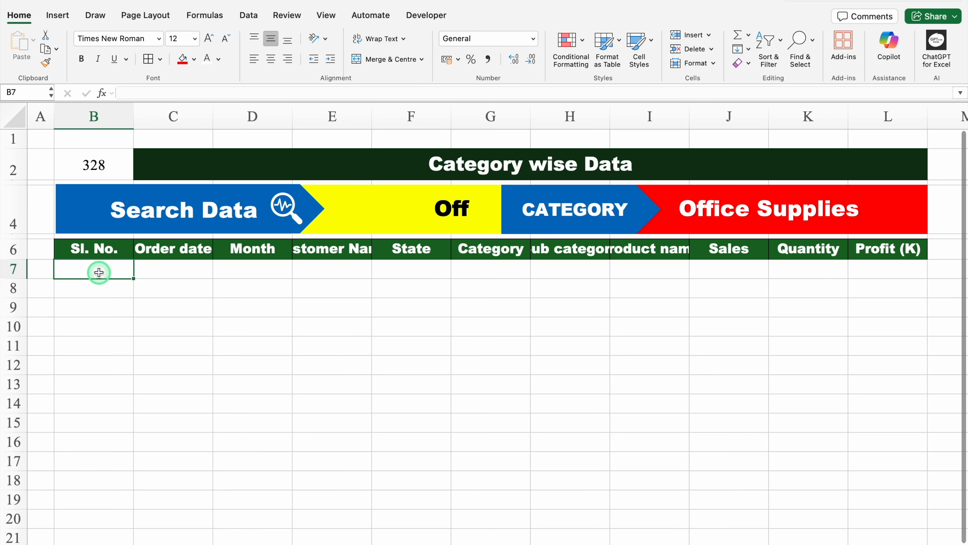
text(=IF)
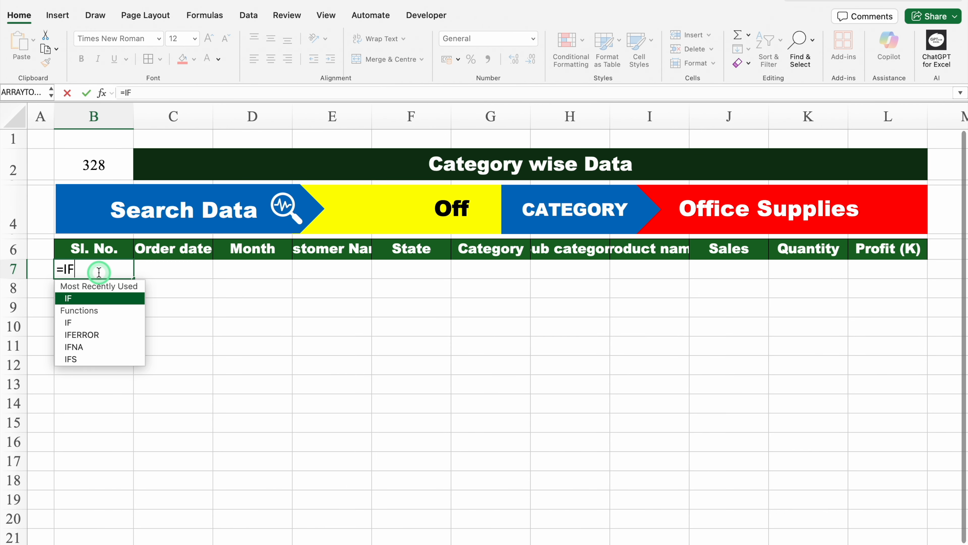
click(99, 298)
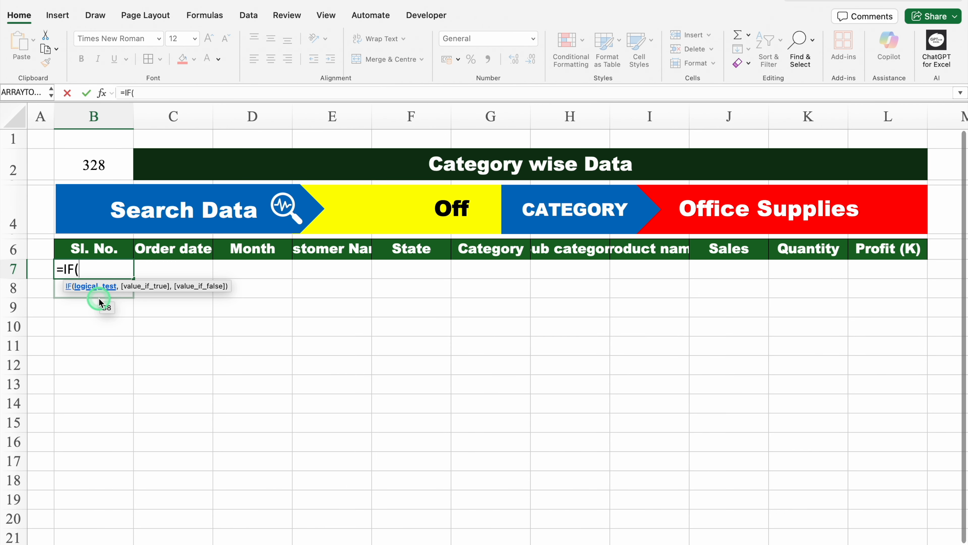
text(ROW)
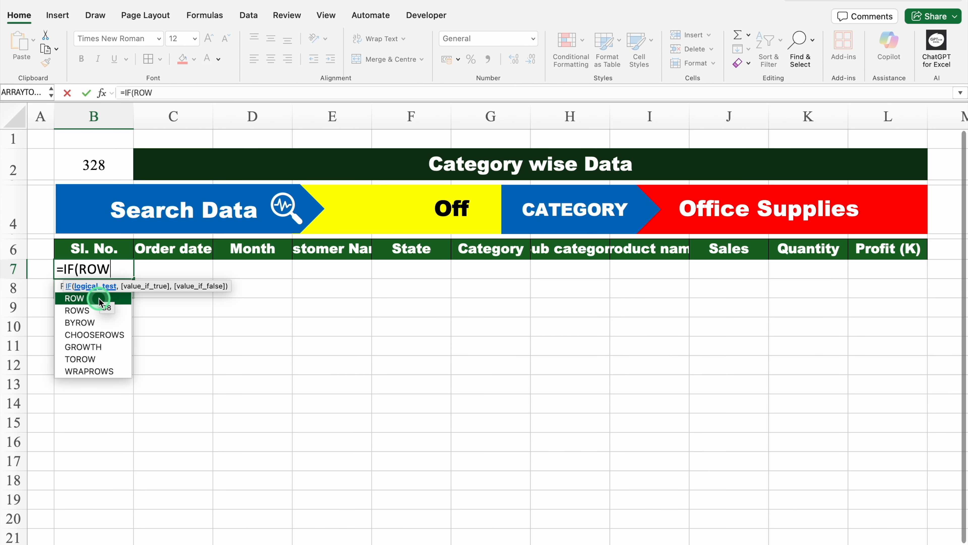
text(()-)
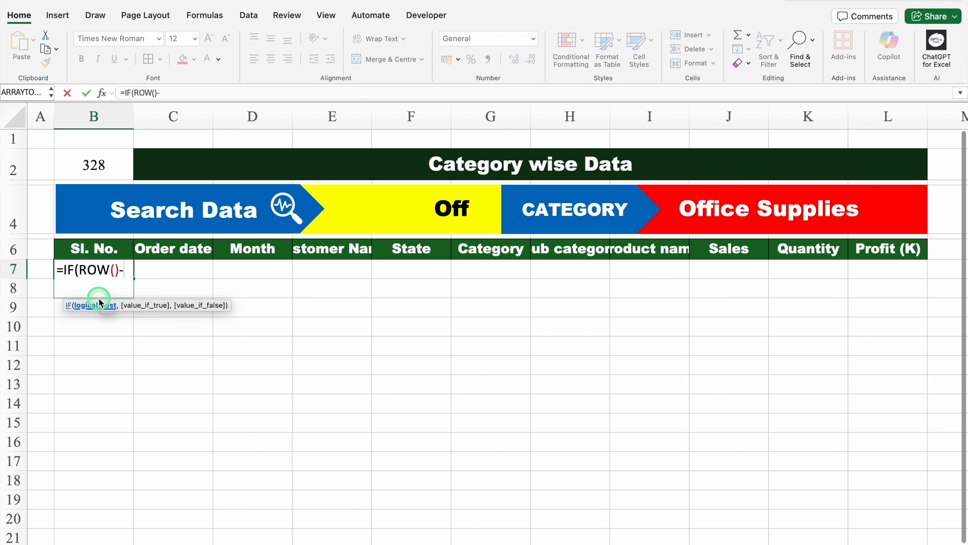
click(99, 161)
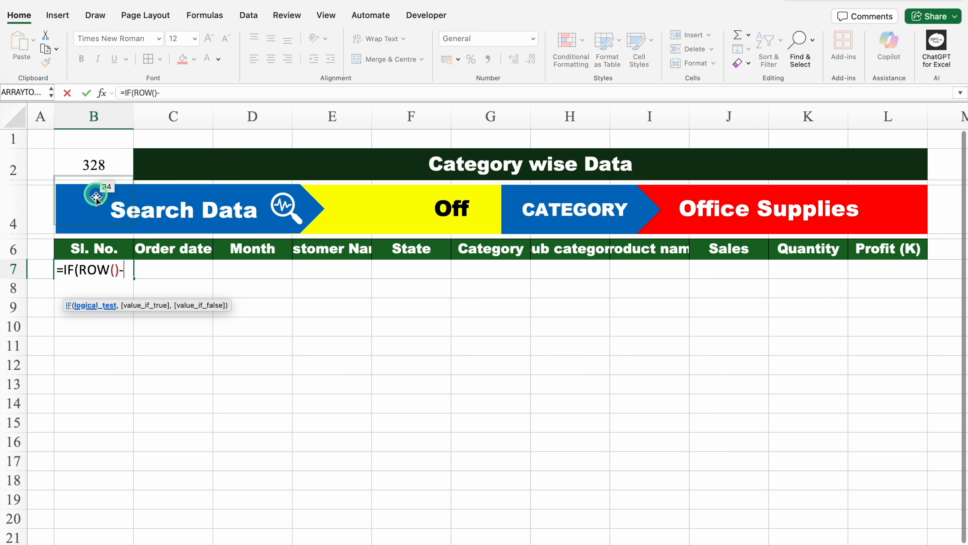
click(116, 269)
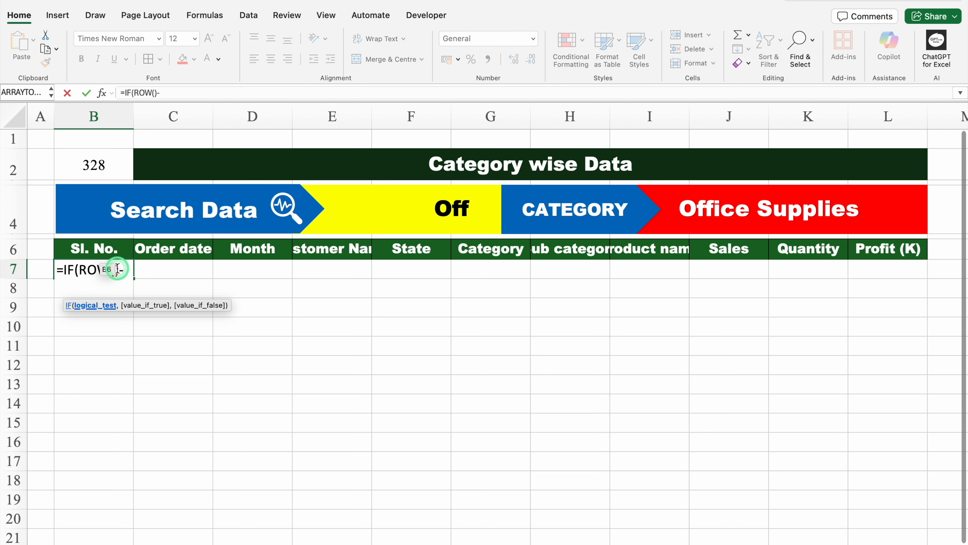
click(133, 307)
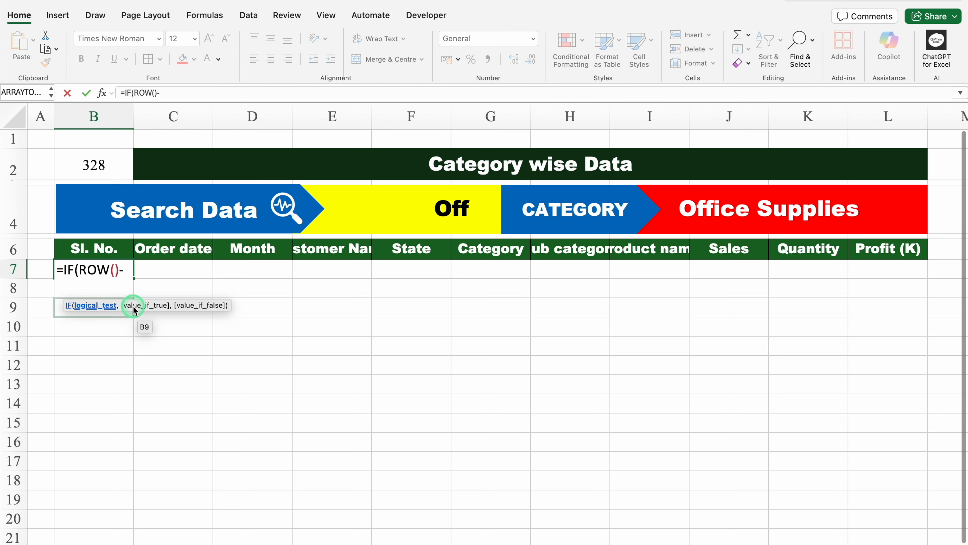
text(6<=)
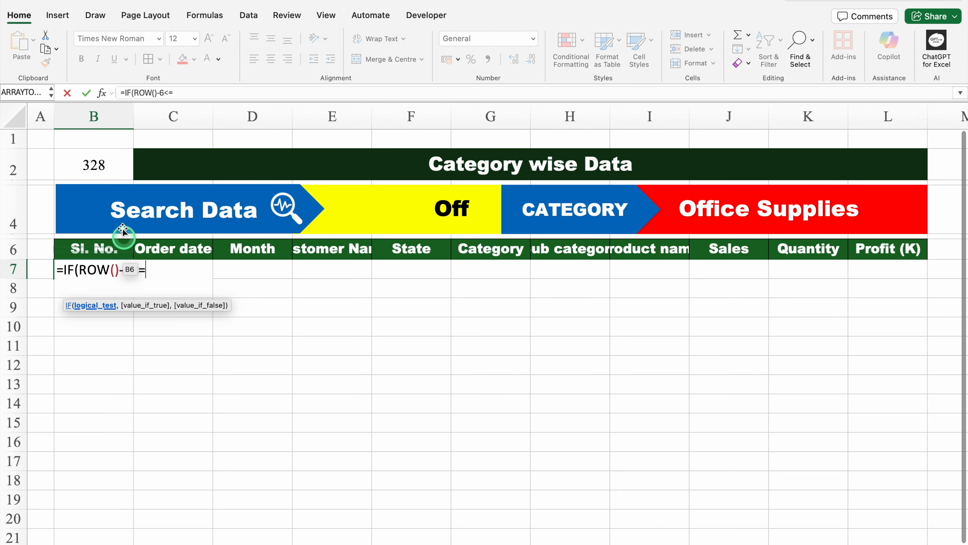
click(102, 163)
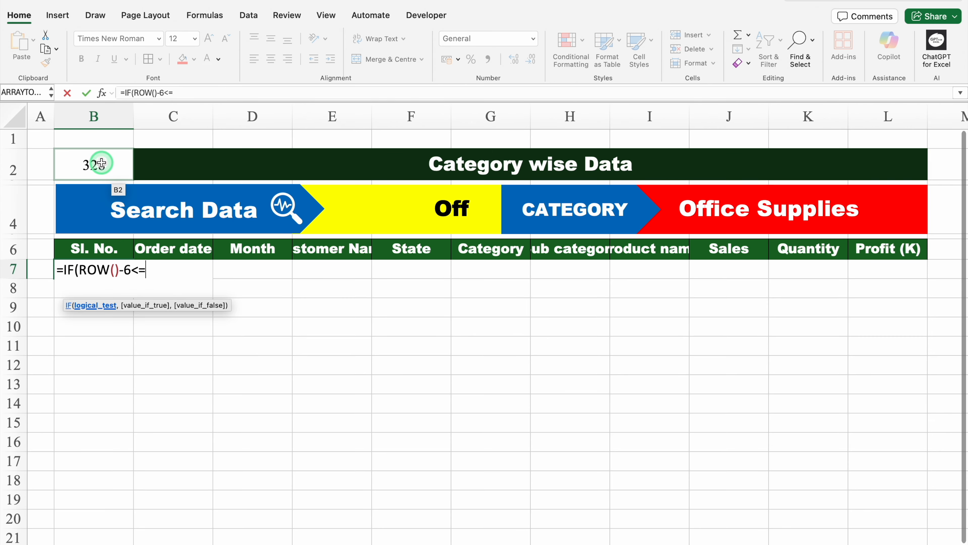
click(101, 162)
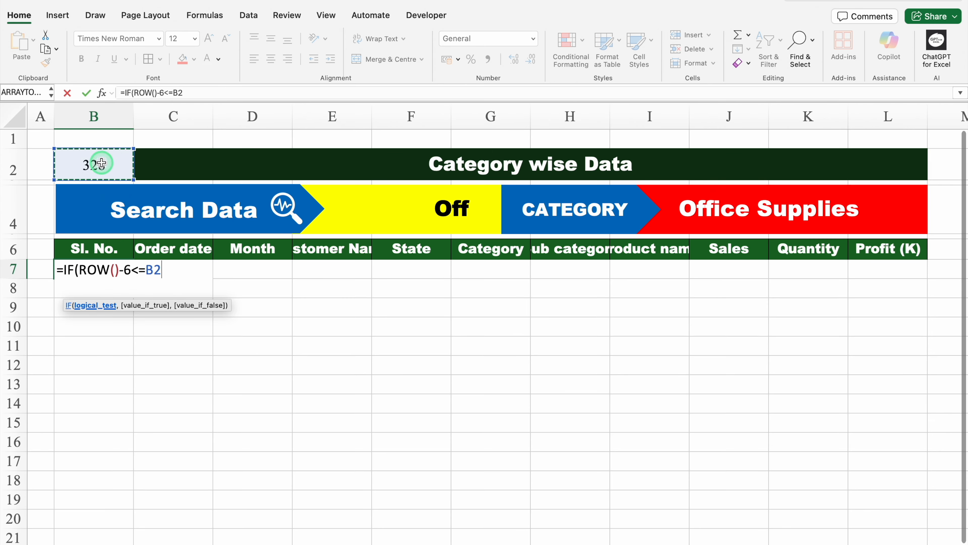
key(F4)
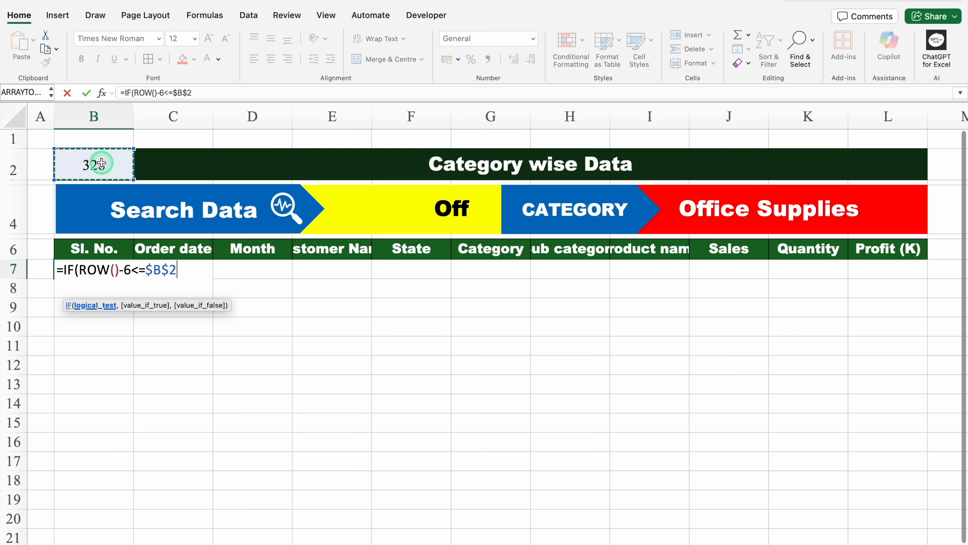
- Complete the IF formula in B7 with ROW()-6 as the true value and an empty string "" as the false value
text(,)
drag(131, 269, 80, 270)
key(super+c)
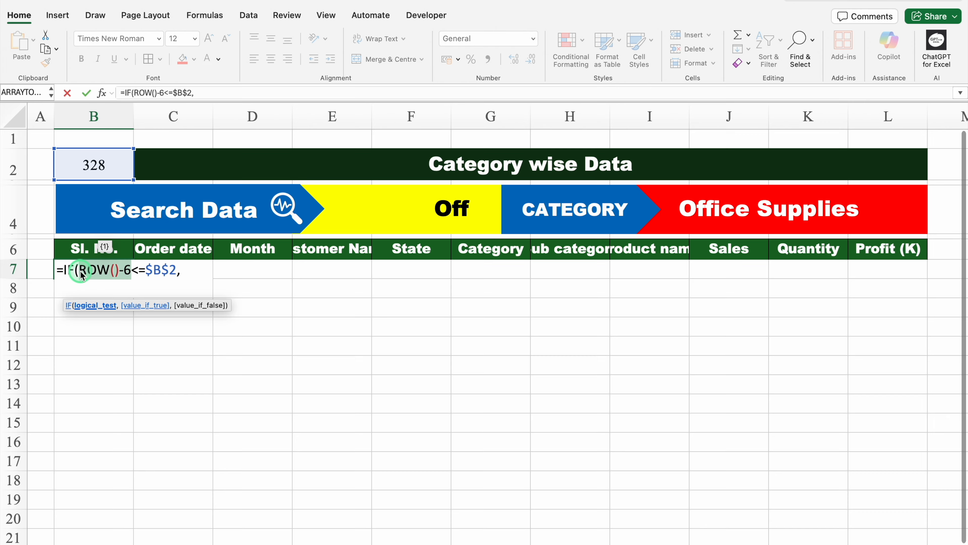
click(189, 272)
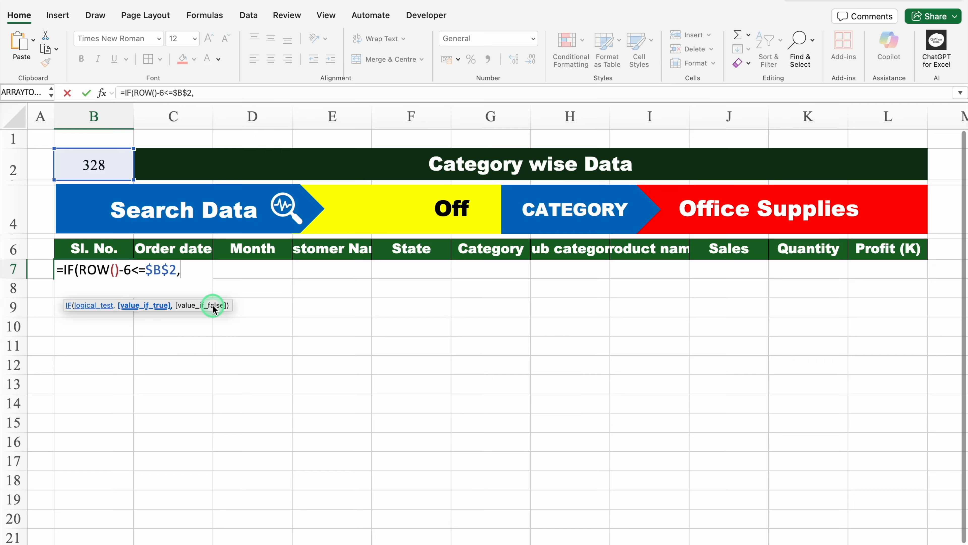
key(super+v)
text(,)
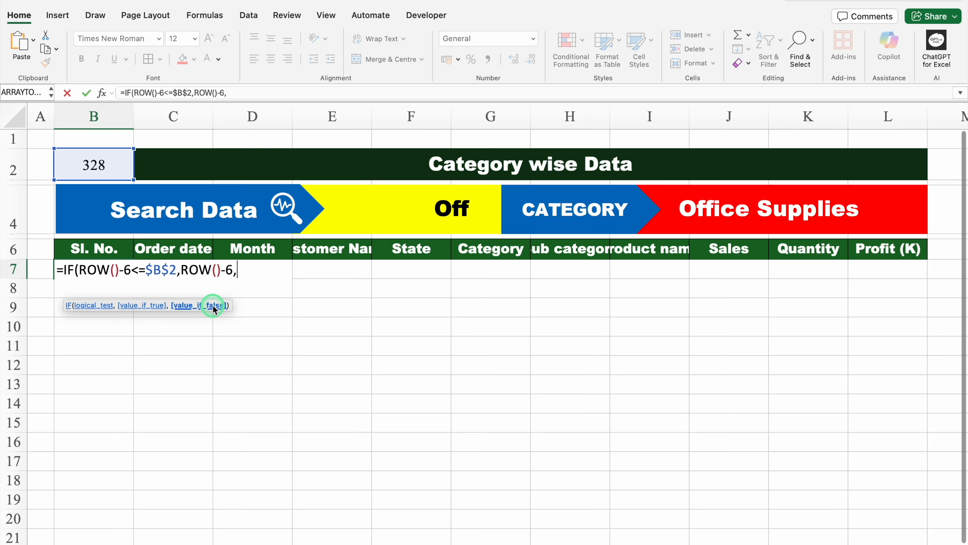
text(""))
key(Return)
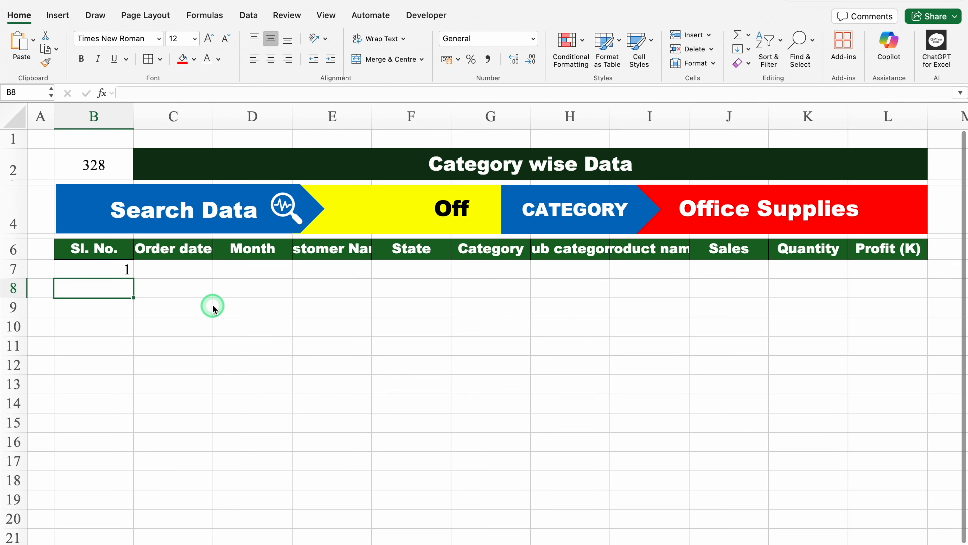
- Centre the serial number in B7 horizontally and review its IF formula
click(128, 269)
click(270, 58)
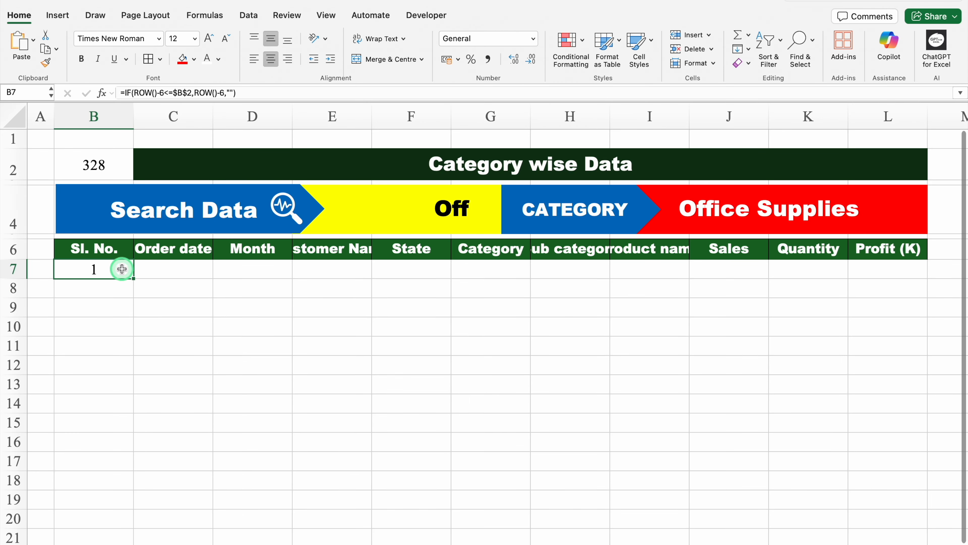
double_click(122, 269)
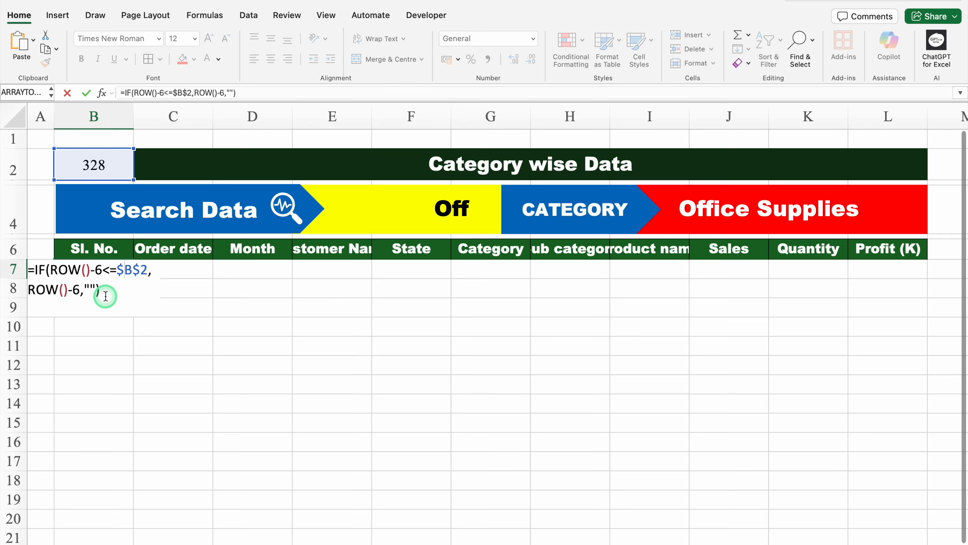
key(Return)
key(Up)
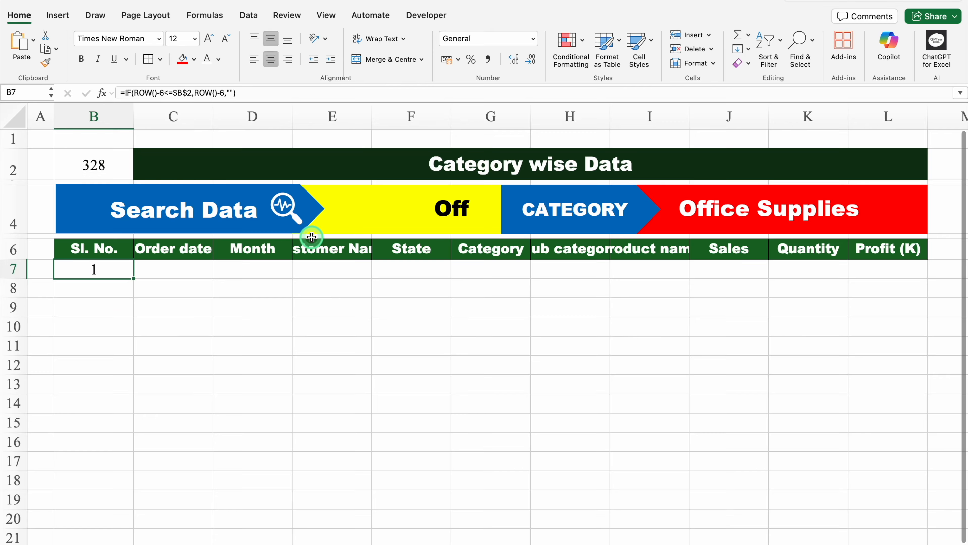
- Clear the search term in E4 and start wrapping the category VLOOKUP in I4 in an IF with the logical test E4=""
click(462, 211)
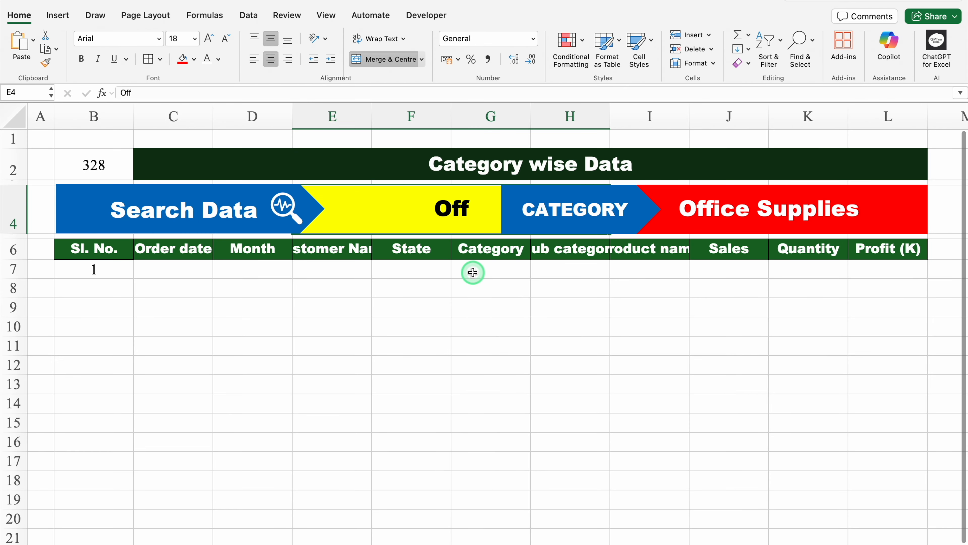
key(Delete)
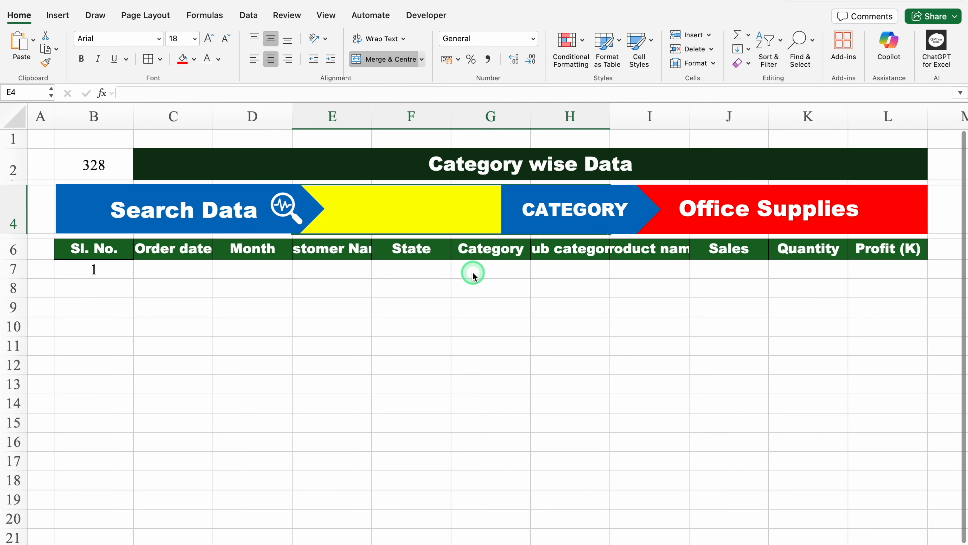
click(720, 212)
double_click(704, 210)
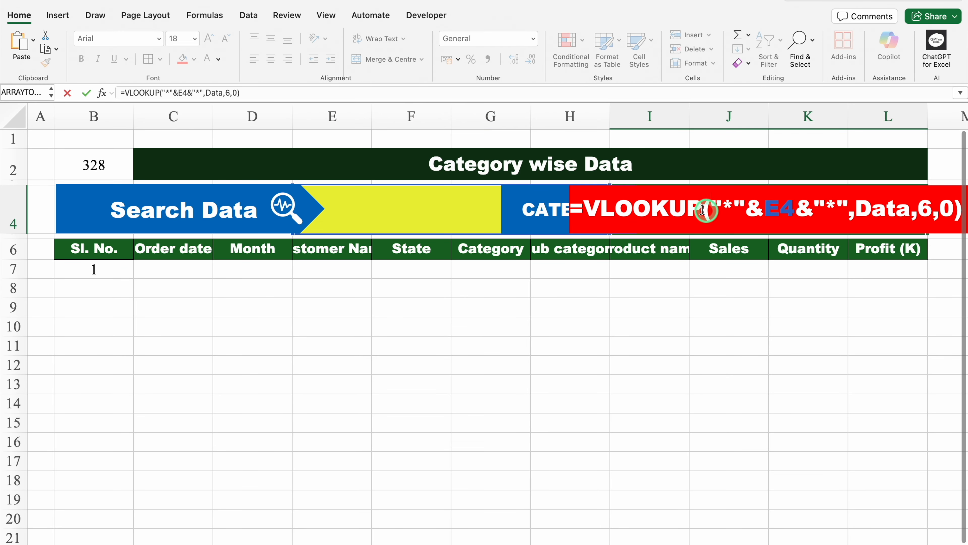
click(584, 206)
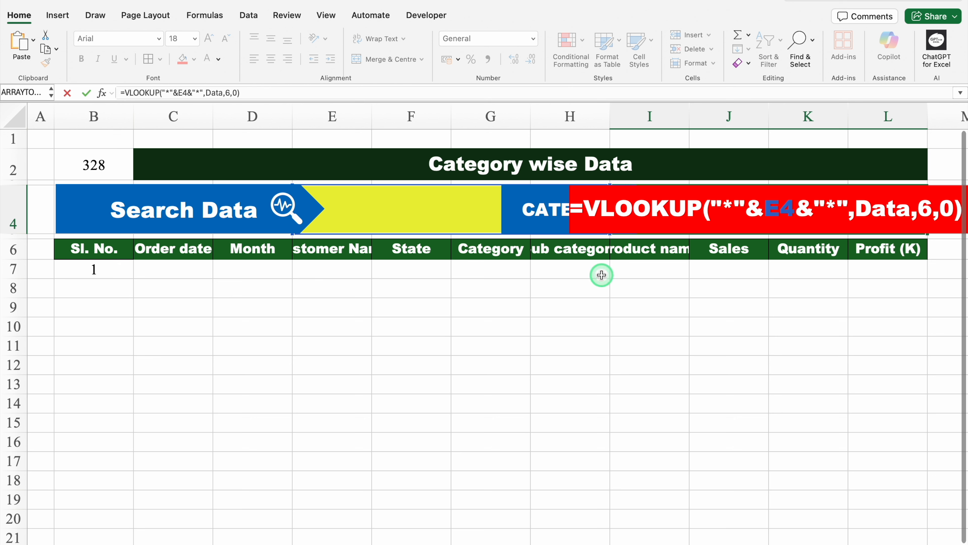
text(IF)
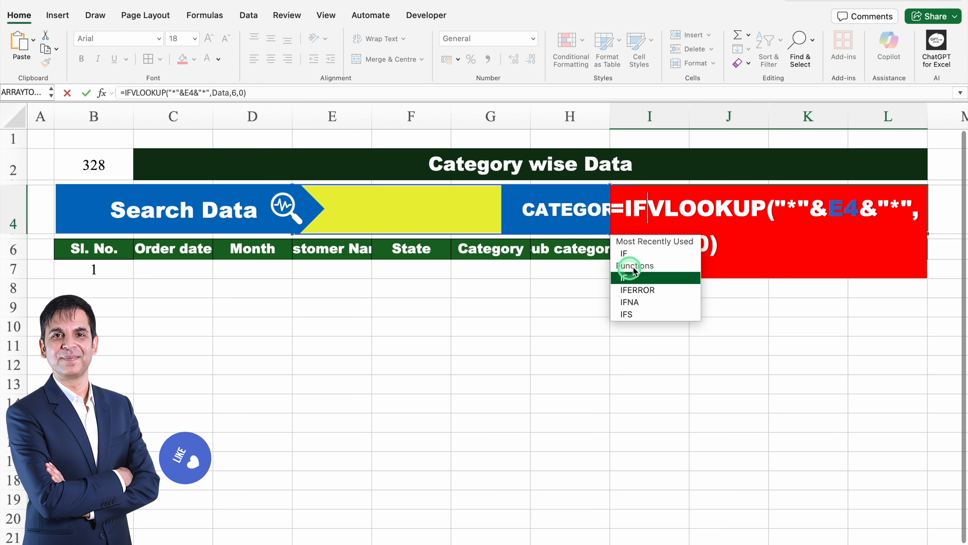
double_click(629, 253)
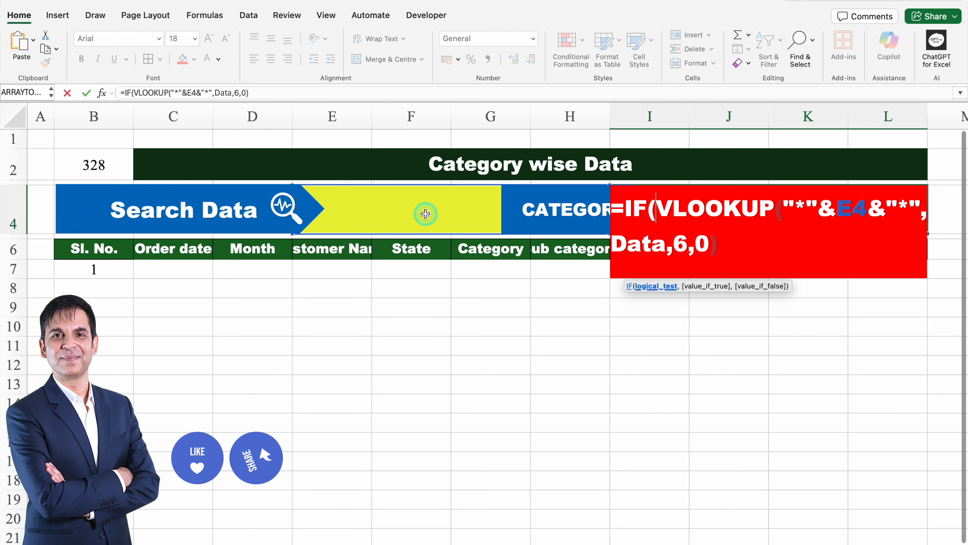
text(E4=)
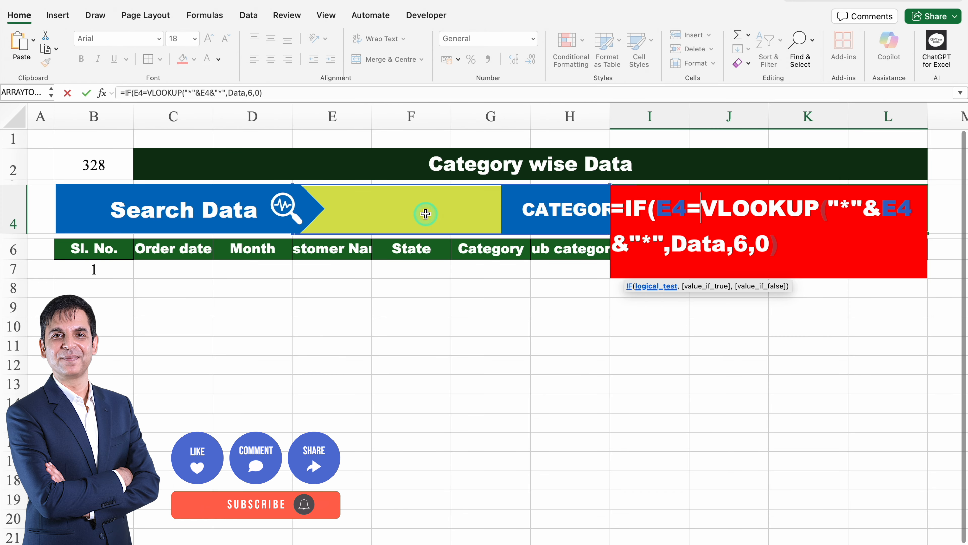
text(")
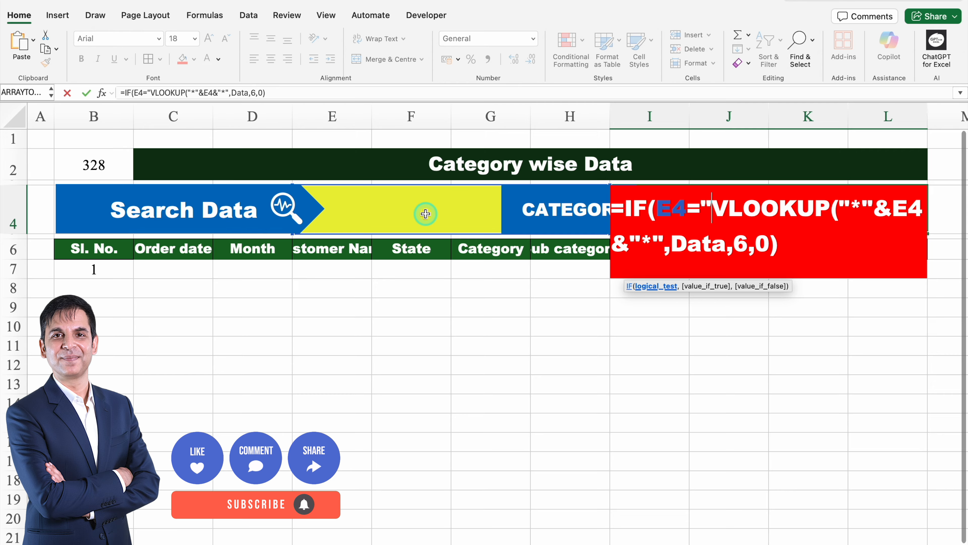
text(")
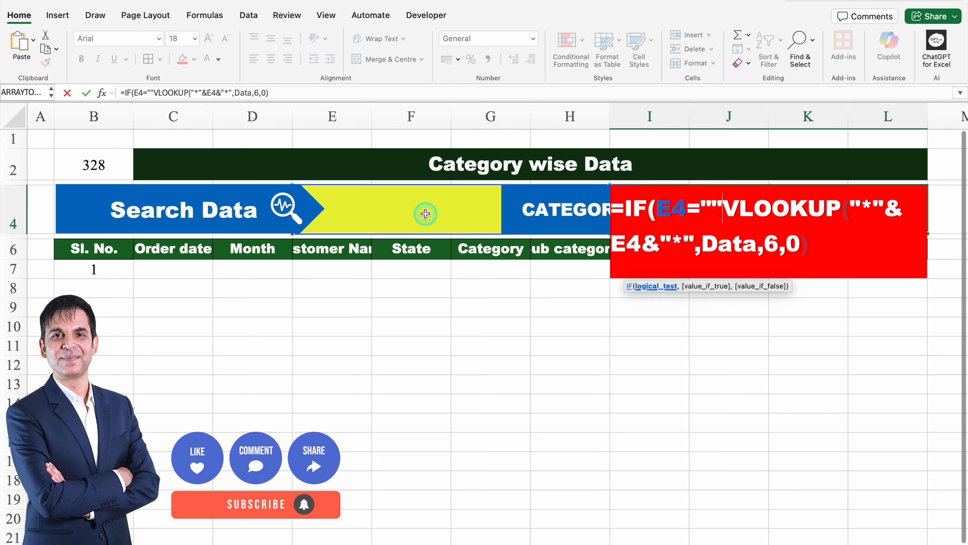
- Complete the IF in I4 with an empty string "" as the true value and the existing VLOOKUP as the false value
text(,)
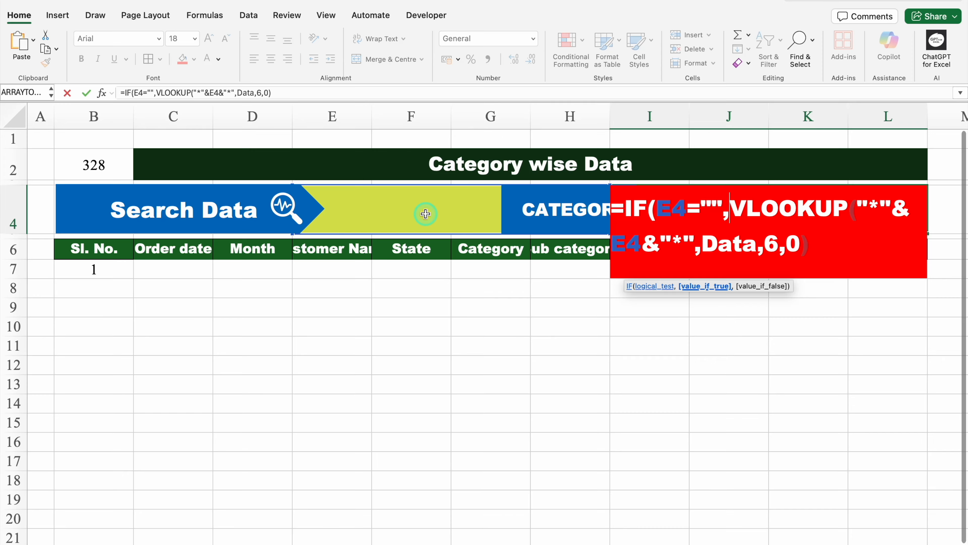
text(")
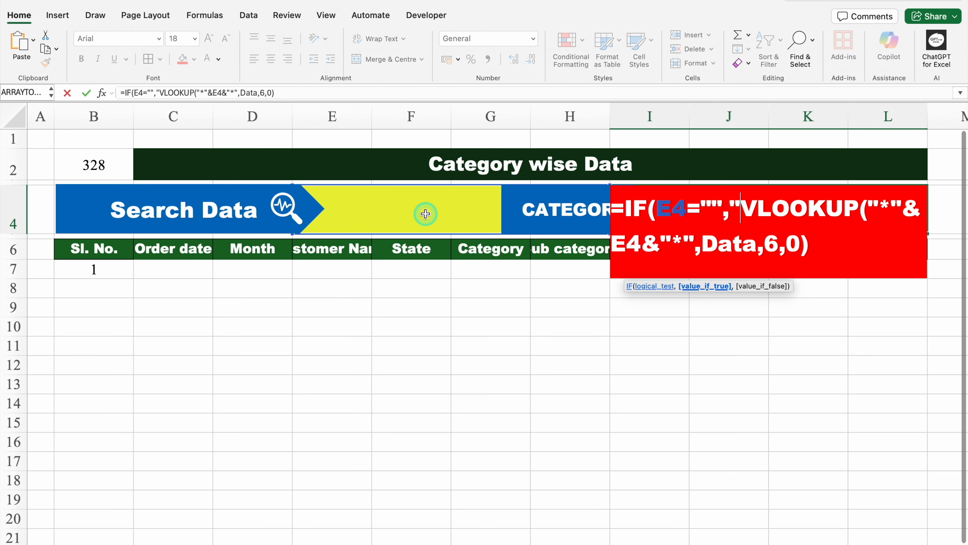
text(")
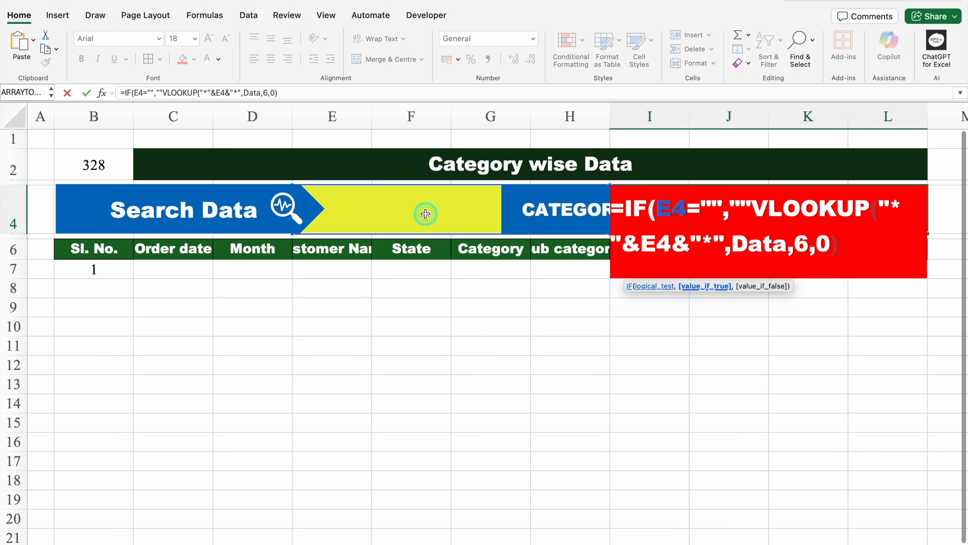
text(,)
click(845, 242)
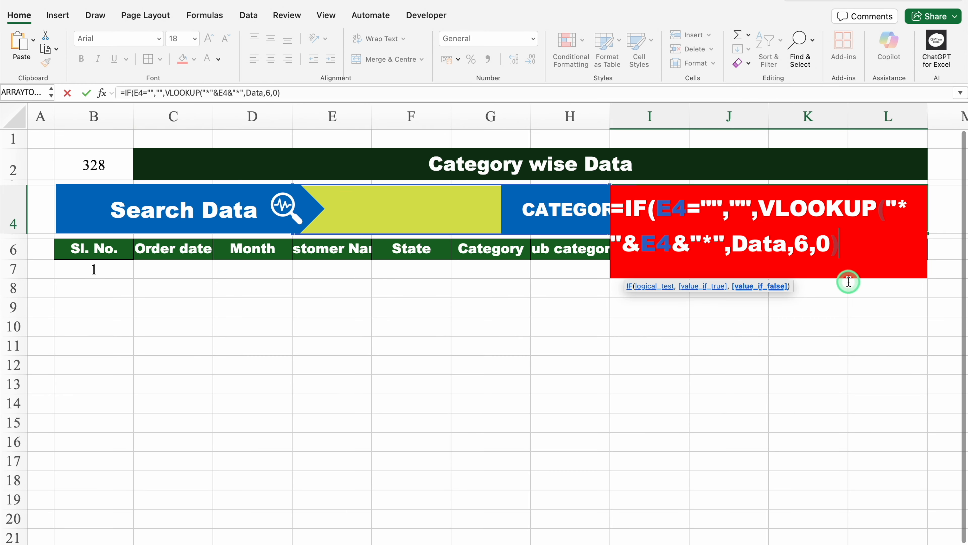
text())
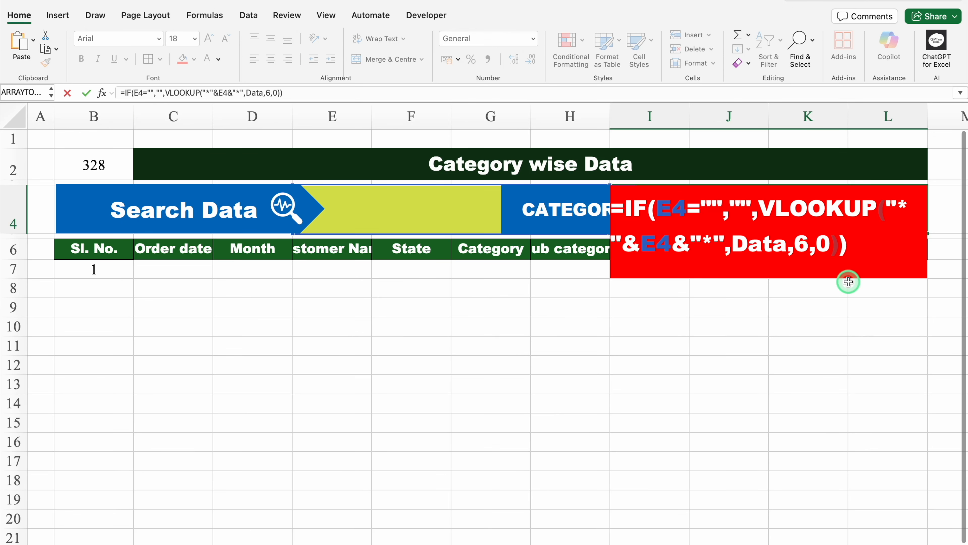
key(Return)
click(753, 205)
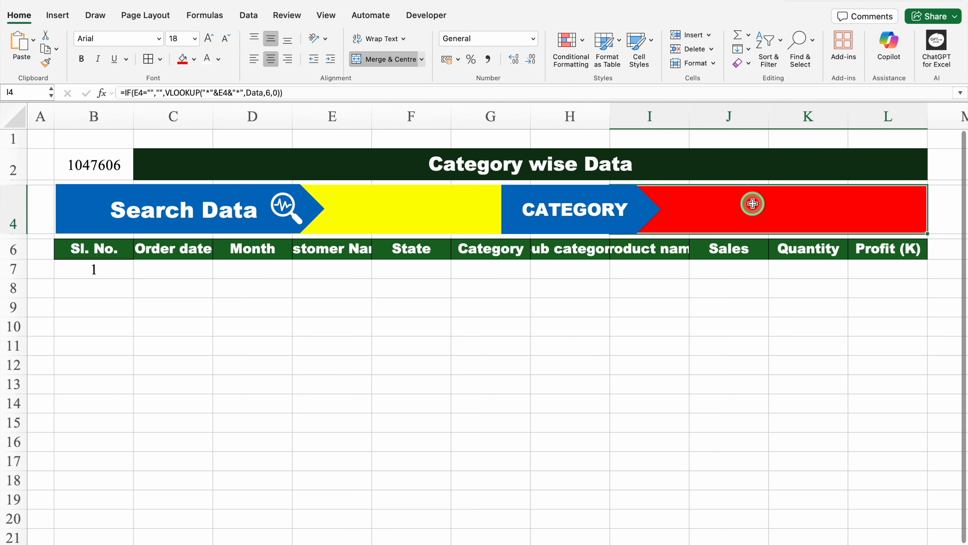
- Enter State as the search term in E4 to test the category lookup with a non-category word
click(418, 214)
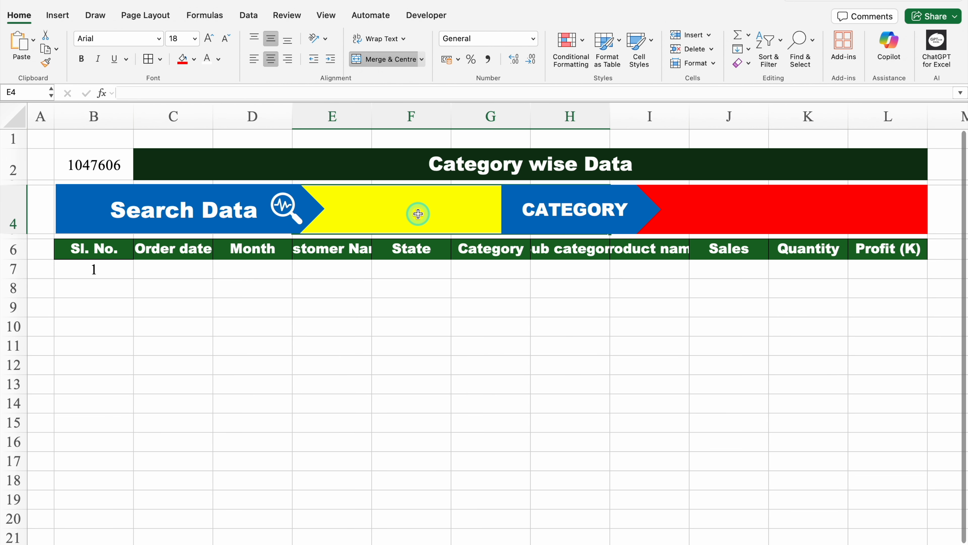
text(State)
key(Return)
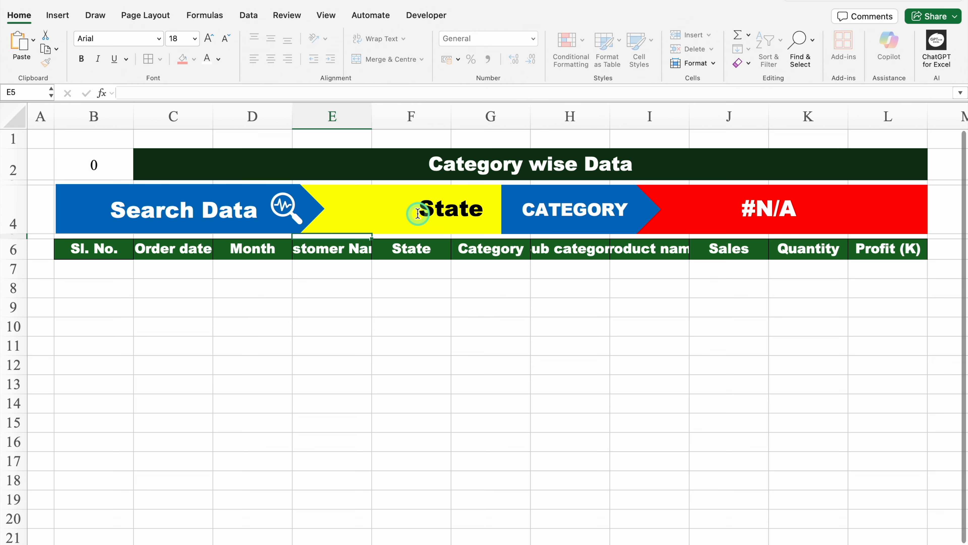
- Wrap the IF and VLOOKUP formula in I4 in IFERROR with an empty string "" as the error value
click(784, 215)
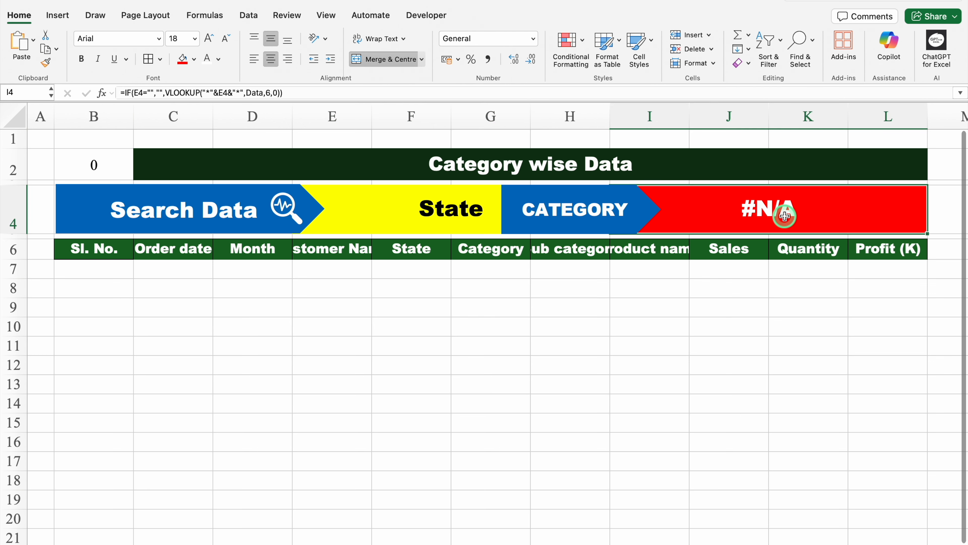
double_click(785, 216)
click(584, 208)
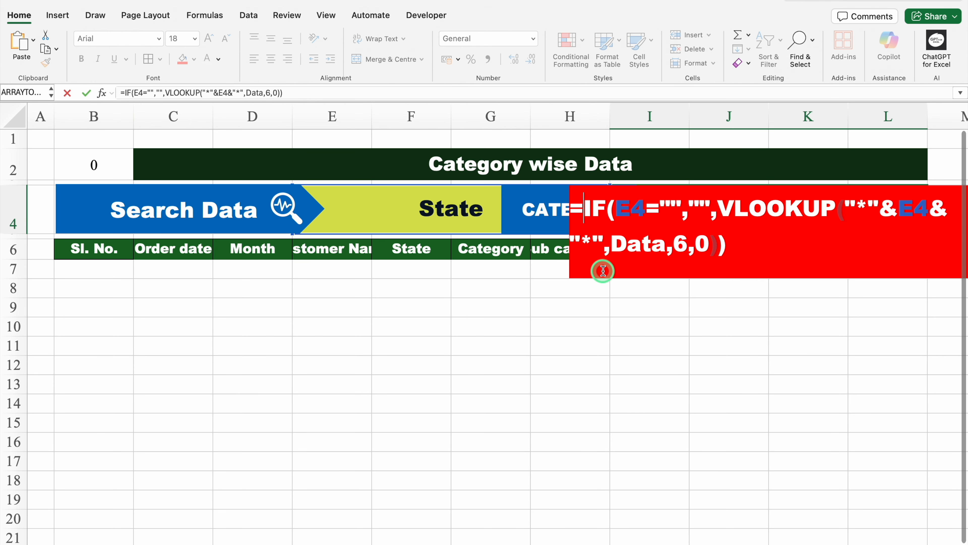
text(IFE)
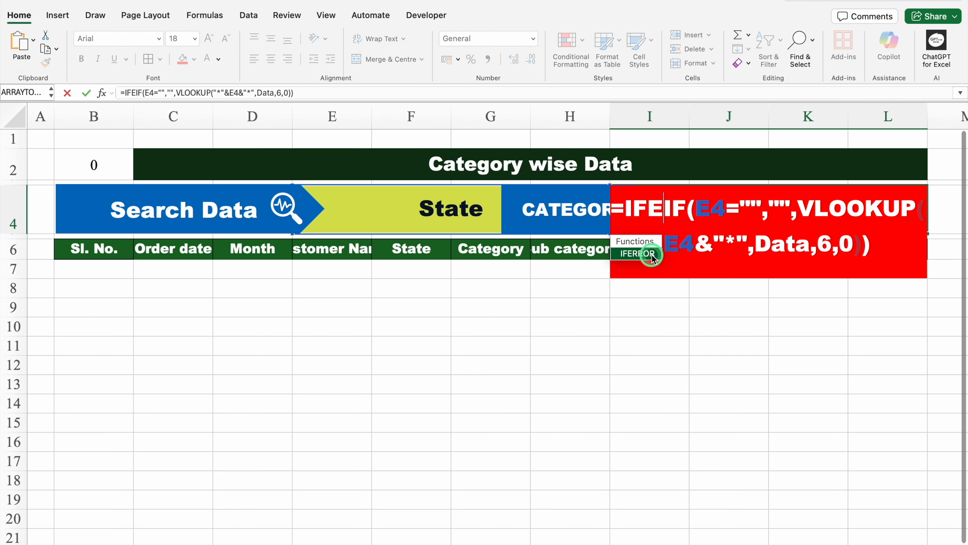
double_click(648, 251)
click(727, 275)
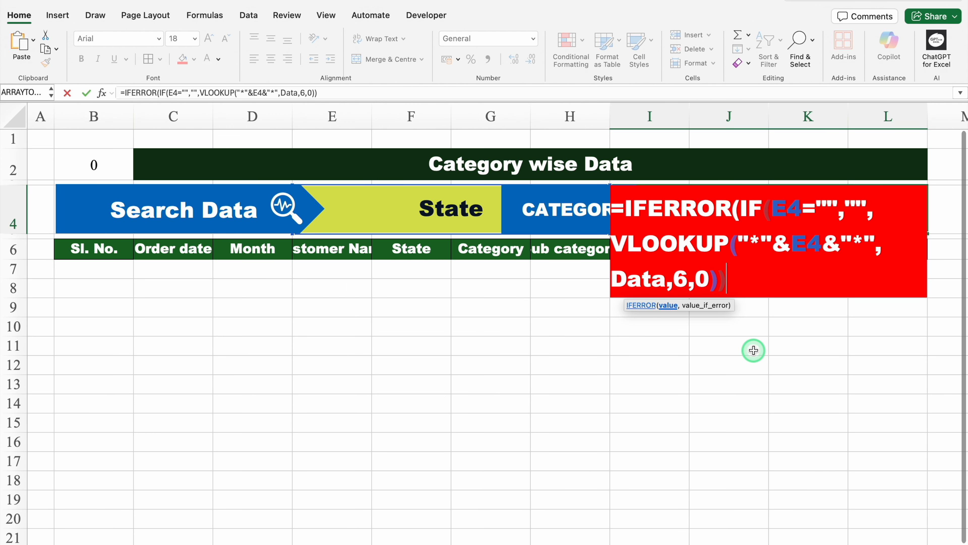
text(,)
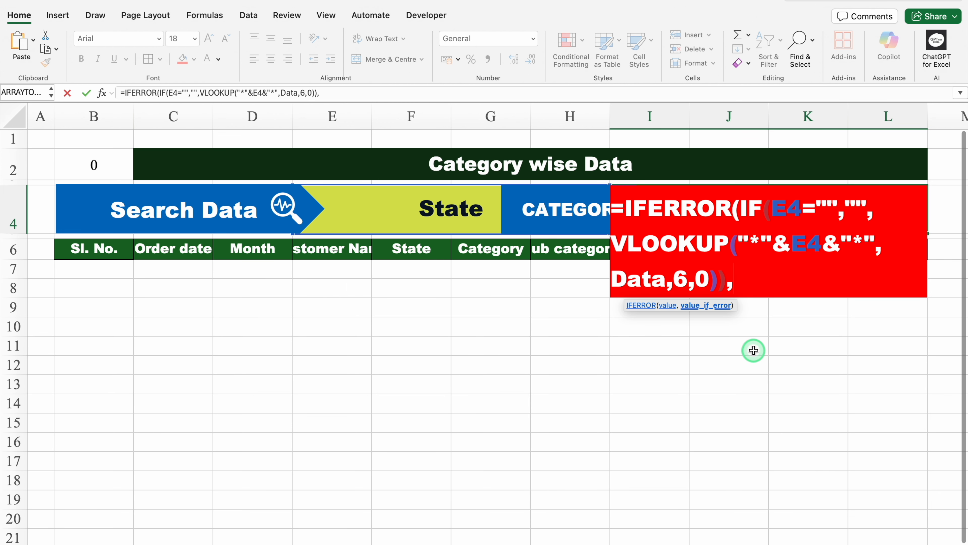
text(""))
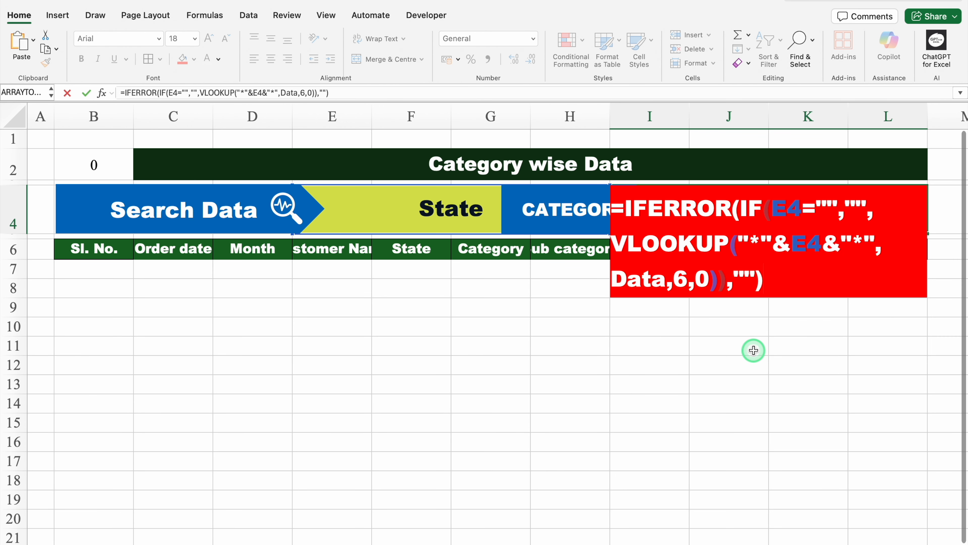
key(super+Return)
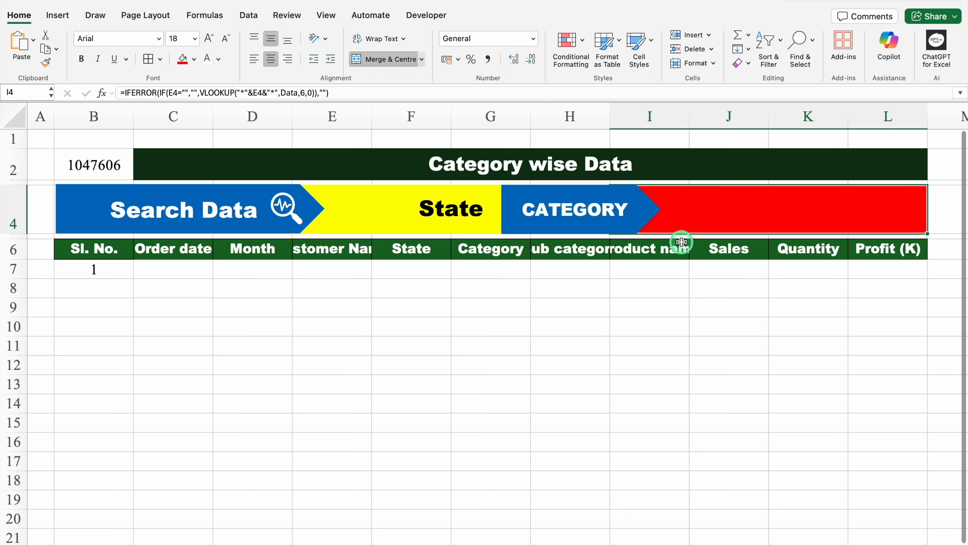
- Replace the search term in E4 with Fur
click(469, 212)
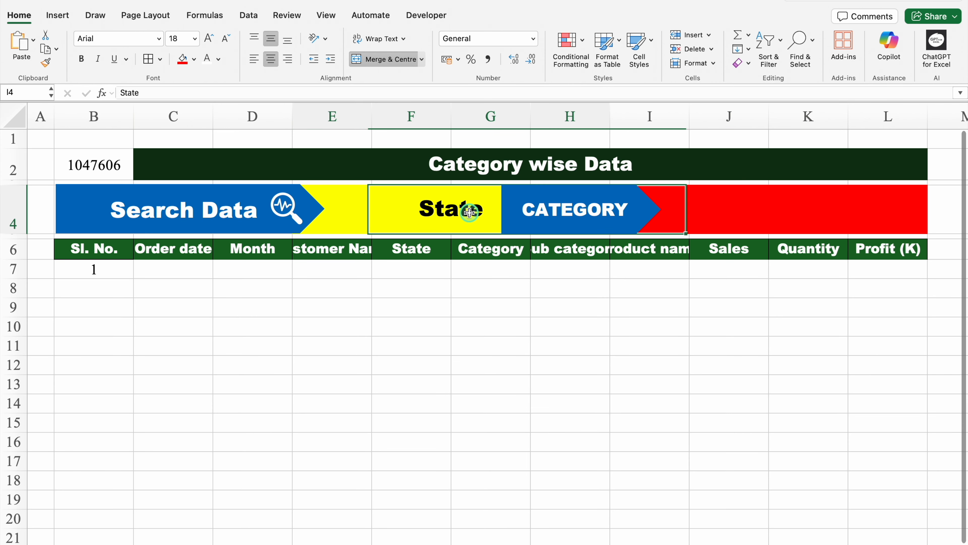
key(Delete)
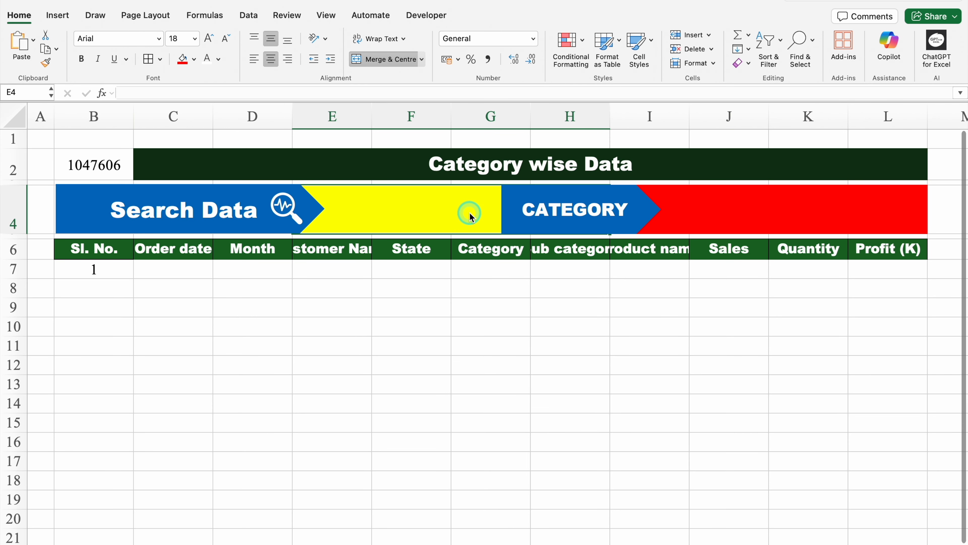
text(Fur)
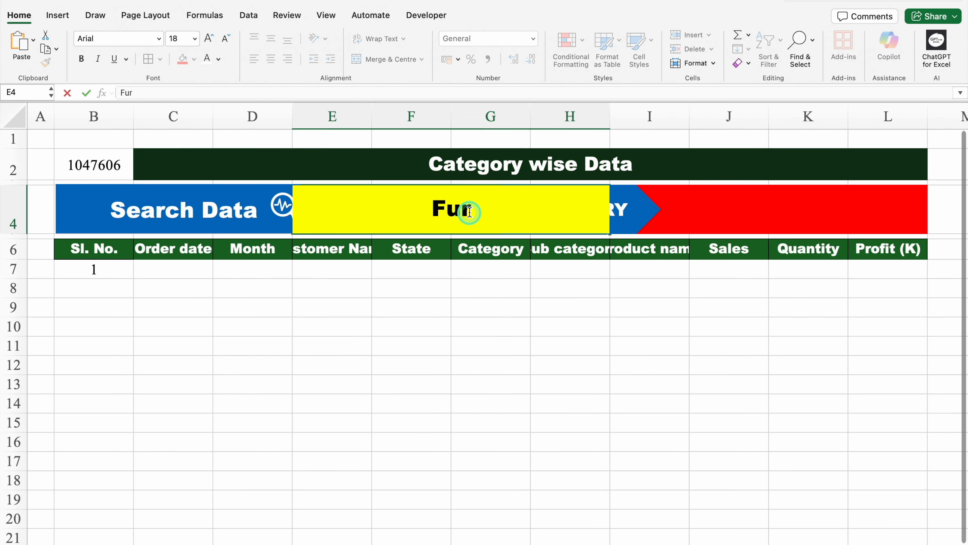
key(Return)
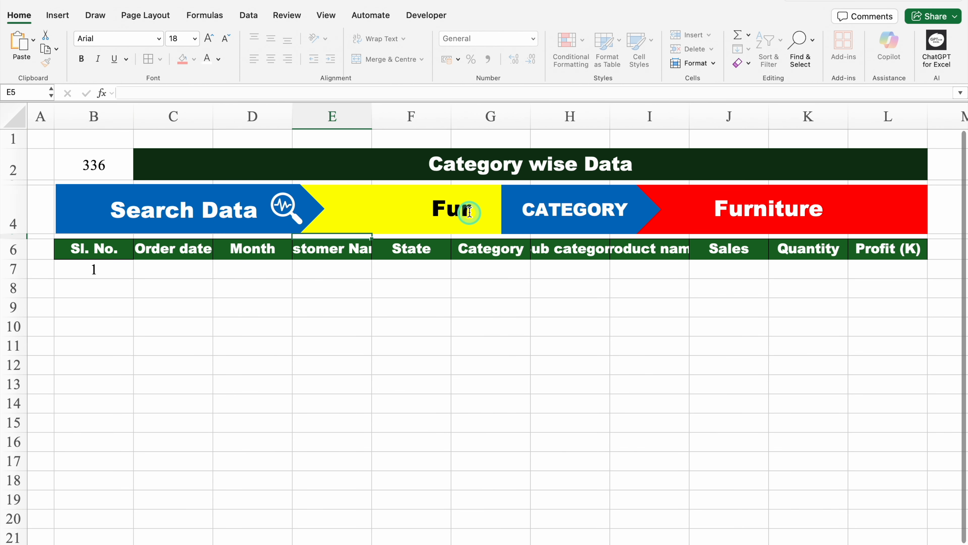
- Fill the serial number formula from B7 down to B650 and return to the first data row
click(116, 268)
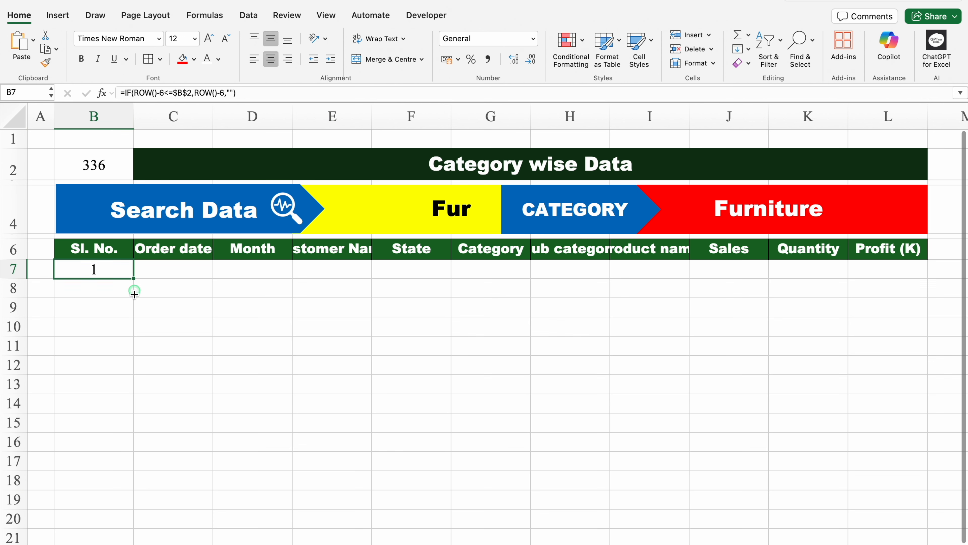
mouse_move(134, 280)
mouse_down()
mouse_move(133, 504)
mouse_move(125, 399)
mouse_up()
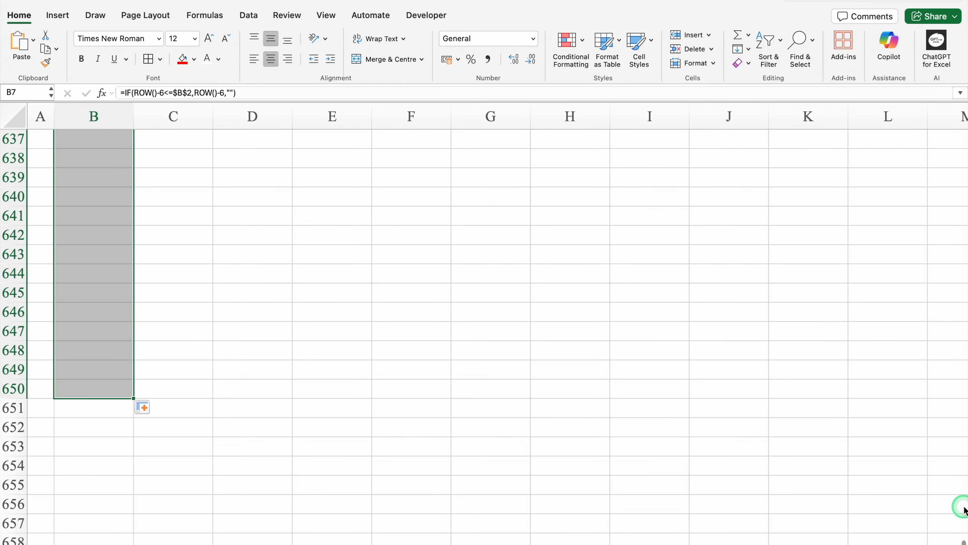
scroll(963, 430, up, 15)
drag(966, 431, 960, 133)
click(170, 273)
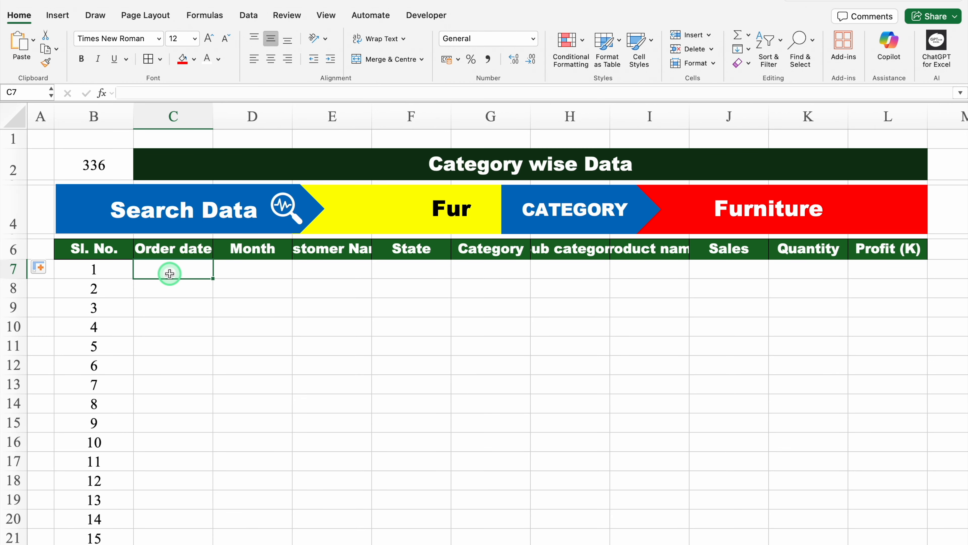
- Start a Classic conditional formatting rule for the whole sheet that formats only cells containing No Blanks
click(15, 116)
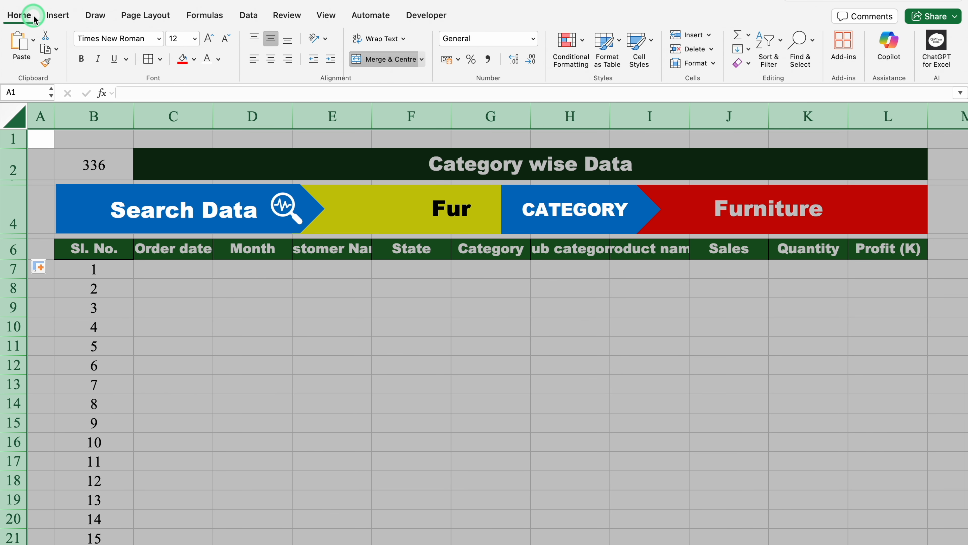
click(572, 42)
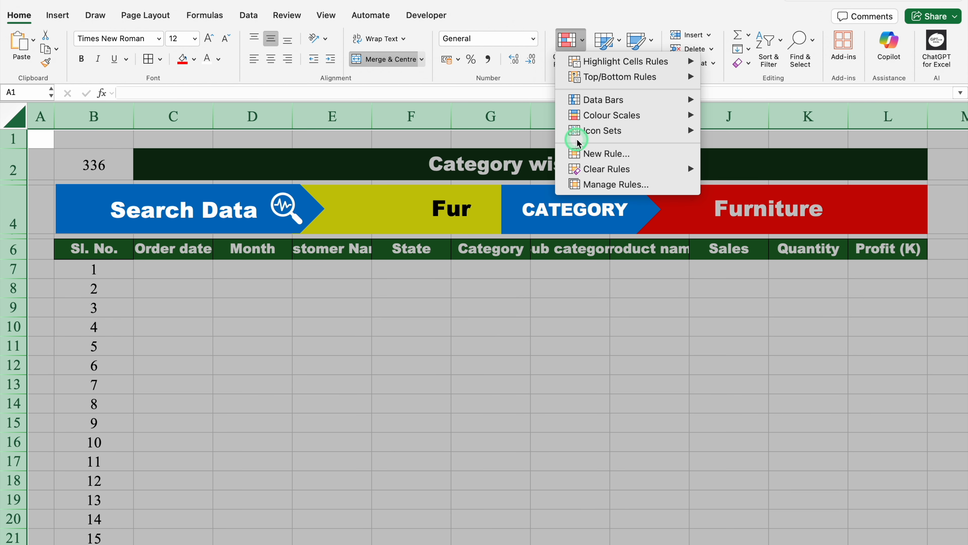
click(605, 155)
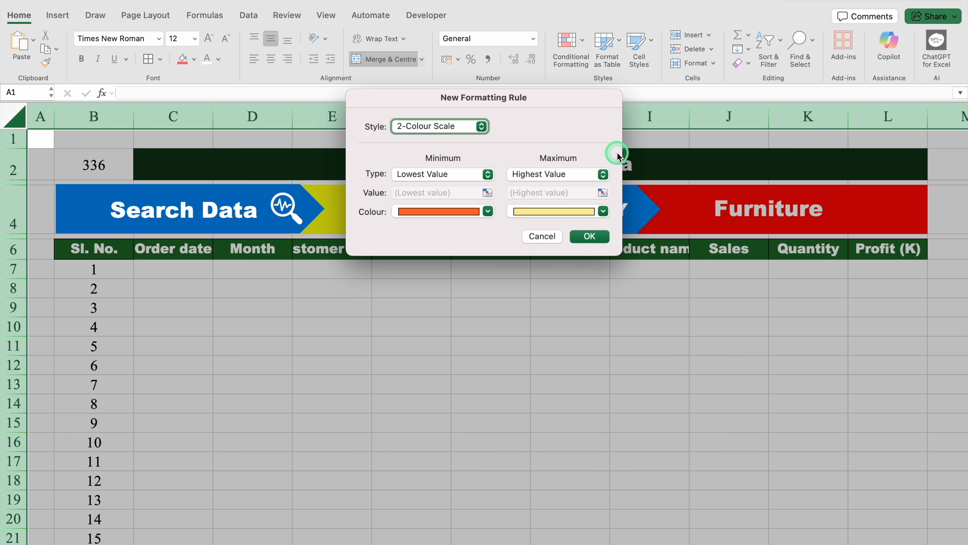
click(483, 126)
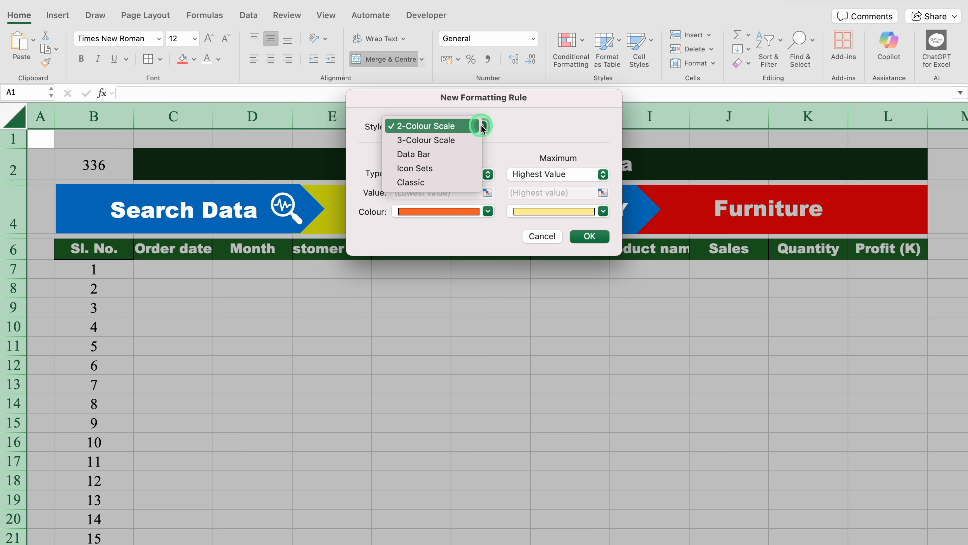
click(443, 183)
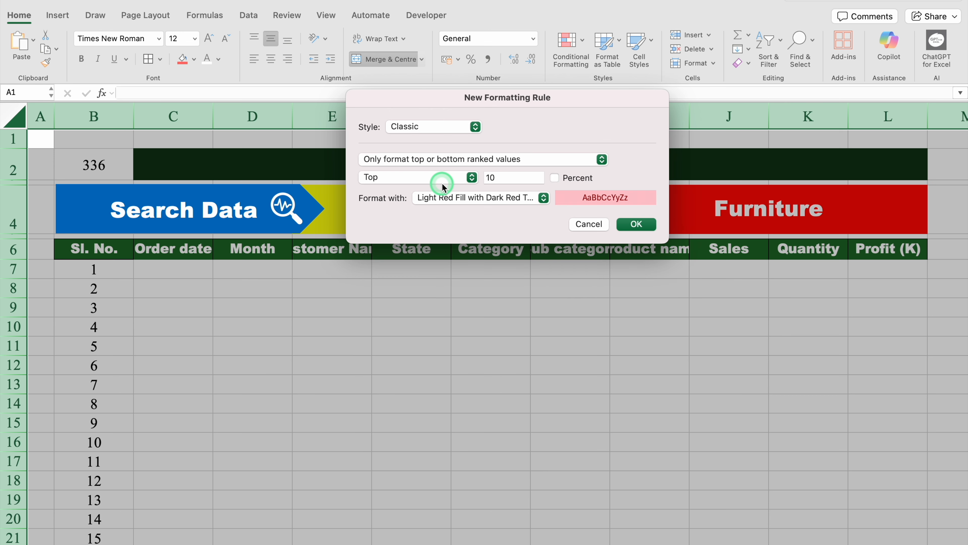
click(512, 160)
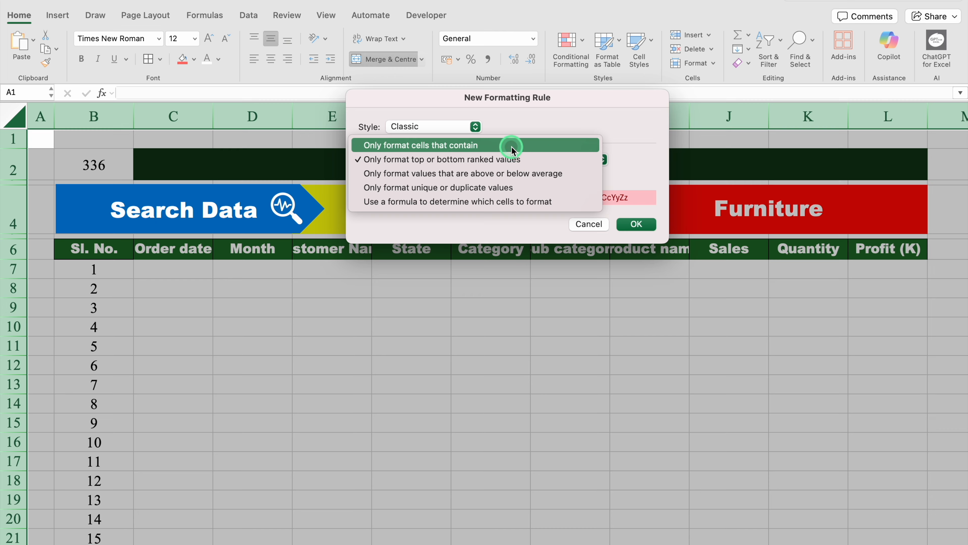
click(512, 148)
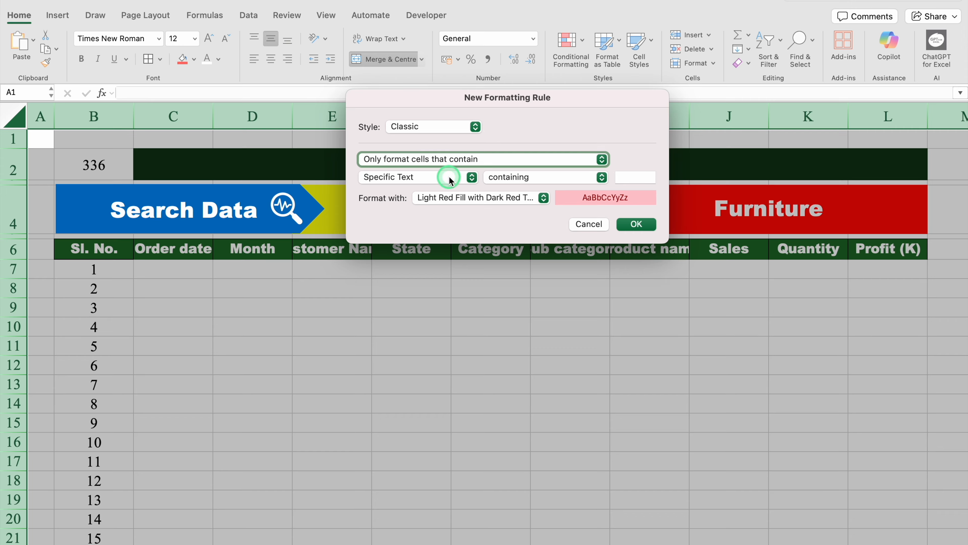
click(472, 178)
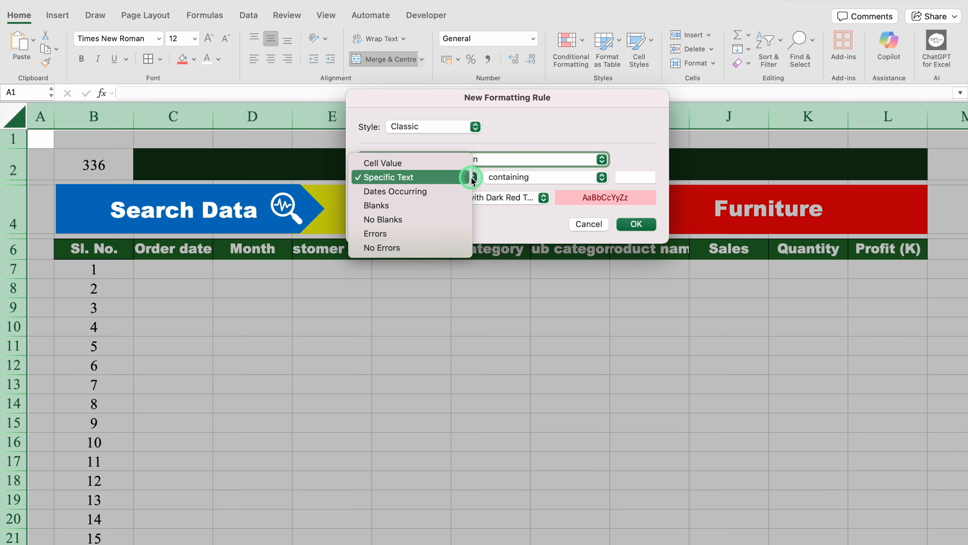
click(432, 220)
- Give the No Blanks rule a customised format with an outline border and apply the rule
click(543, 197)
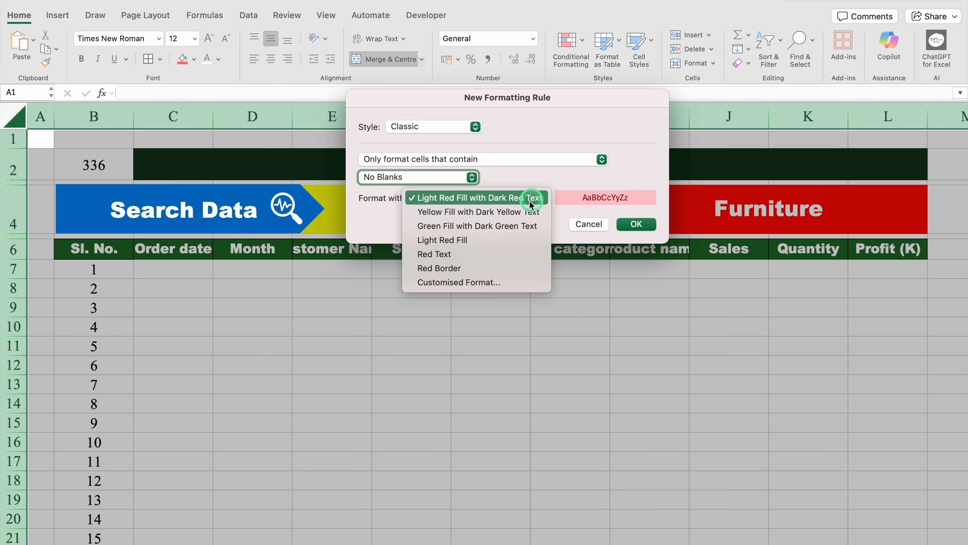
click(478, 282)
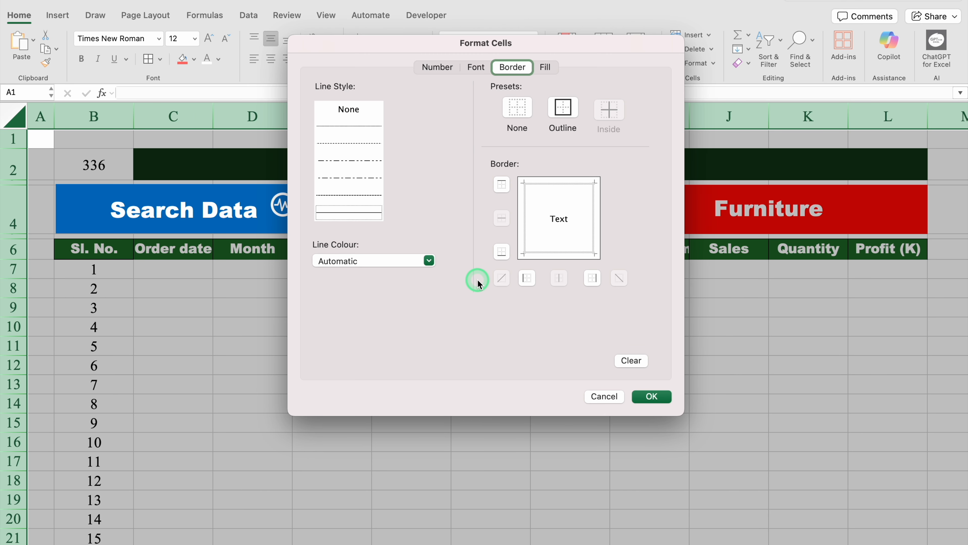
click(439, 68)
click(473, 68)
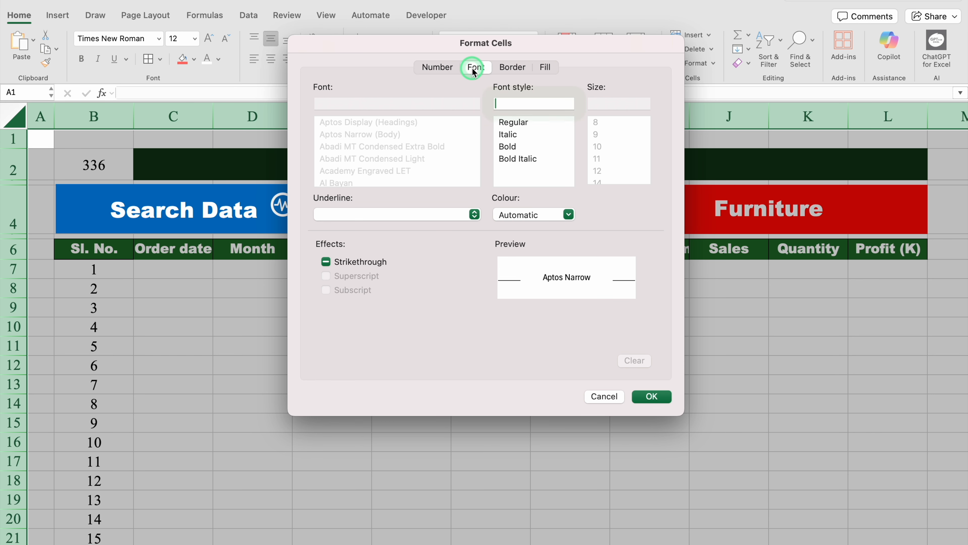
click(510, 69)
click(544, 68)
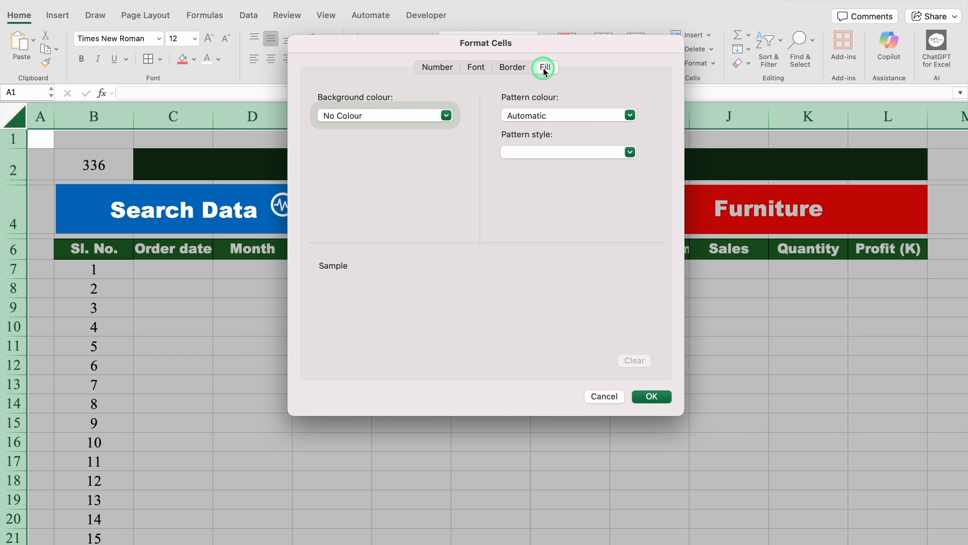
click(510, 71)
click(566, 110)
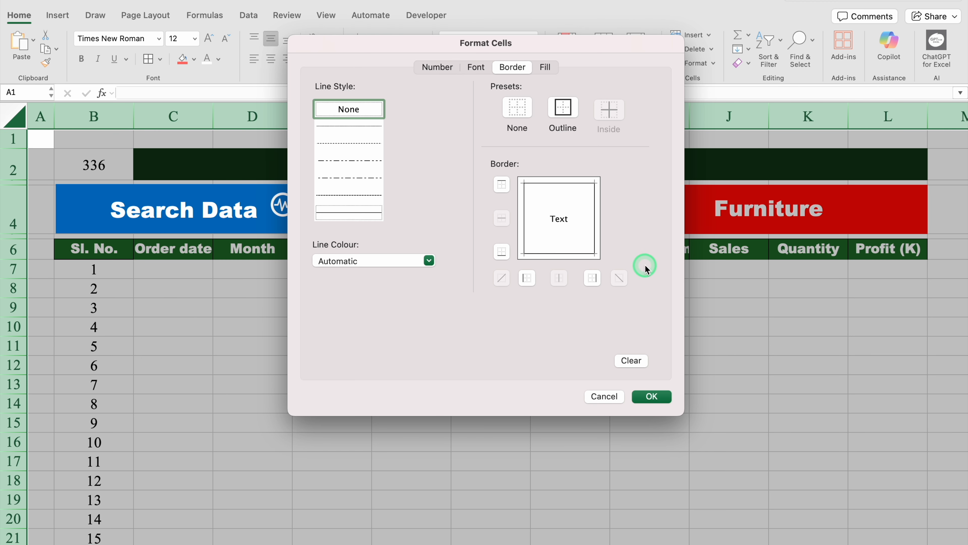
click(652, 396)
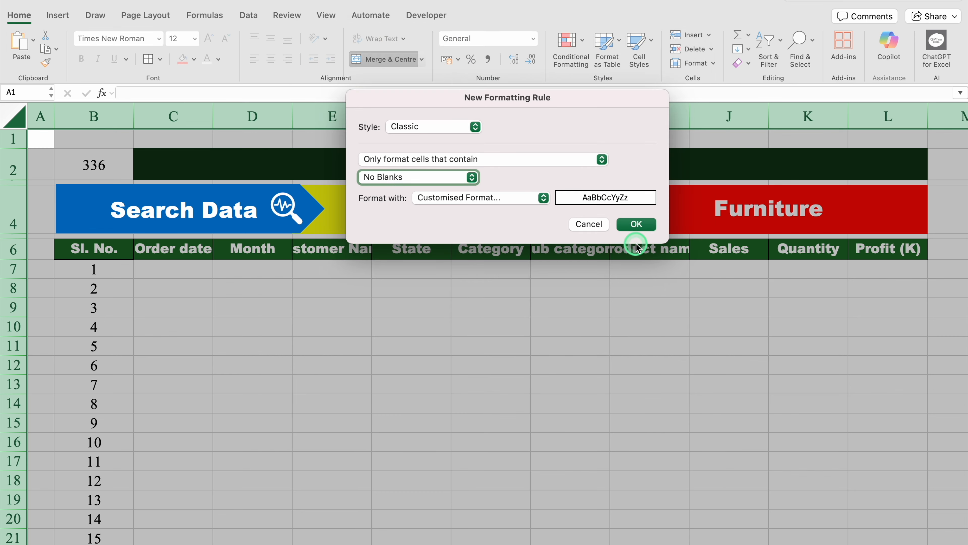
click(633, 223)
- Enter jan in D9 to test the border rule on a filled cell, and clear the cell again
click(160, 286)
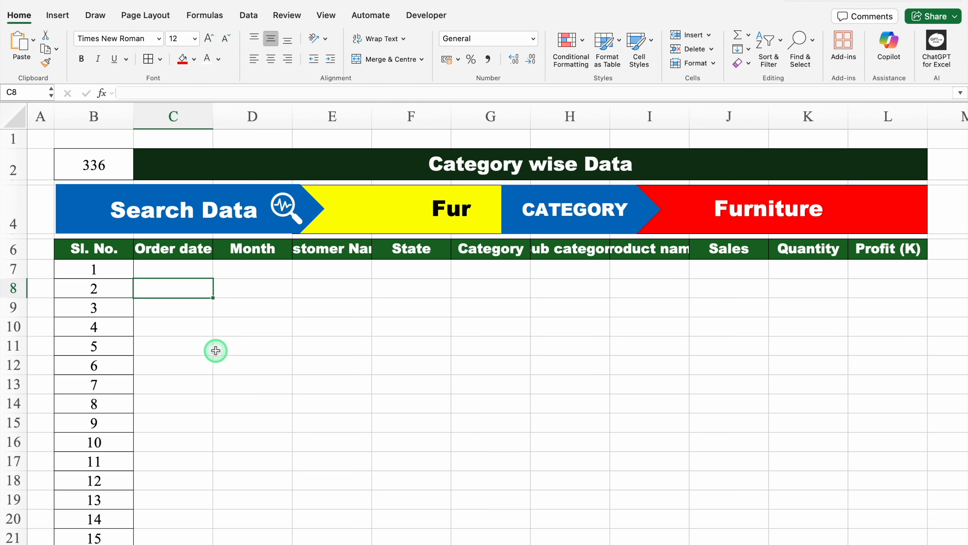
click(241, 307)
text(jan)
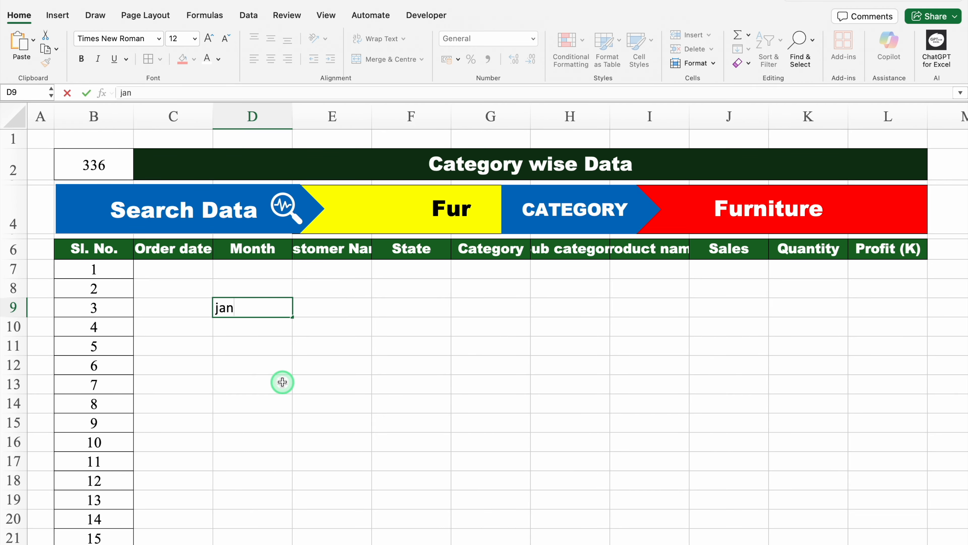
key(Return)
click(264, 345)
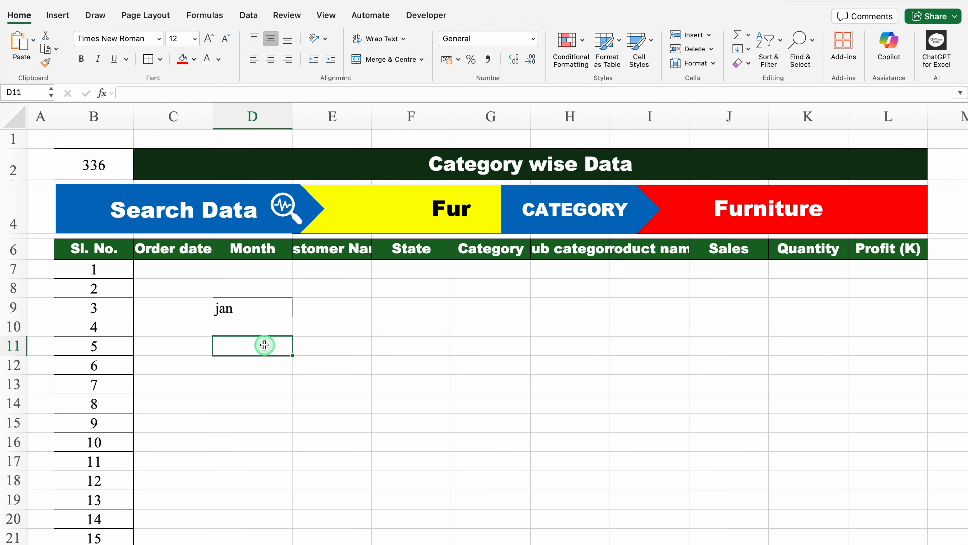
click(256, 310)
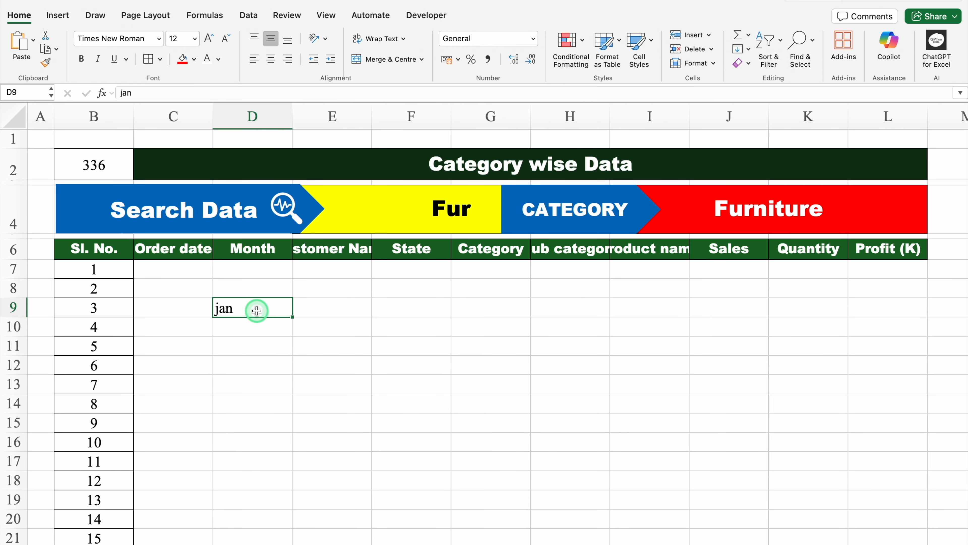
key(Delete)
- Begin a VLOOKUP formula in C7 with $I$4&$B7 as the lookup value
click(191, 271)
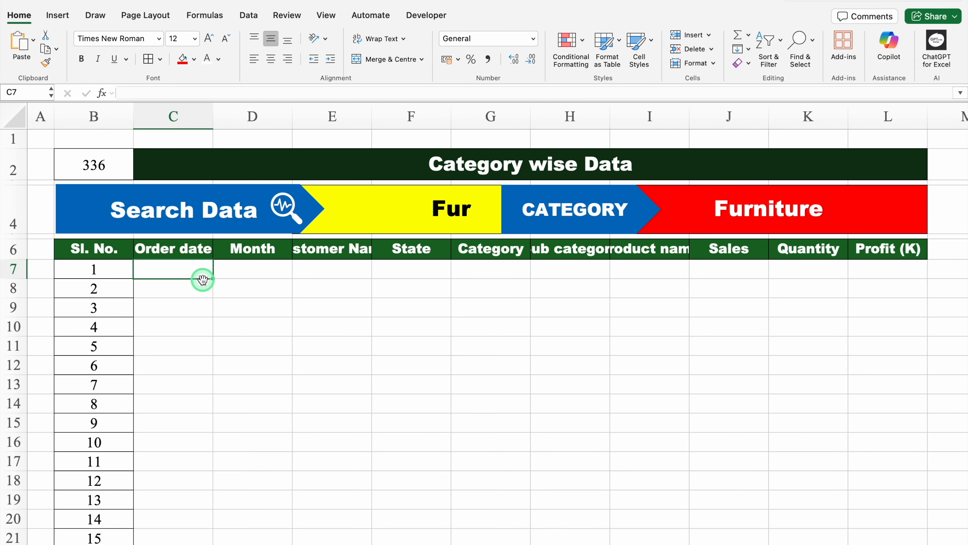
text(=)
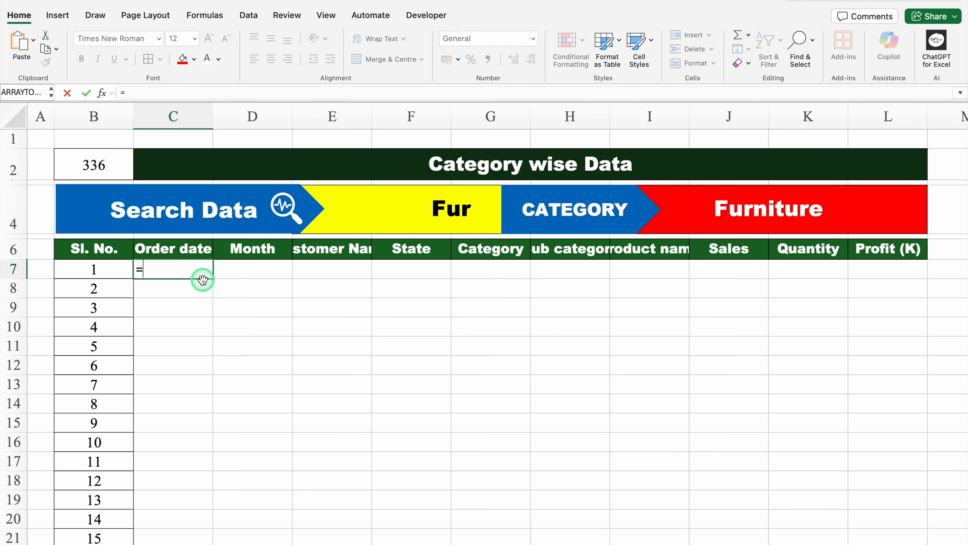
text(VL)
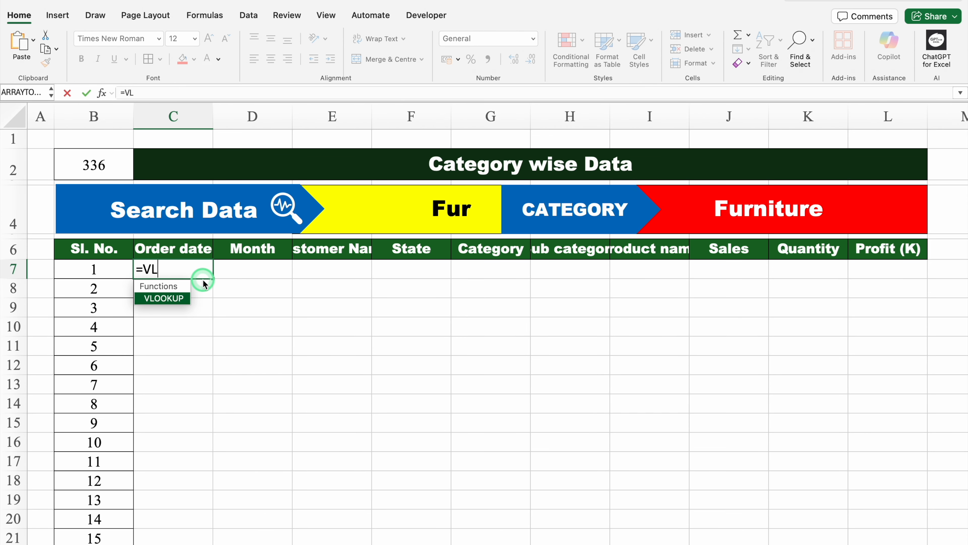
double_click(173, 300)
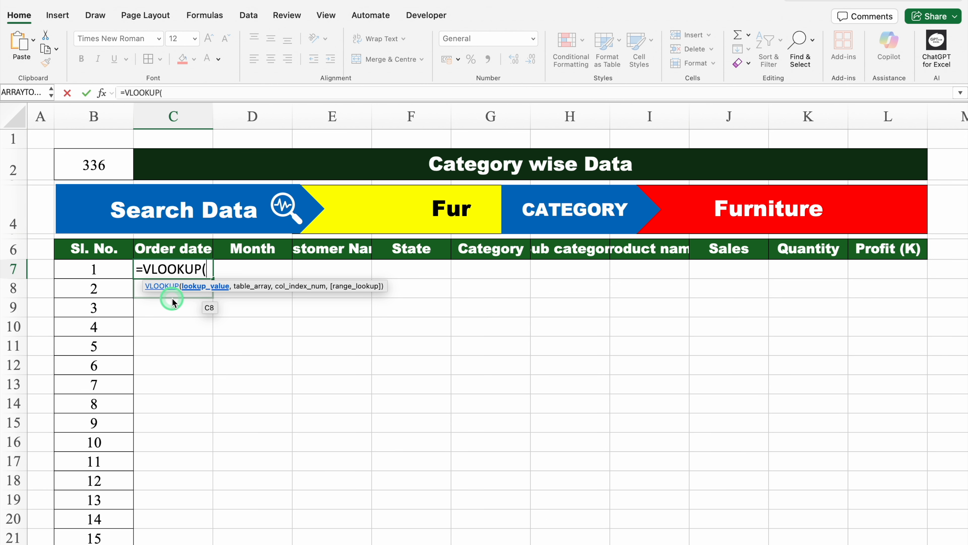
click(744, 209)
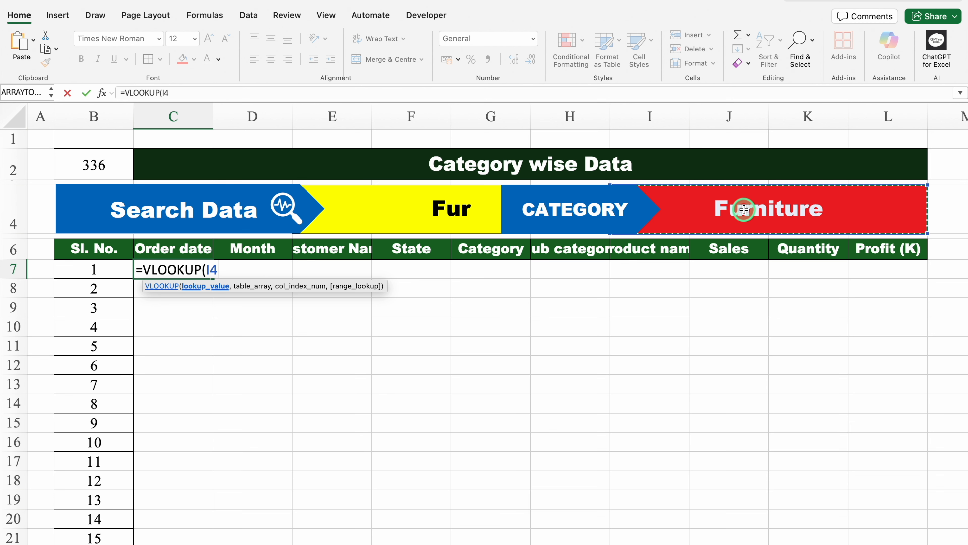
key(F4)
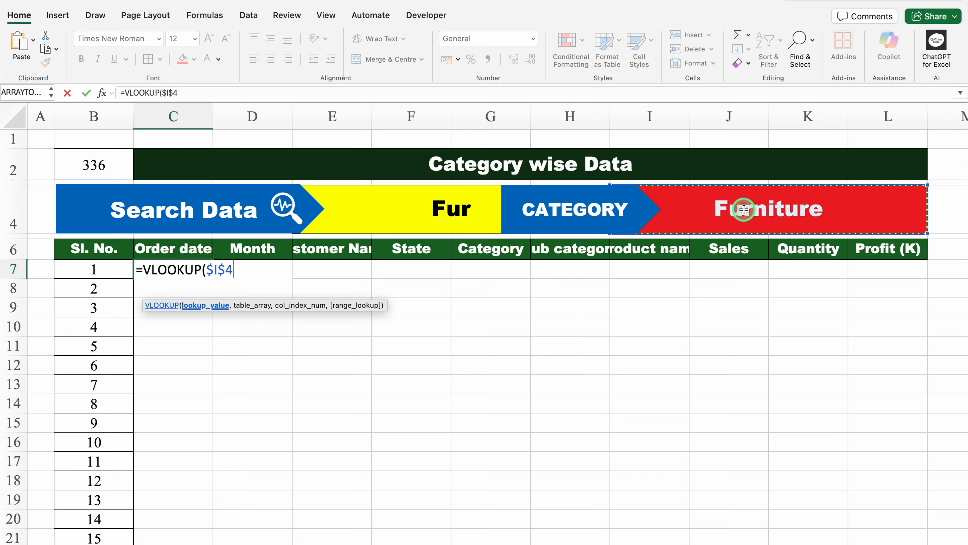
text(&)
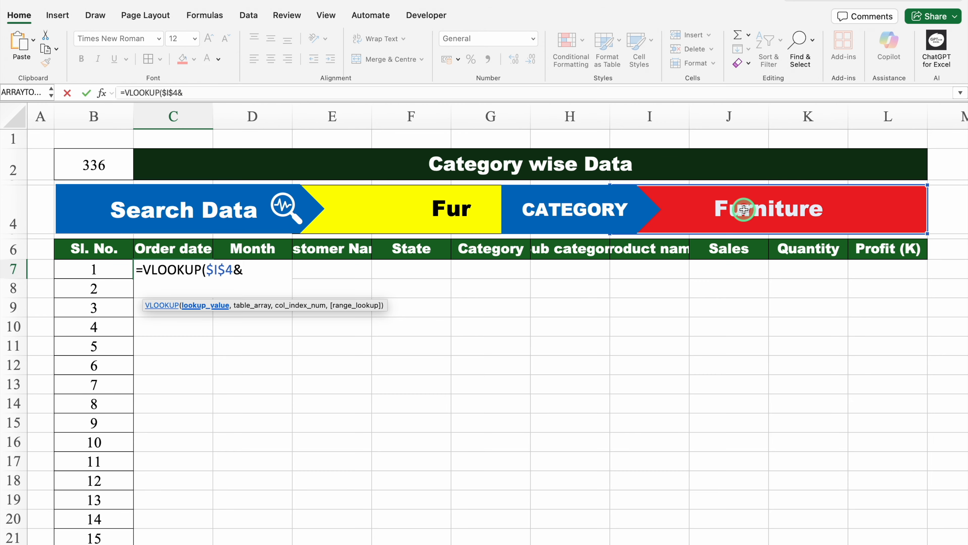
click(99, 273)
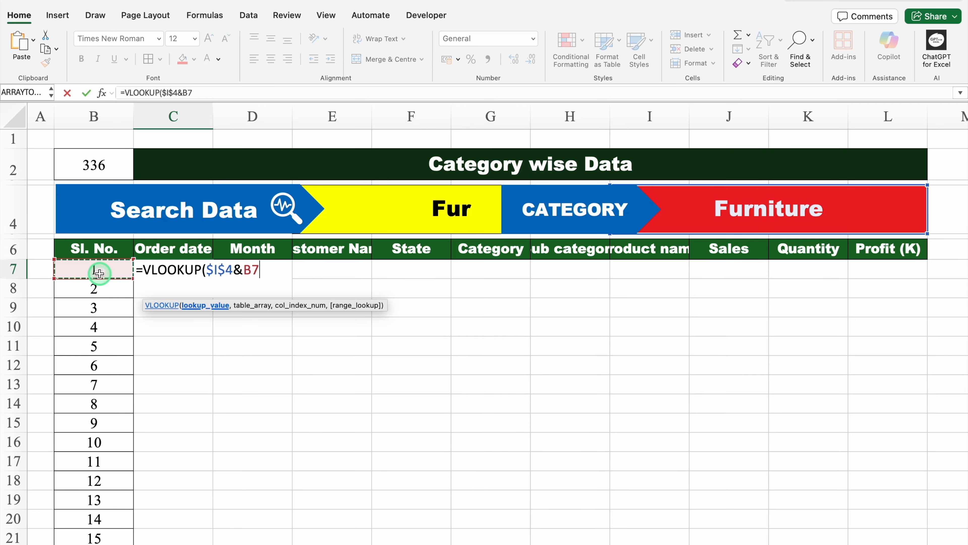
key(F4)
key(F4)
key(F4)
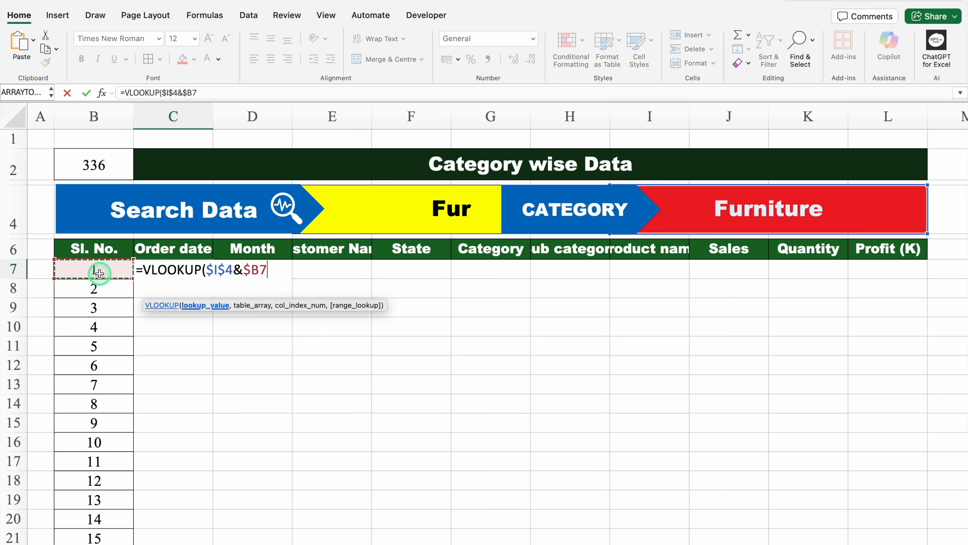
- Use the structured reference Data as the table array of the VLOOKUP in C7
text(,)
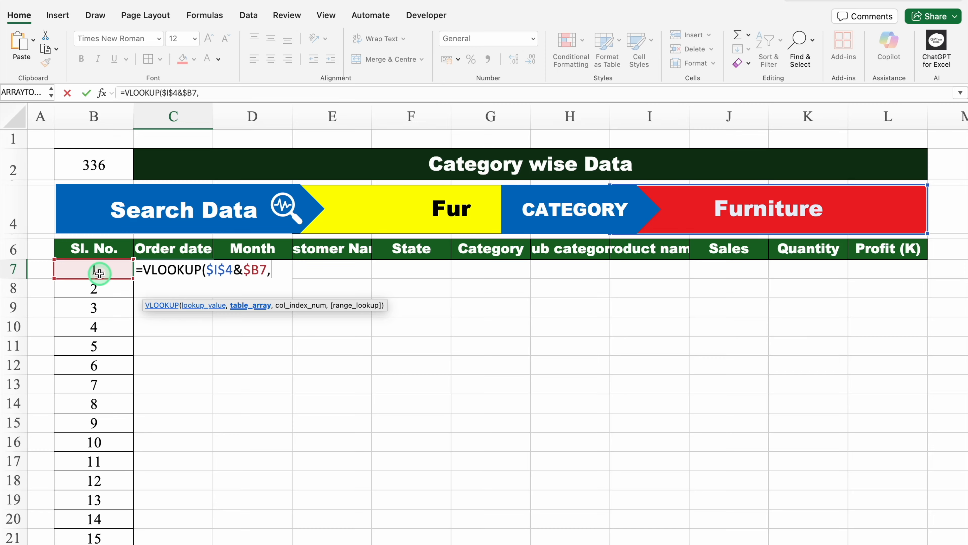
text(Data)
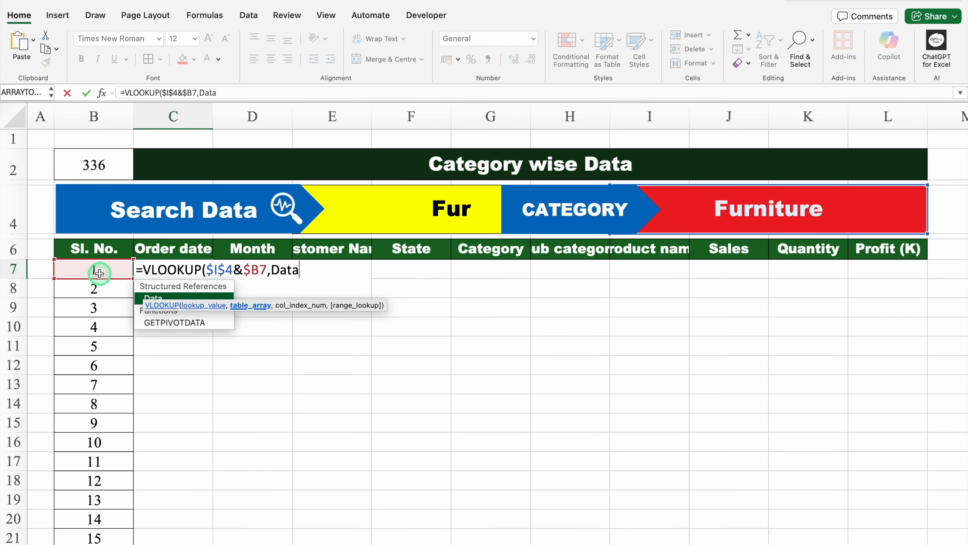
drag(272, 302, 271, 347)
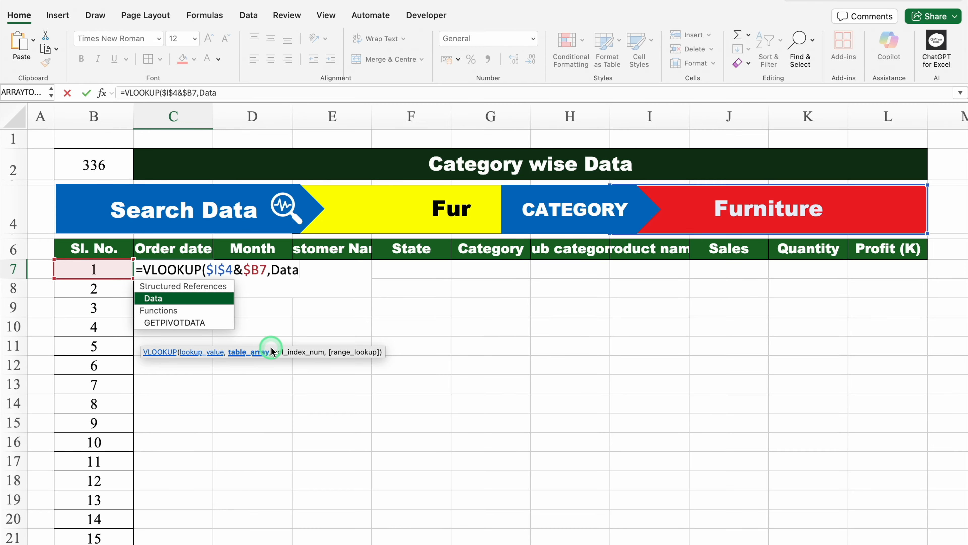
double_click(191, 299)
text(,)
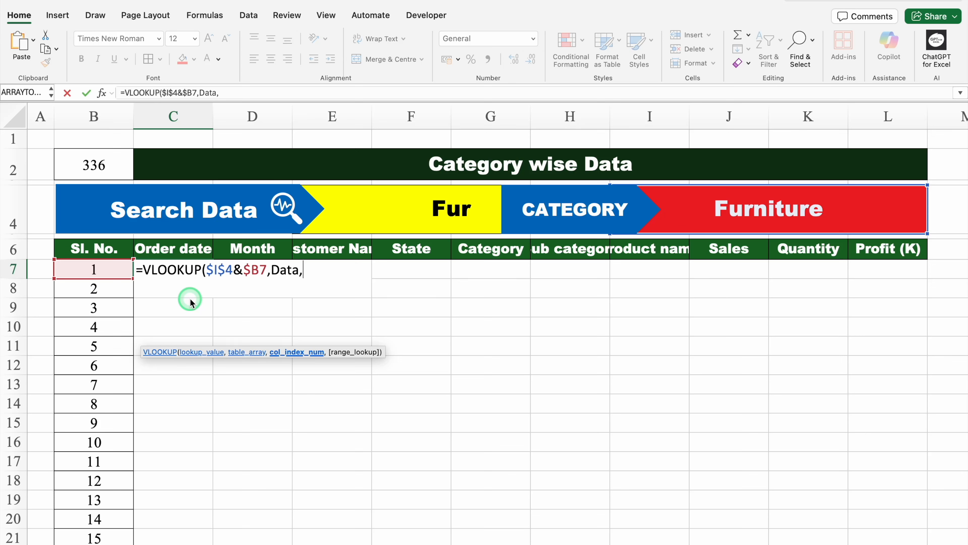
- Use COLUMNS($B$1:C1) as the column index of the VLOOKUP in C7, with only the range's starting cell made absolute
text(COLUMN)
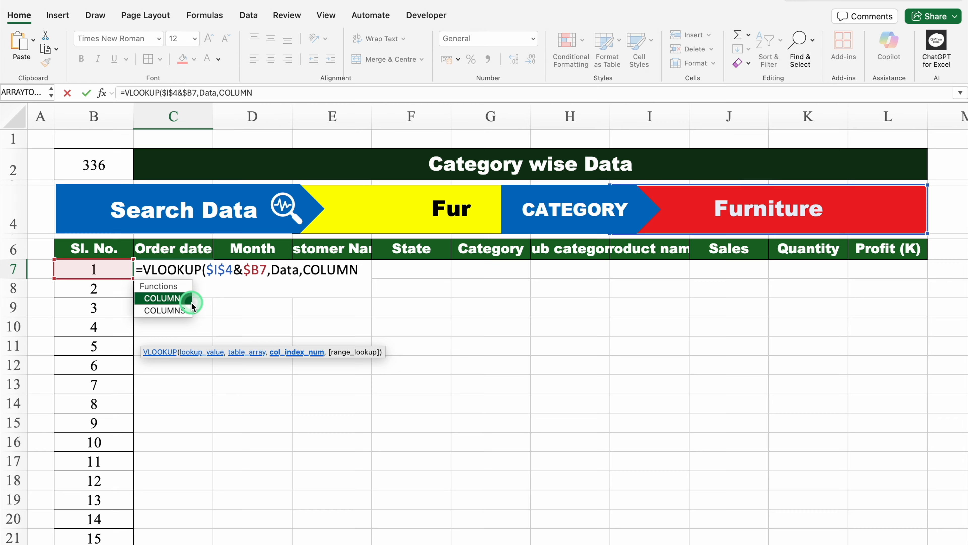
click(189, 311)
double_click(190, 311)
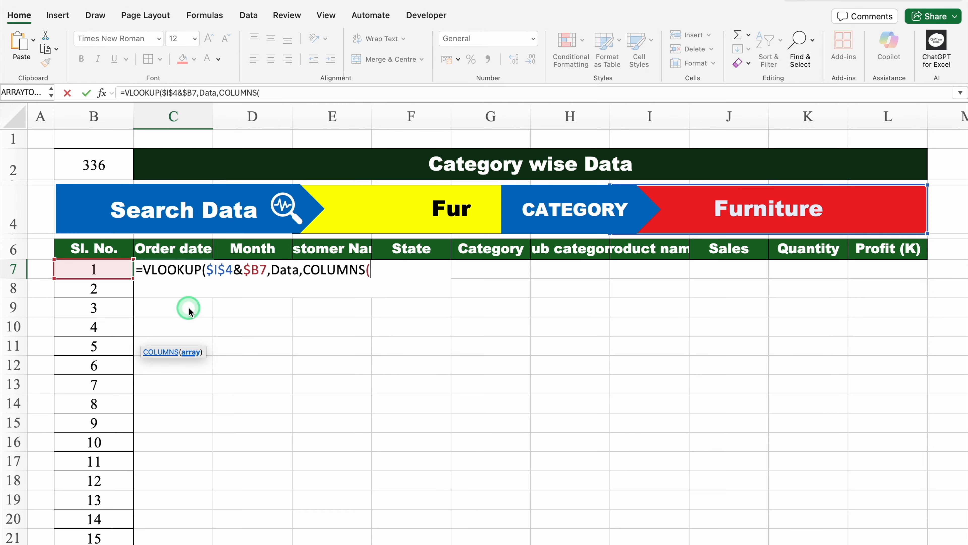
click(99, 137)
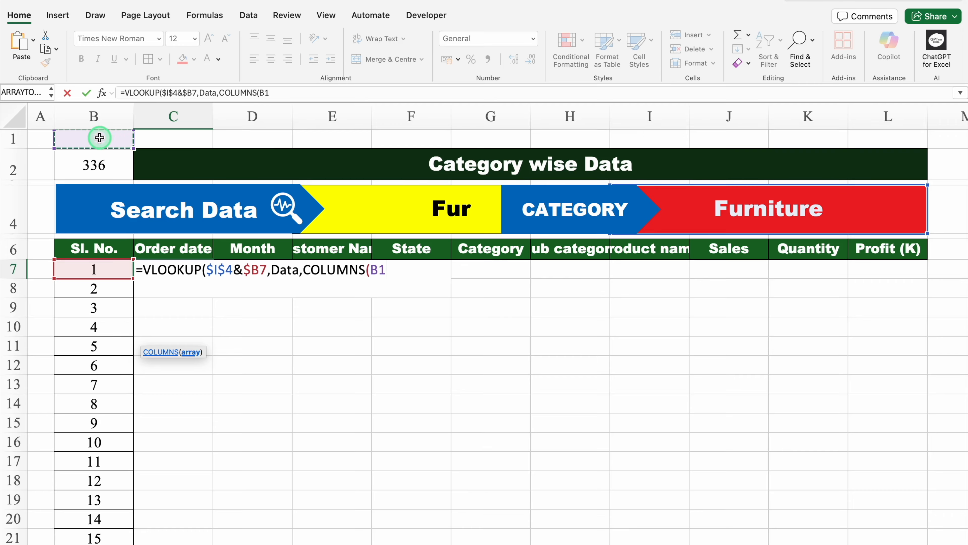
drag(100, 138, 150, 139)
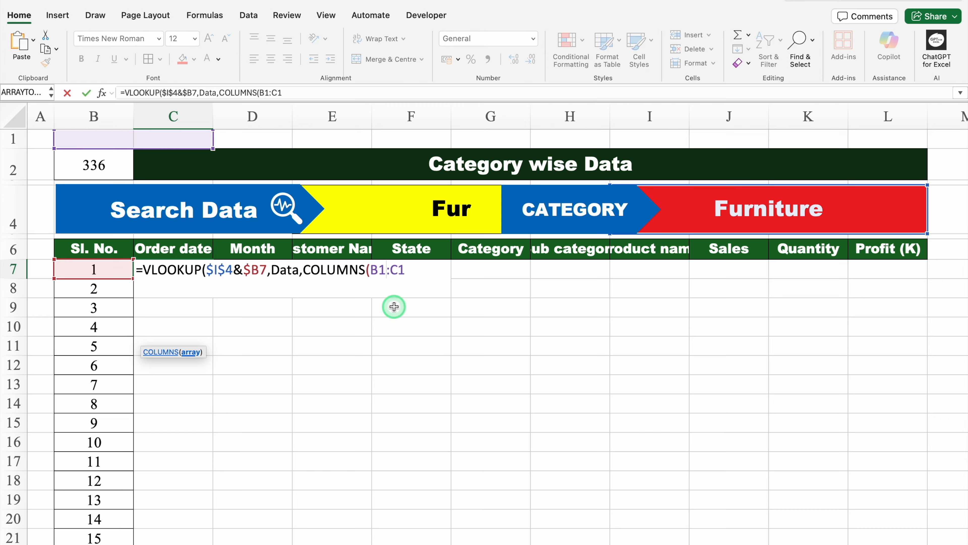
key(F4)
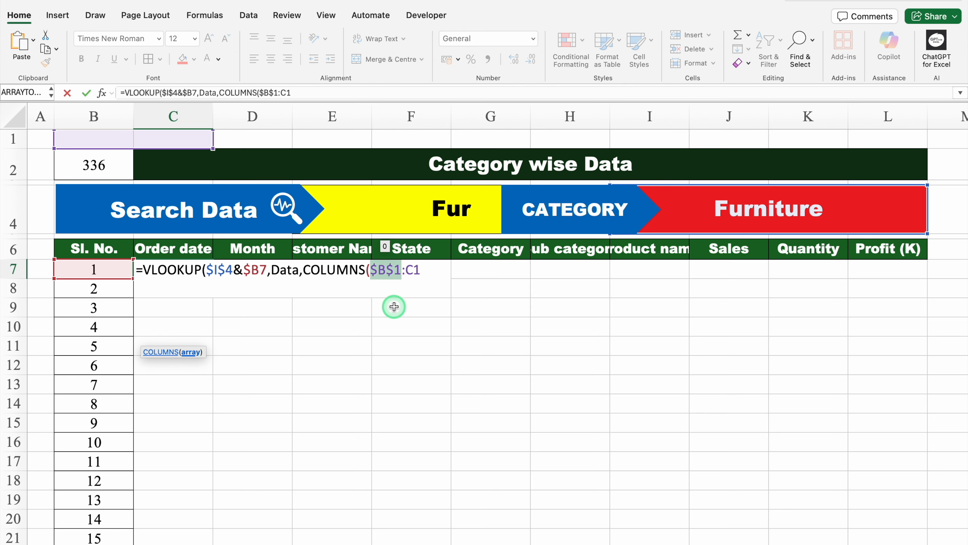
click(422, 273)
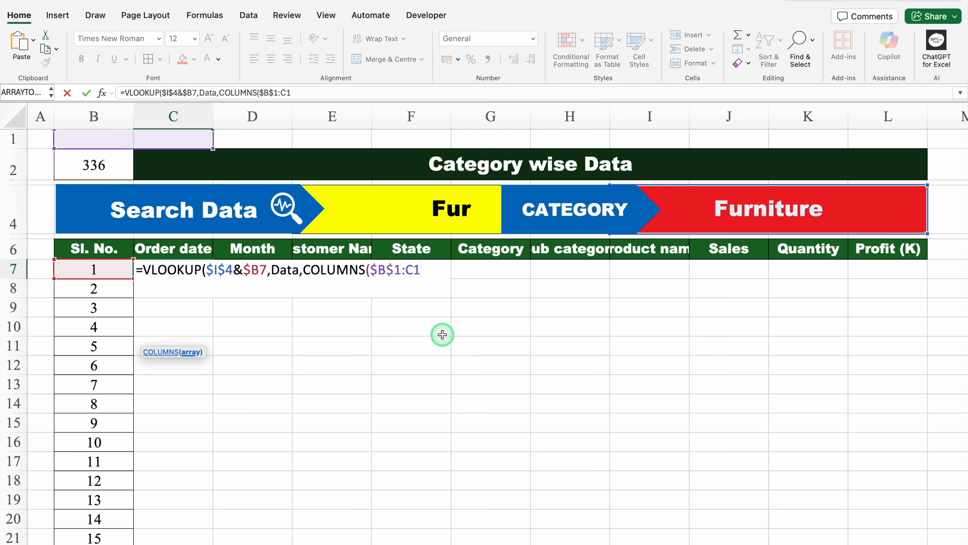
- Complete the VLOOKUP in C7 with FALSE for an exact match and enter the formula
text(),)
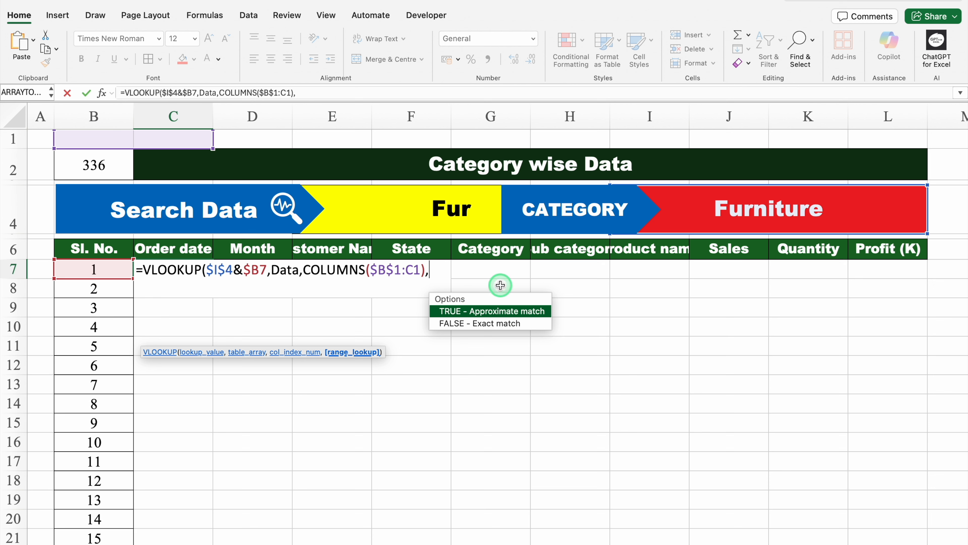
double_click(499, 323)
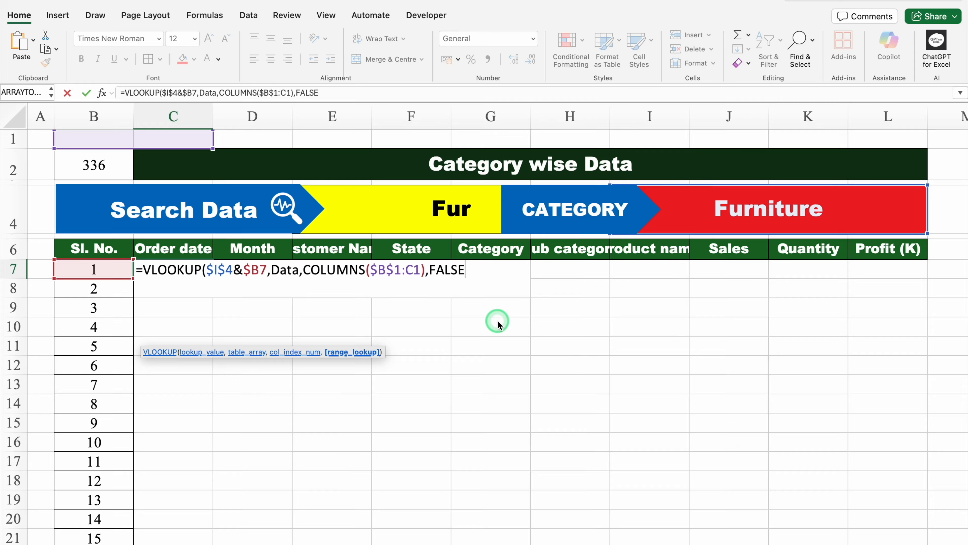
text())
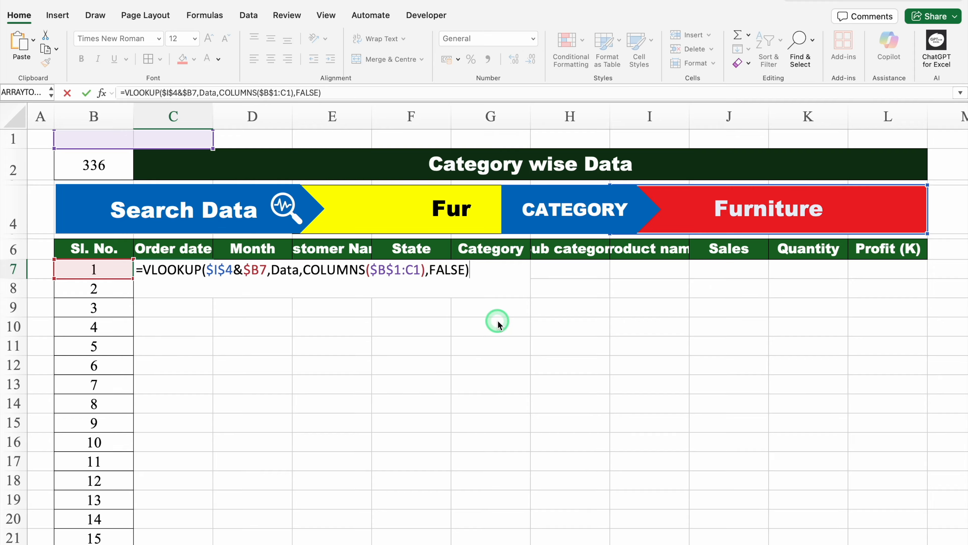
key(Return)
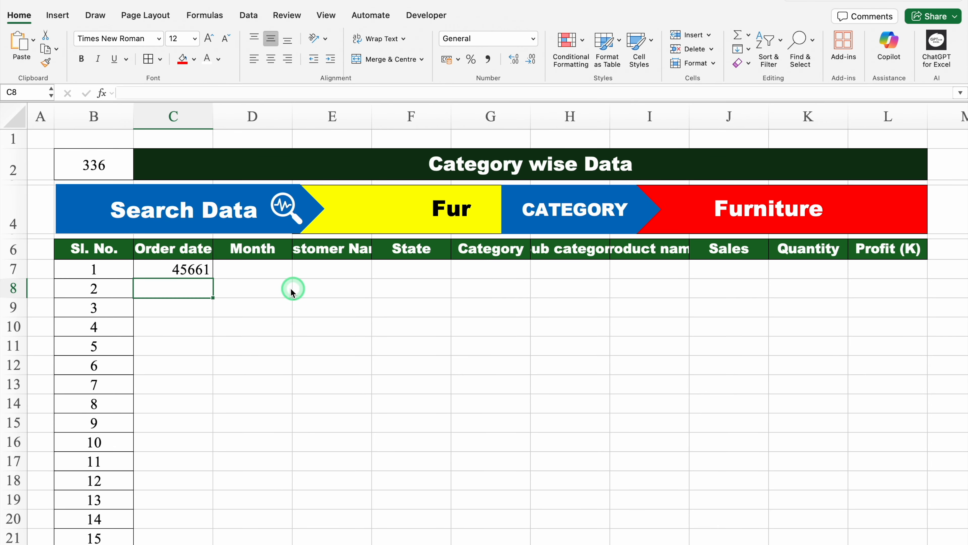
- Format column C as a date of type 14-Mar-12 and left-align it
click(183, 268)
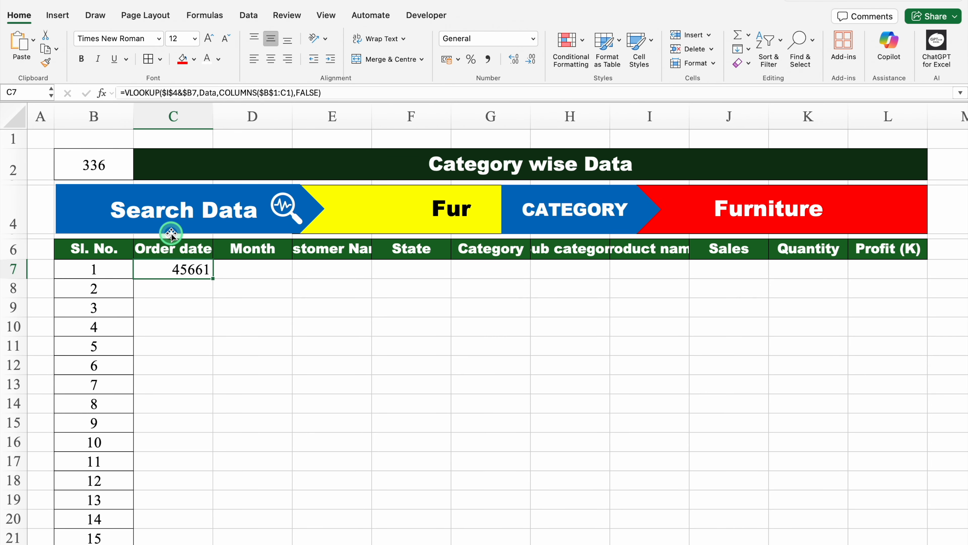
key(Return)
click(174, 119)
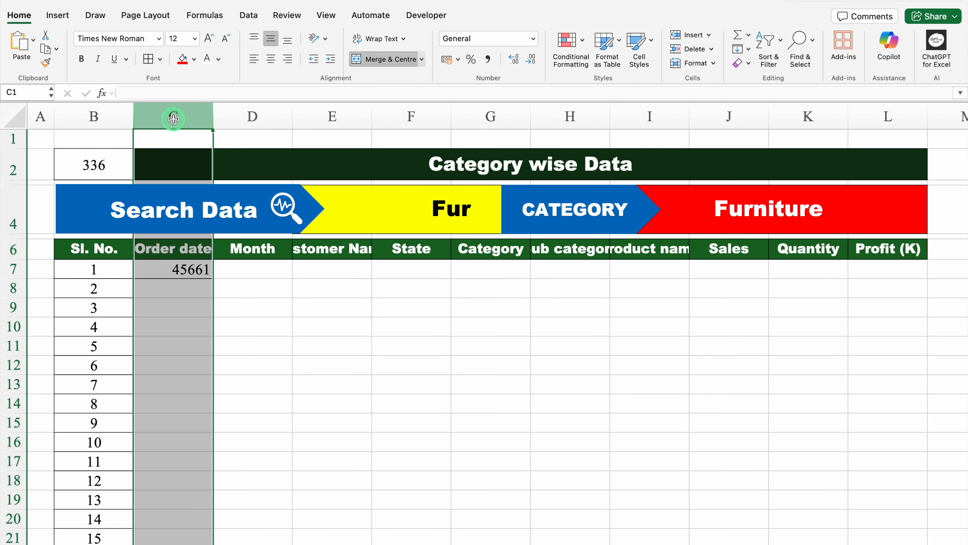
key(super+1)
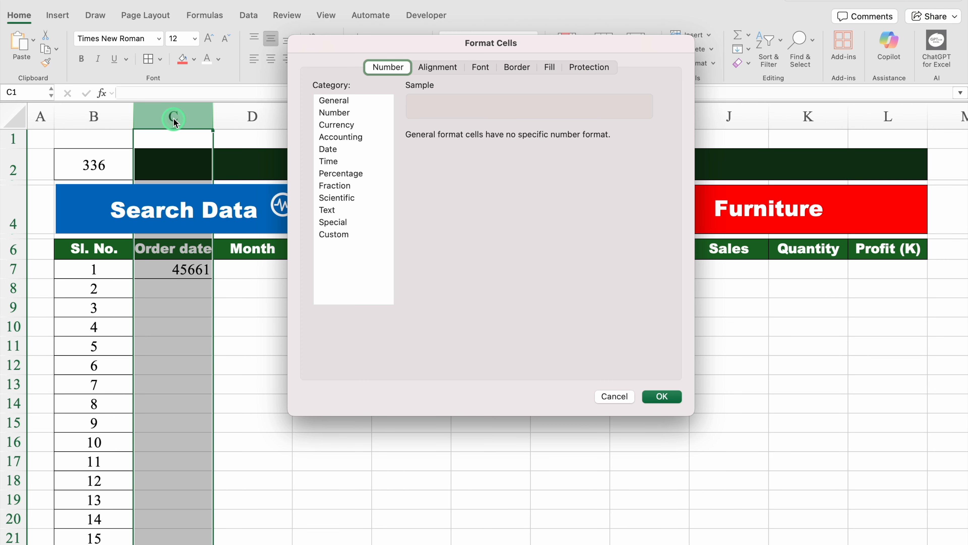
click(328, 149)
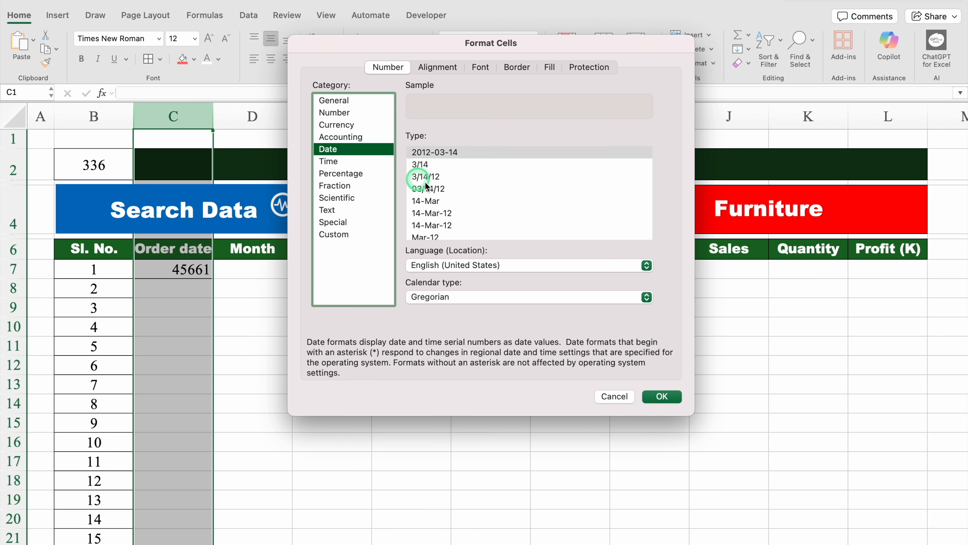
click(446, 214)
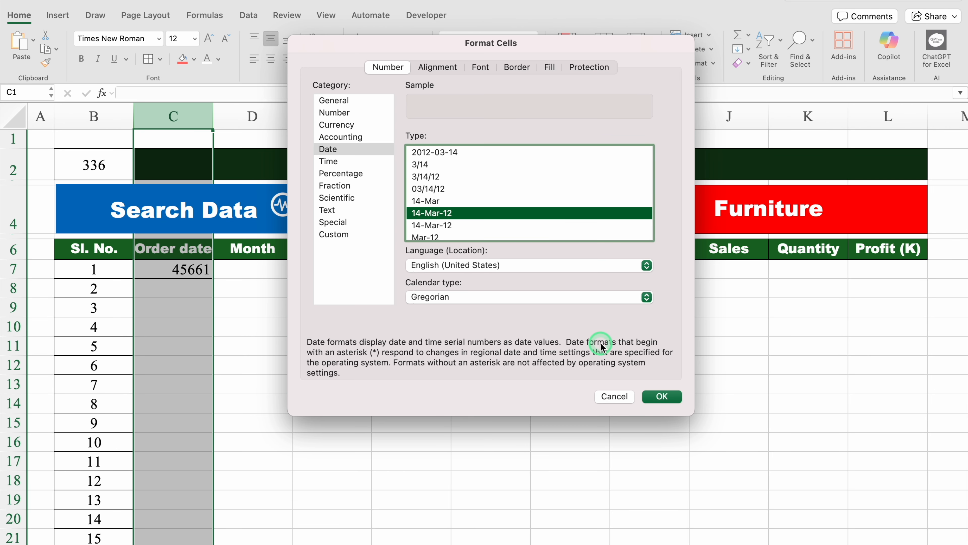
click(662, 396)
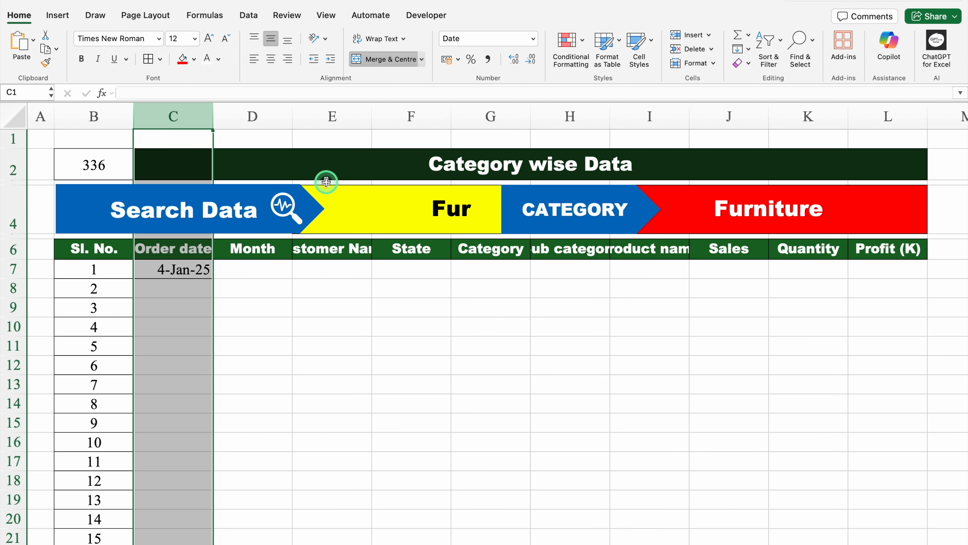
click(254, 59)
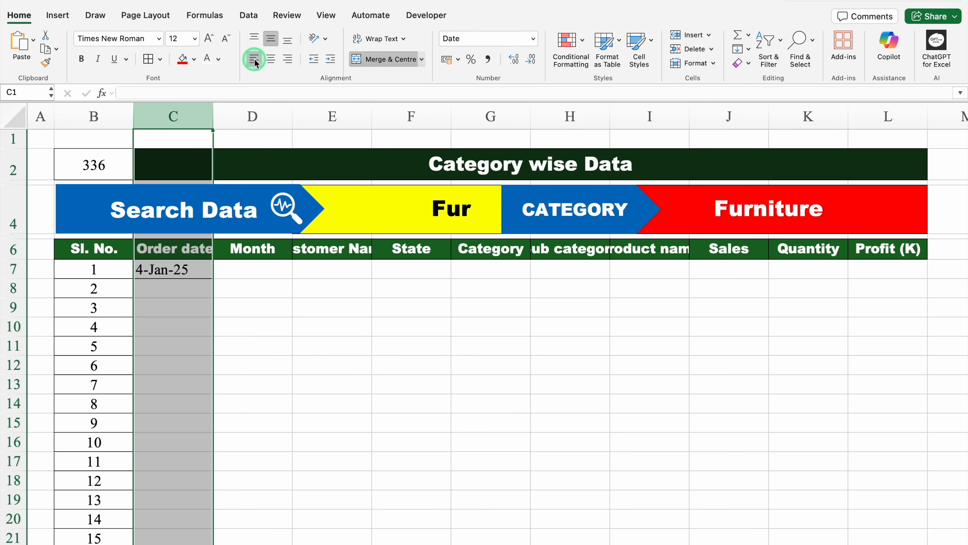
- Wrap the VLOOKUP in C7 in IFERROR with an empty string "" as the value if error
click(200, 271)
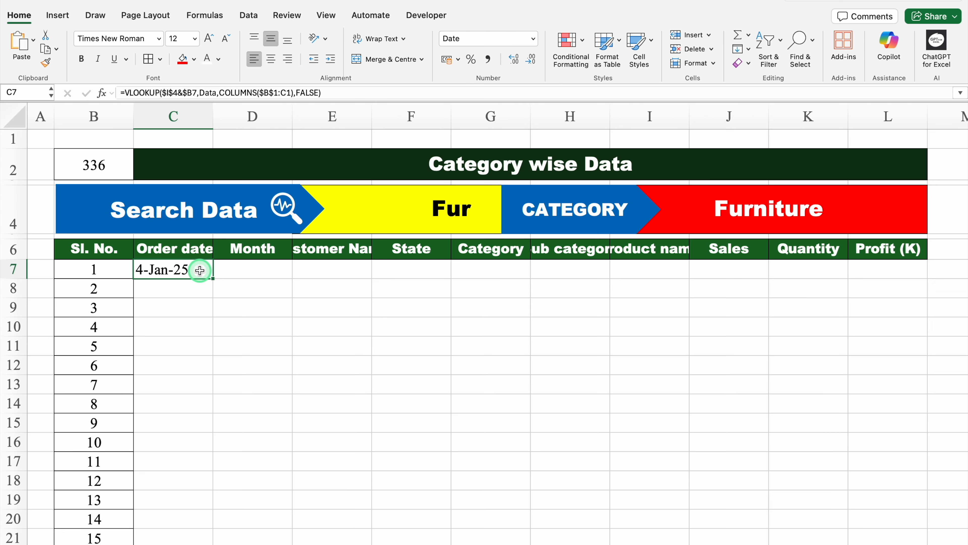
double_click(199, 271)
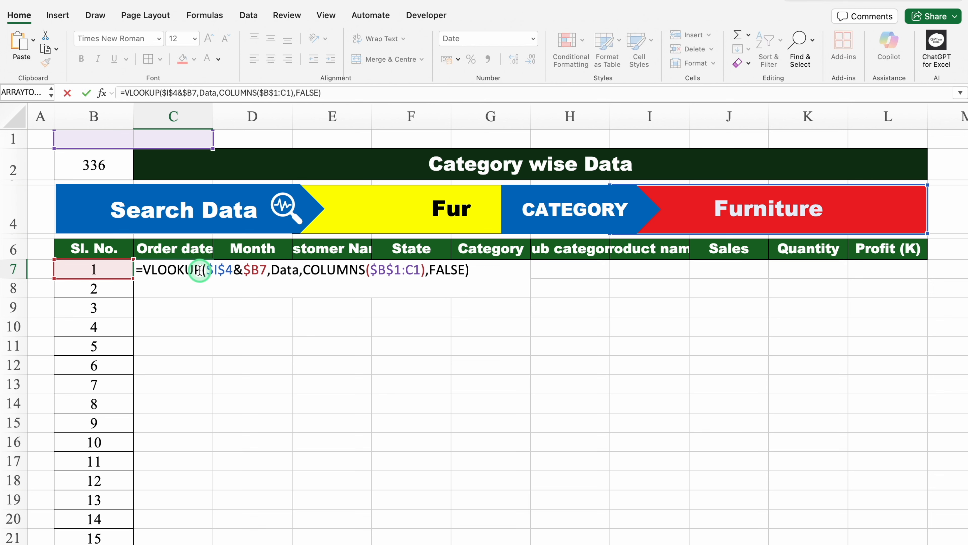
click(143, 270)
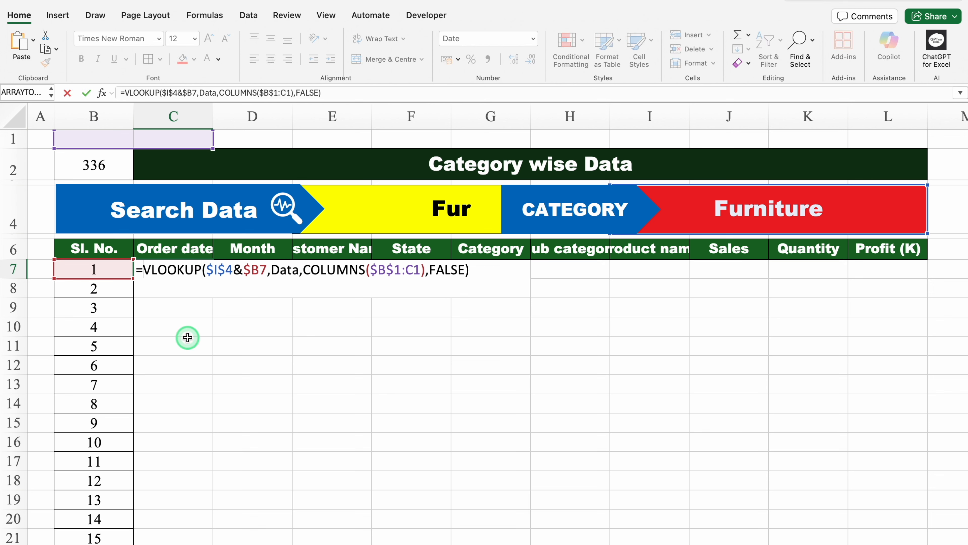
text(IFE)
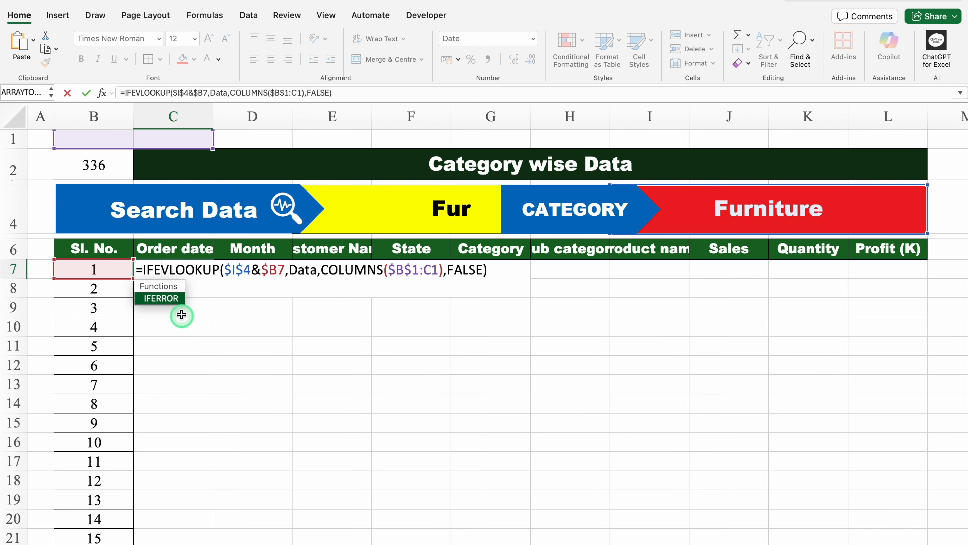
double_click(160, 299)
click(528, 269)
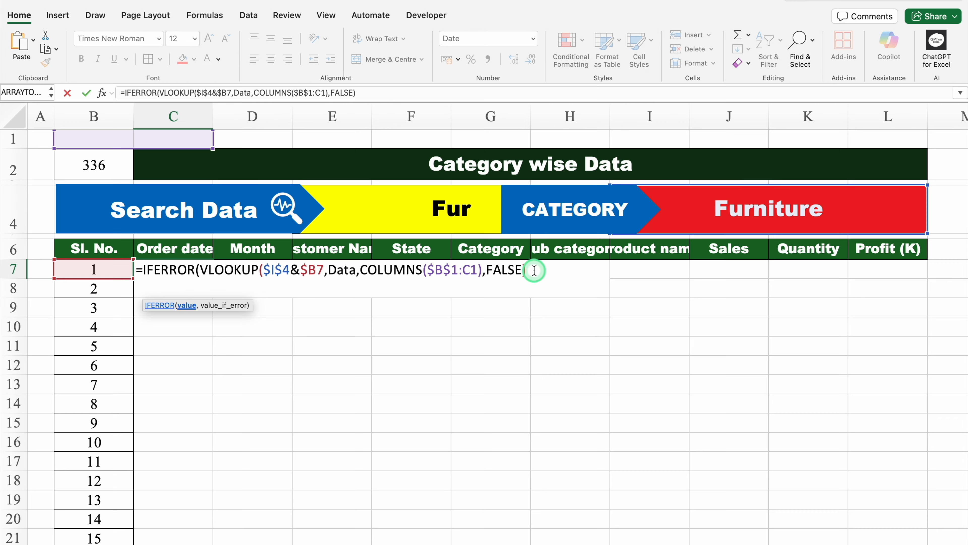
text(,)
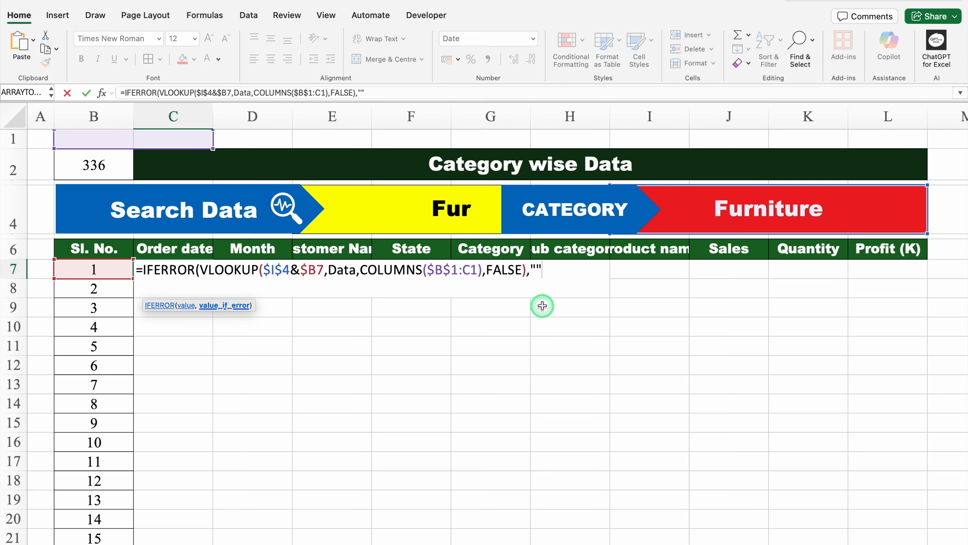
text(""))
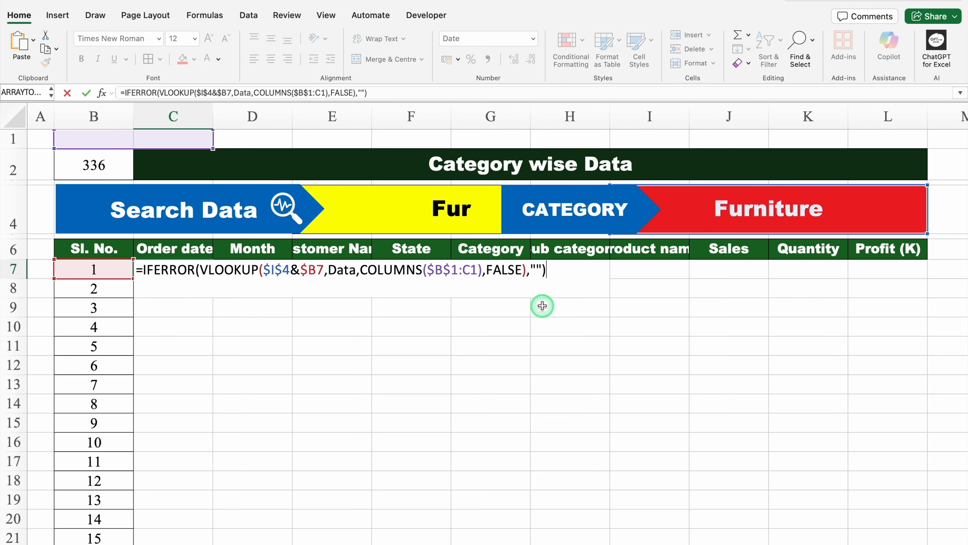
key(ctrl+Return)
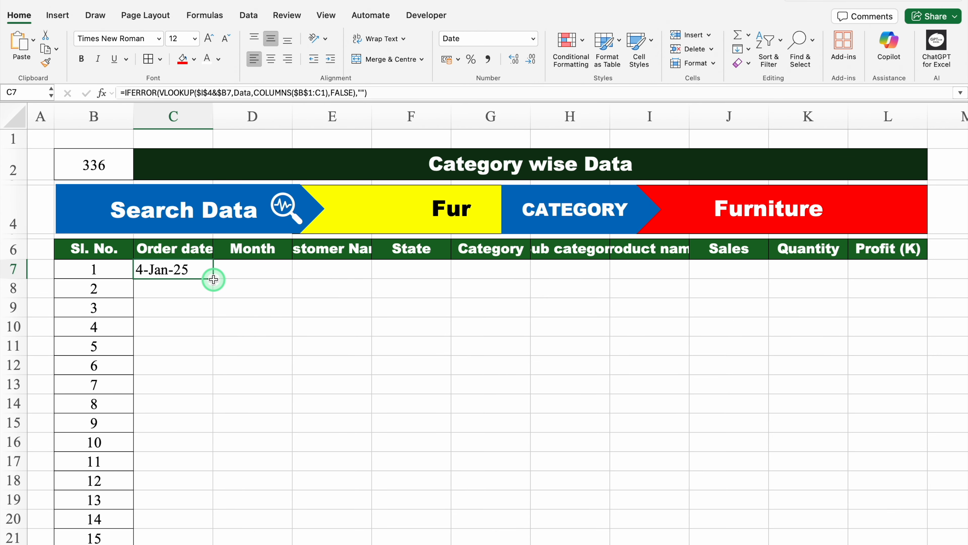
- Fill the C7 formula across row 7 through L7
drag(213, 279, 897, 290)
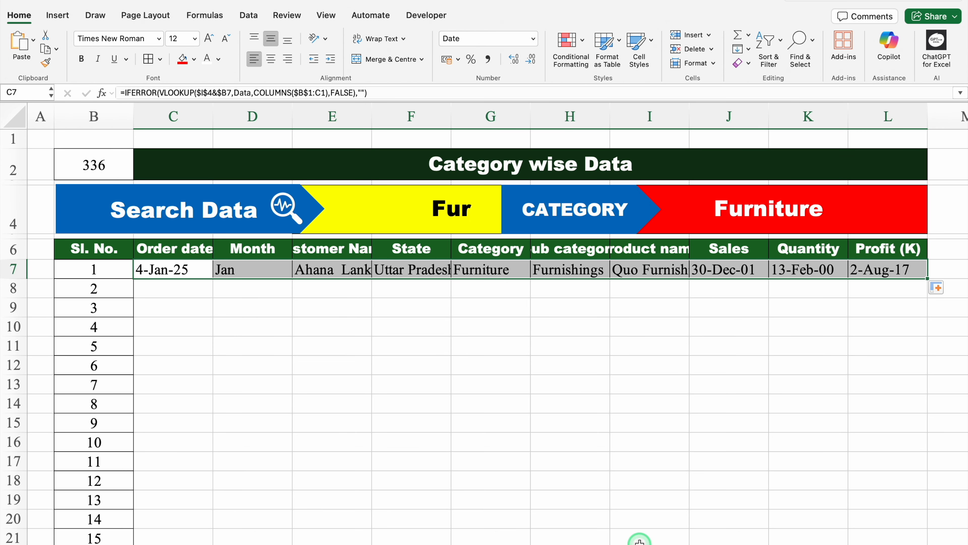
scroll(730, 536, right, 1)
click(767, 328)
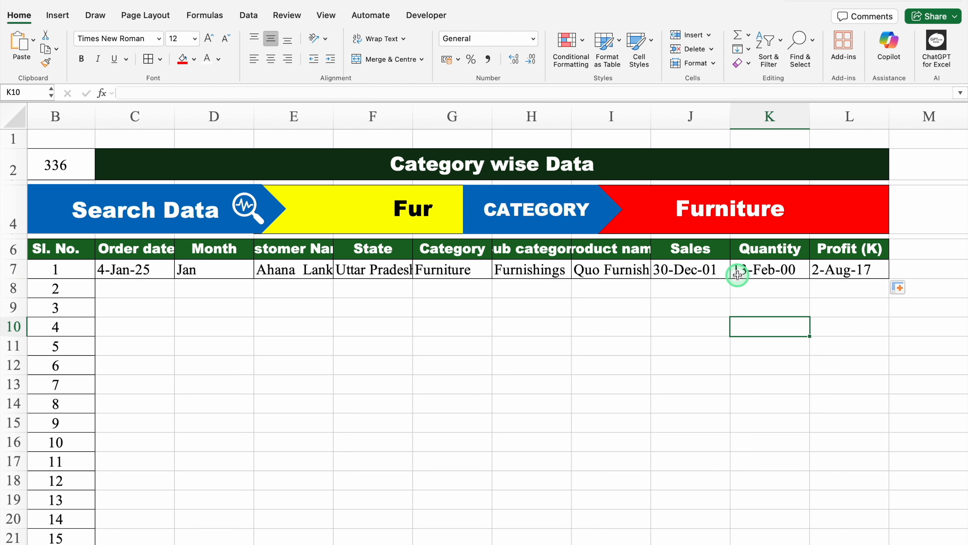
- Format the Sales, Quantity and Profit columns J:L as Number with 0 decimal places and centre them
drag(693, 114, 828, 110)
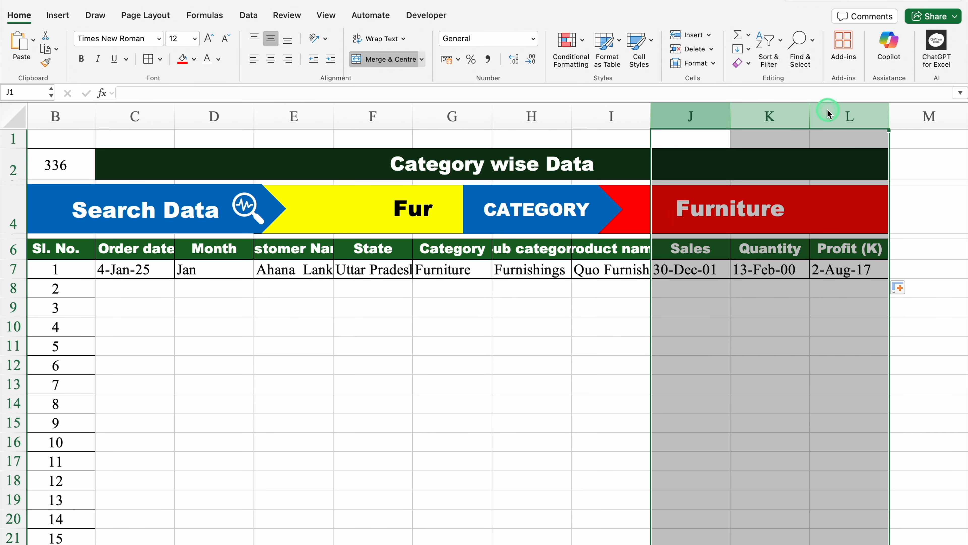
key(super+1)
click(345, 113)
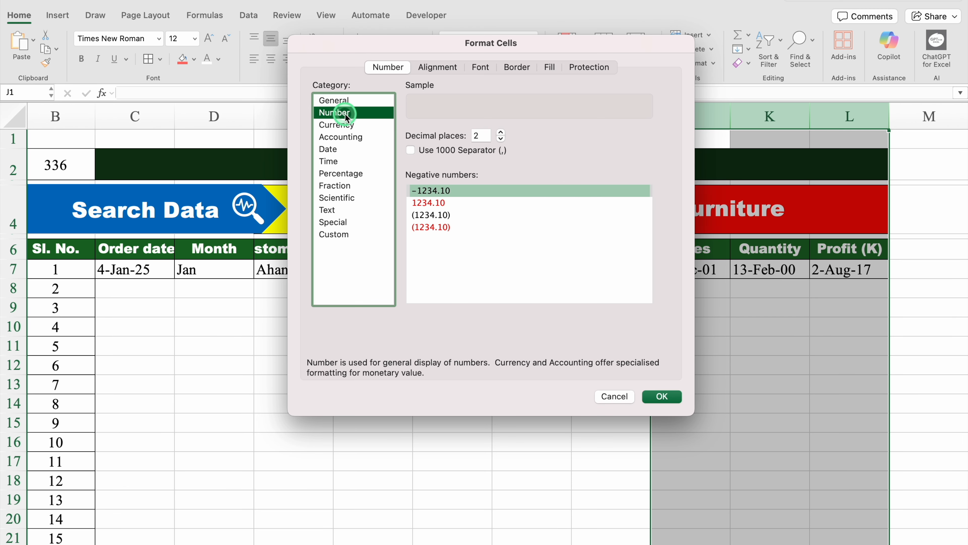
click(501, 139)
click(502, 139)
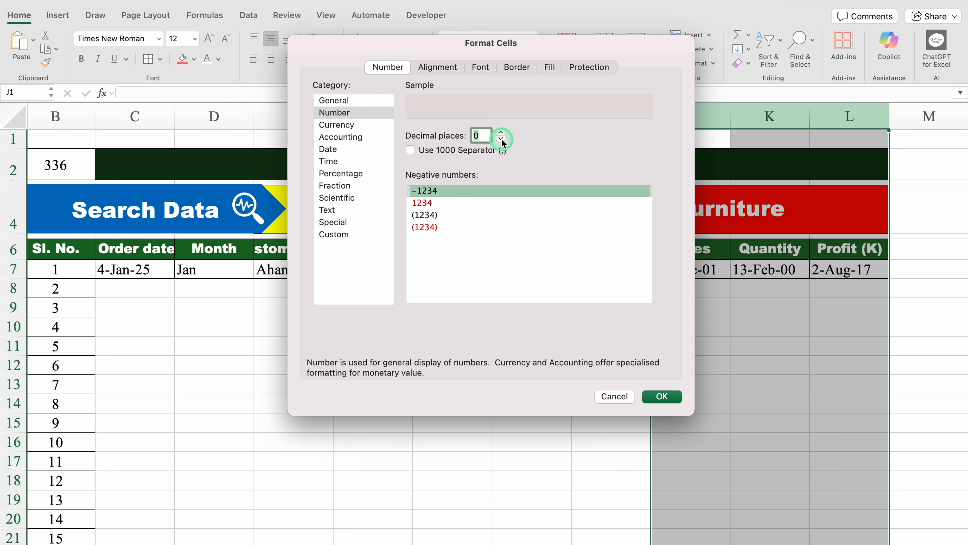
click(665, 396)
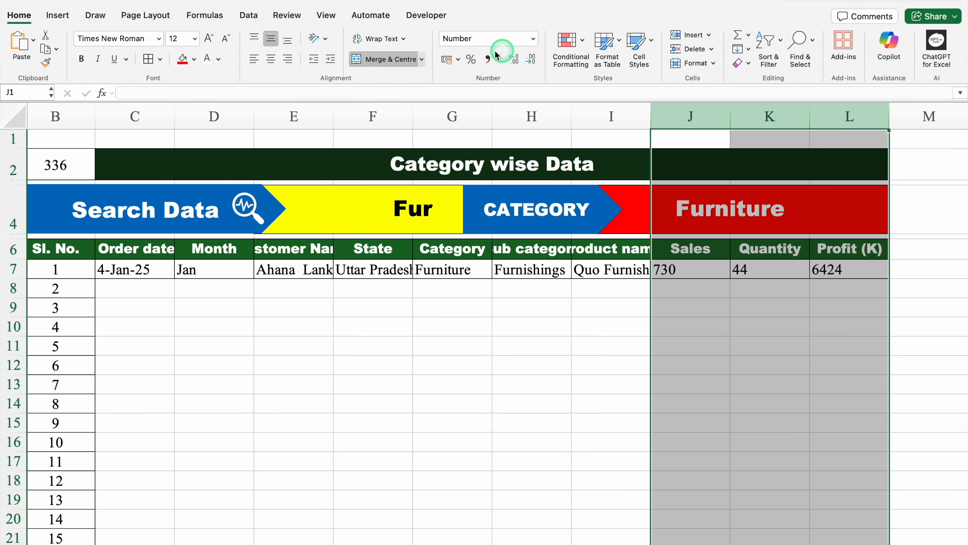
click(270, 60)
click(437, 307)
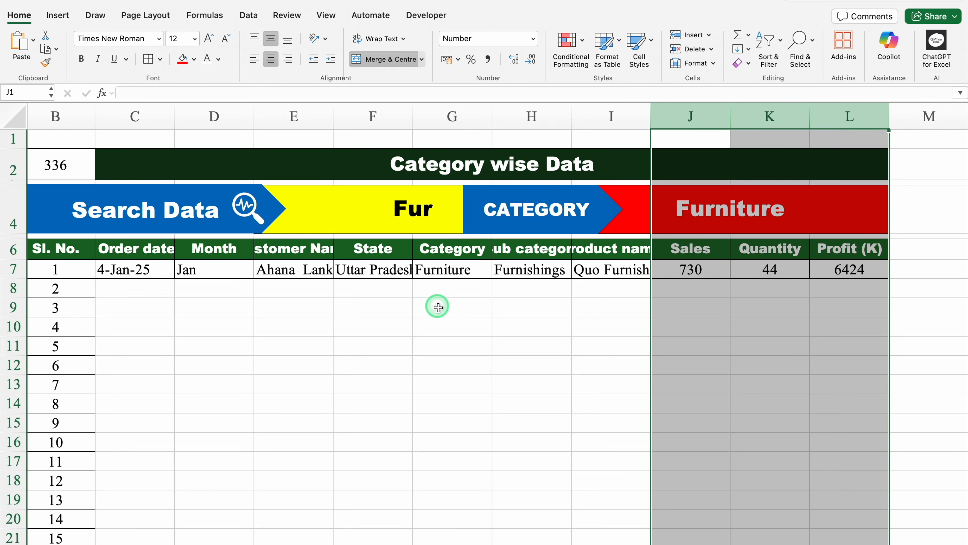
- Fill the formulas in C7:L7 down through row 650, return to the sheet's beginning and select cell B2
drag(148, 270, 897, 437)
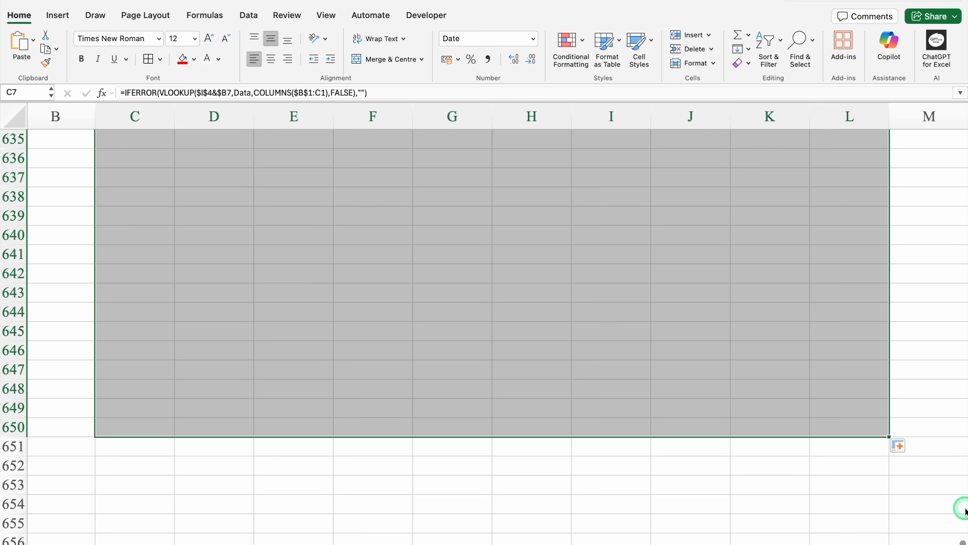
drag(961, 538, 953, 77)
scroll(545, 541, left, 2)
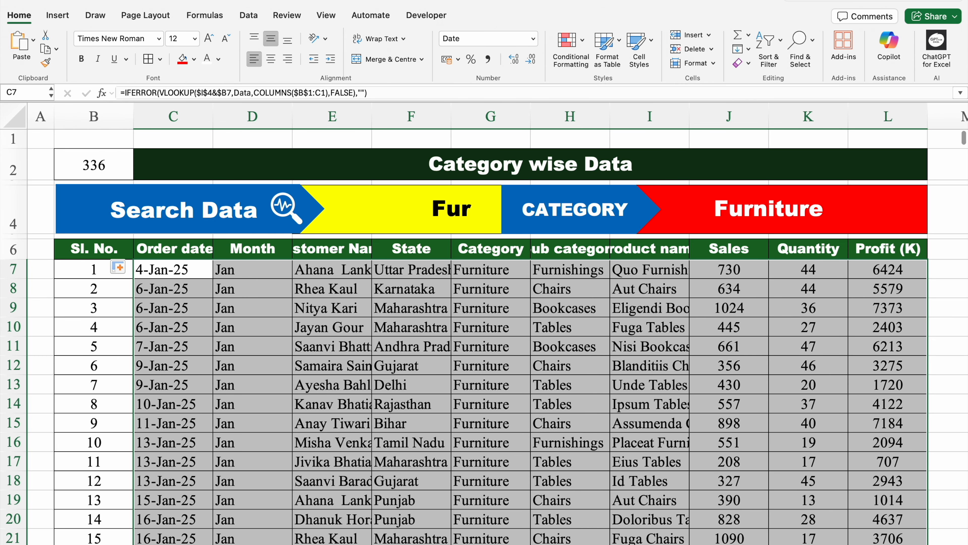
click(100, 168)
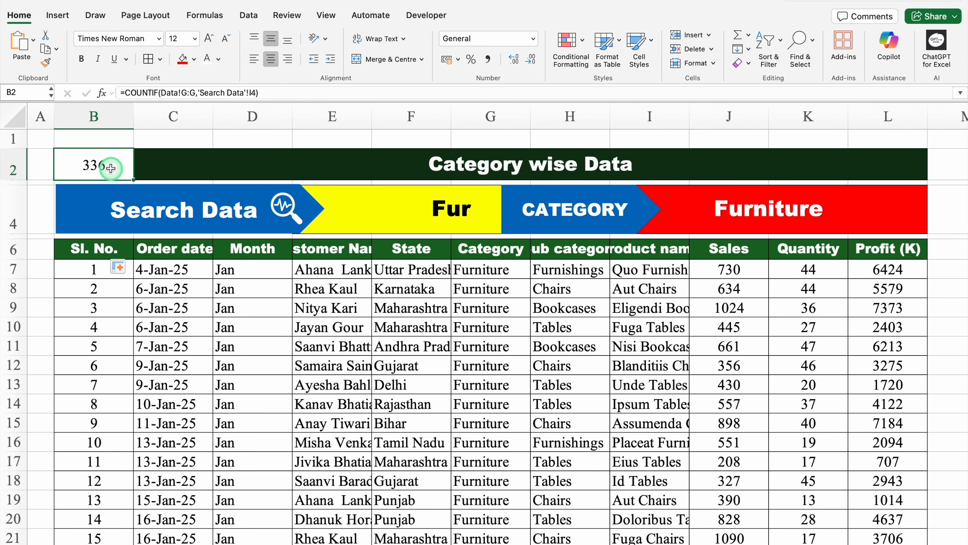
- Apply the title bar's dark green as both fill and font colour to cell B2, and hide the sheet's gridlines
click(194, 59)
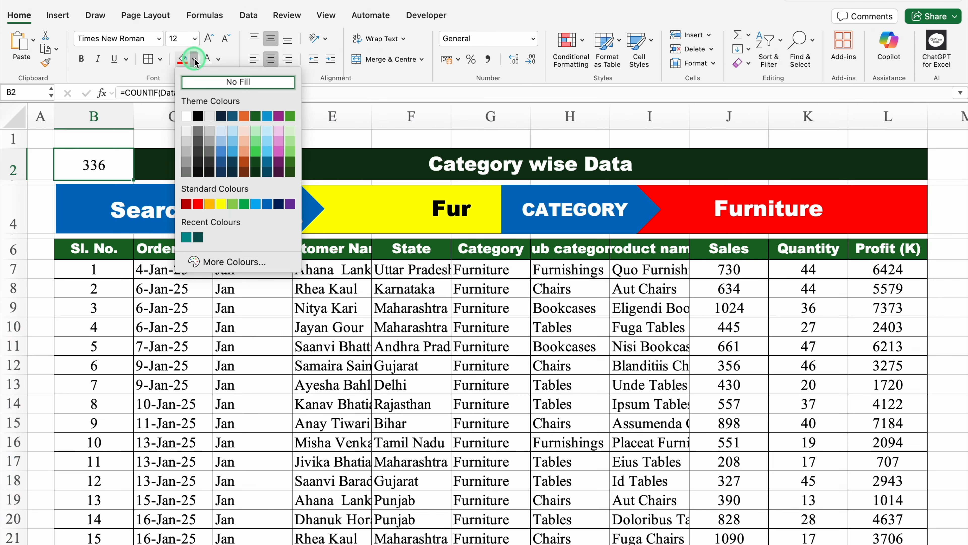
click(256, 171)
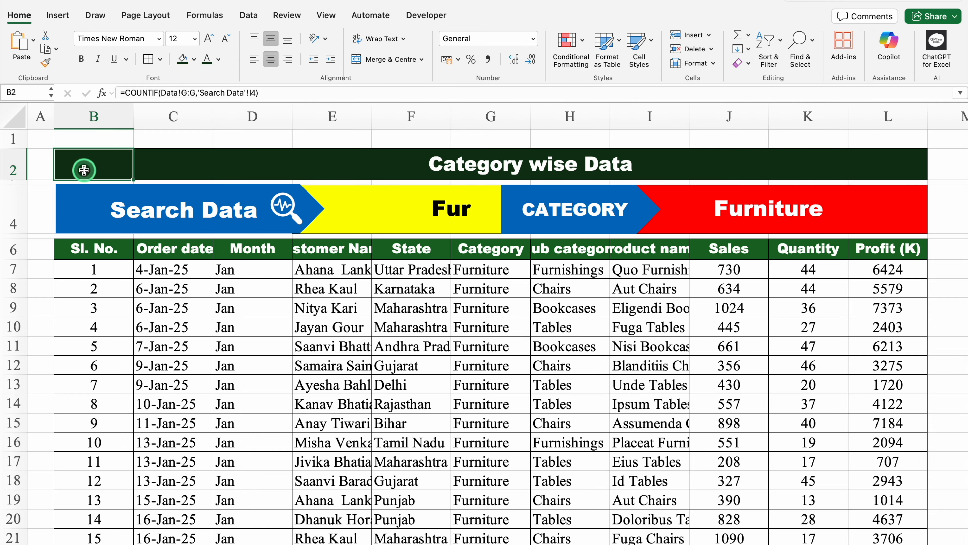
click(325, 16)
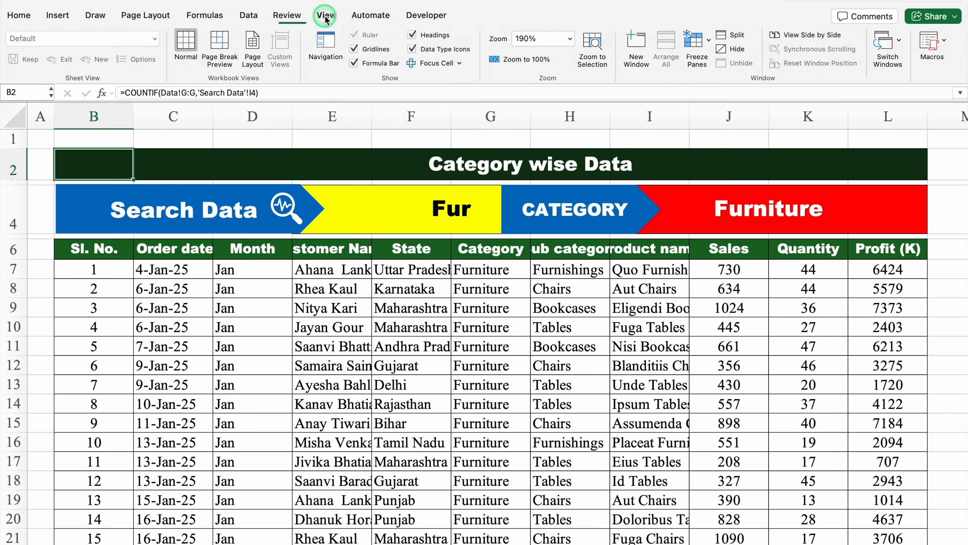
click(355, 50)
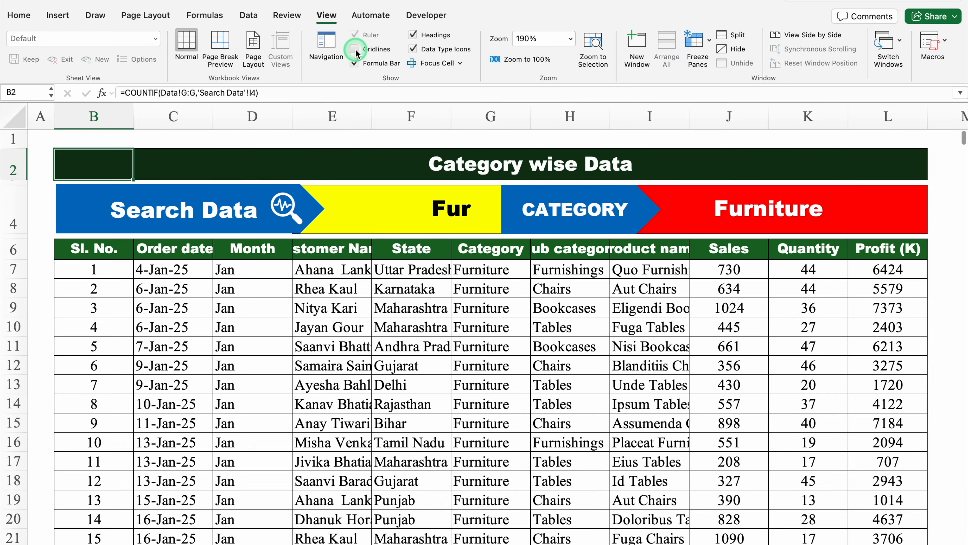
- AutoFit the Customer Name, State, Sub category and Product name columns to their contents and set the sheet zoom to 160%
double_click(373, 115)
double_click(505, 115)
double_click(688, 114)
double_click(793, 114)
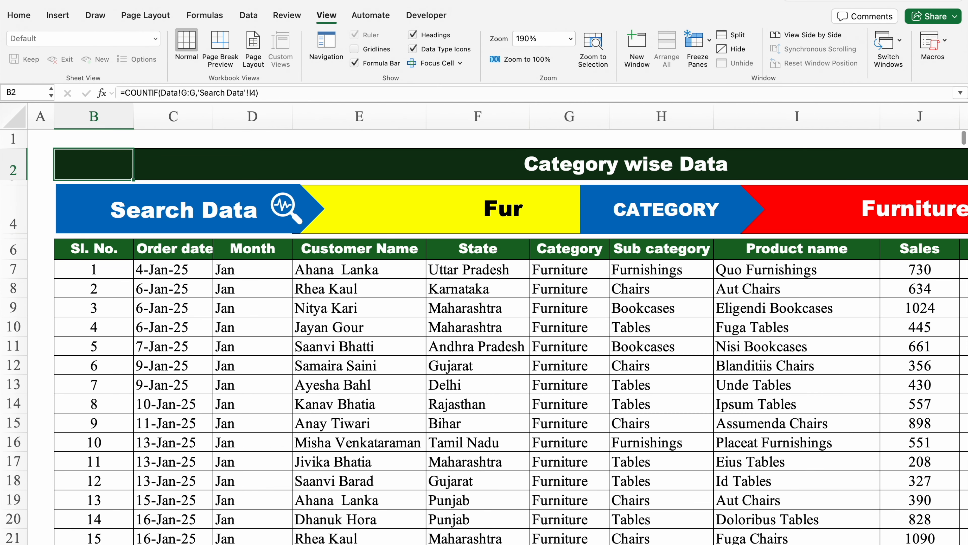
click(683, 544)
click(683, 544)
click(683, 544)
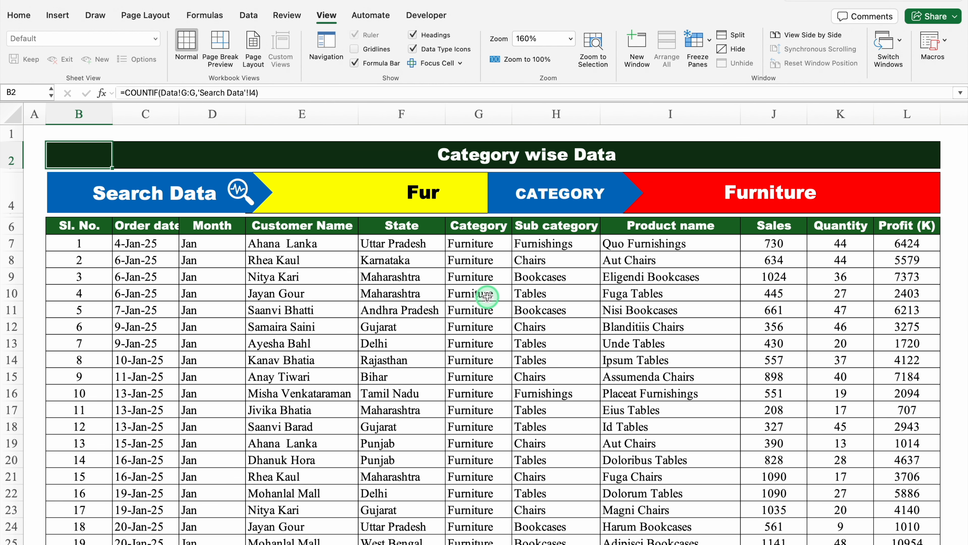